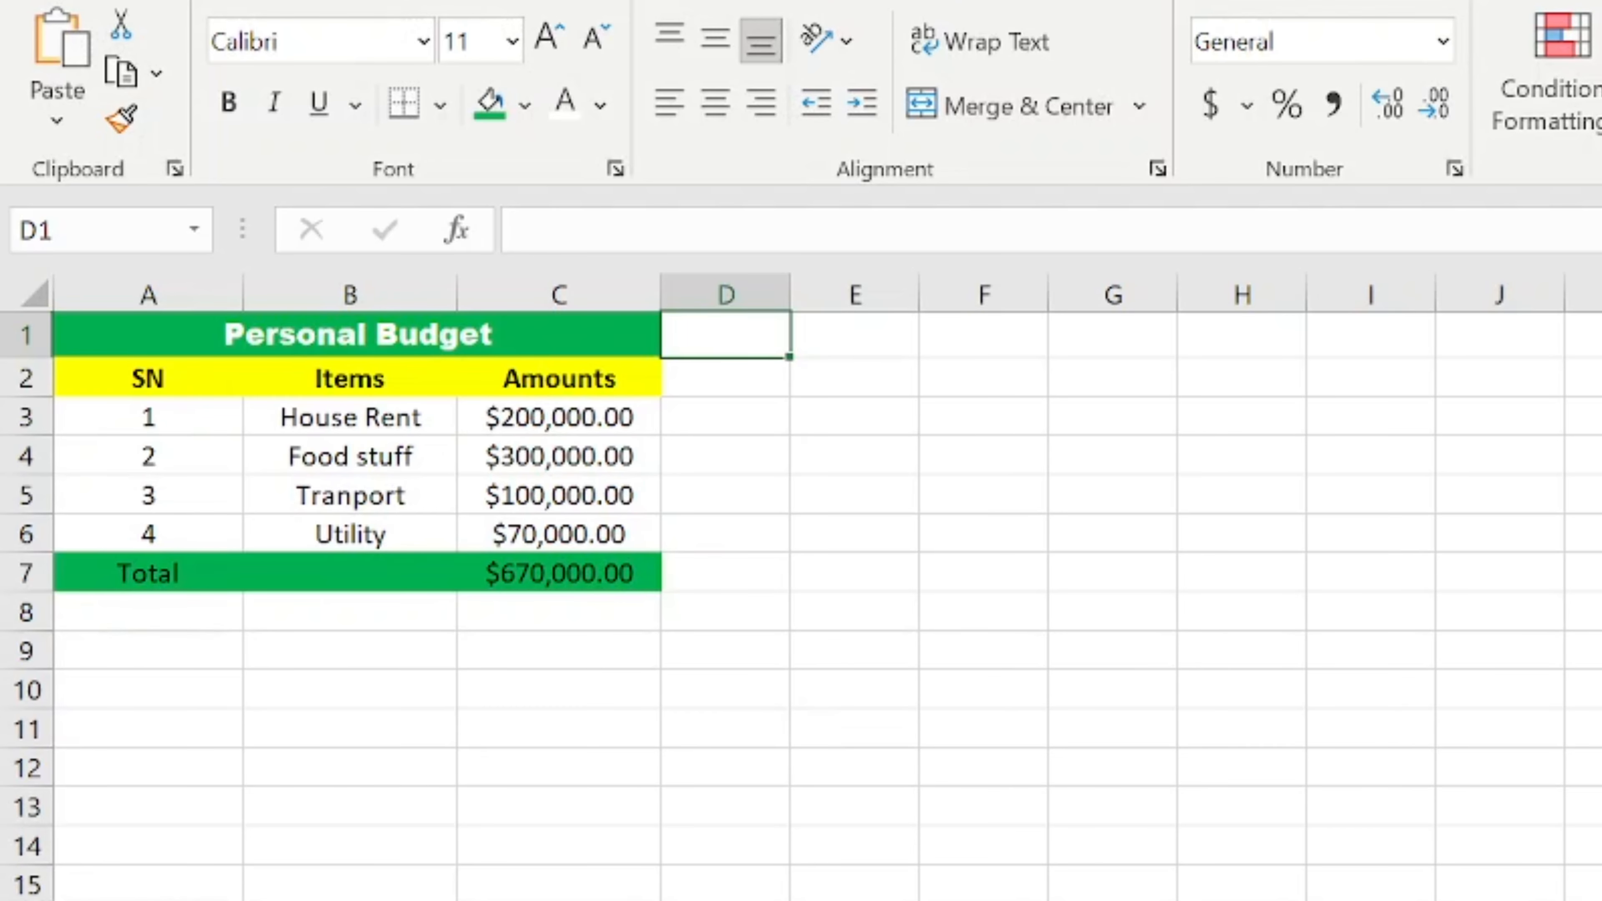
On Sheet2, enter the title "Student Personal Budget Year1" in cell A1
click(205, 802)
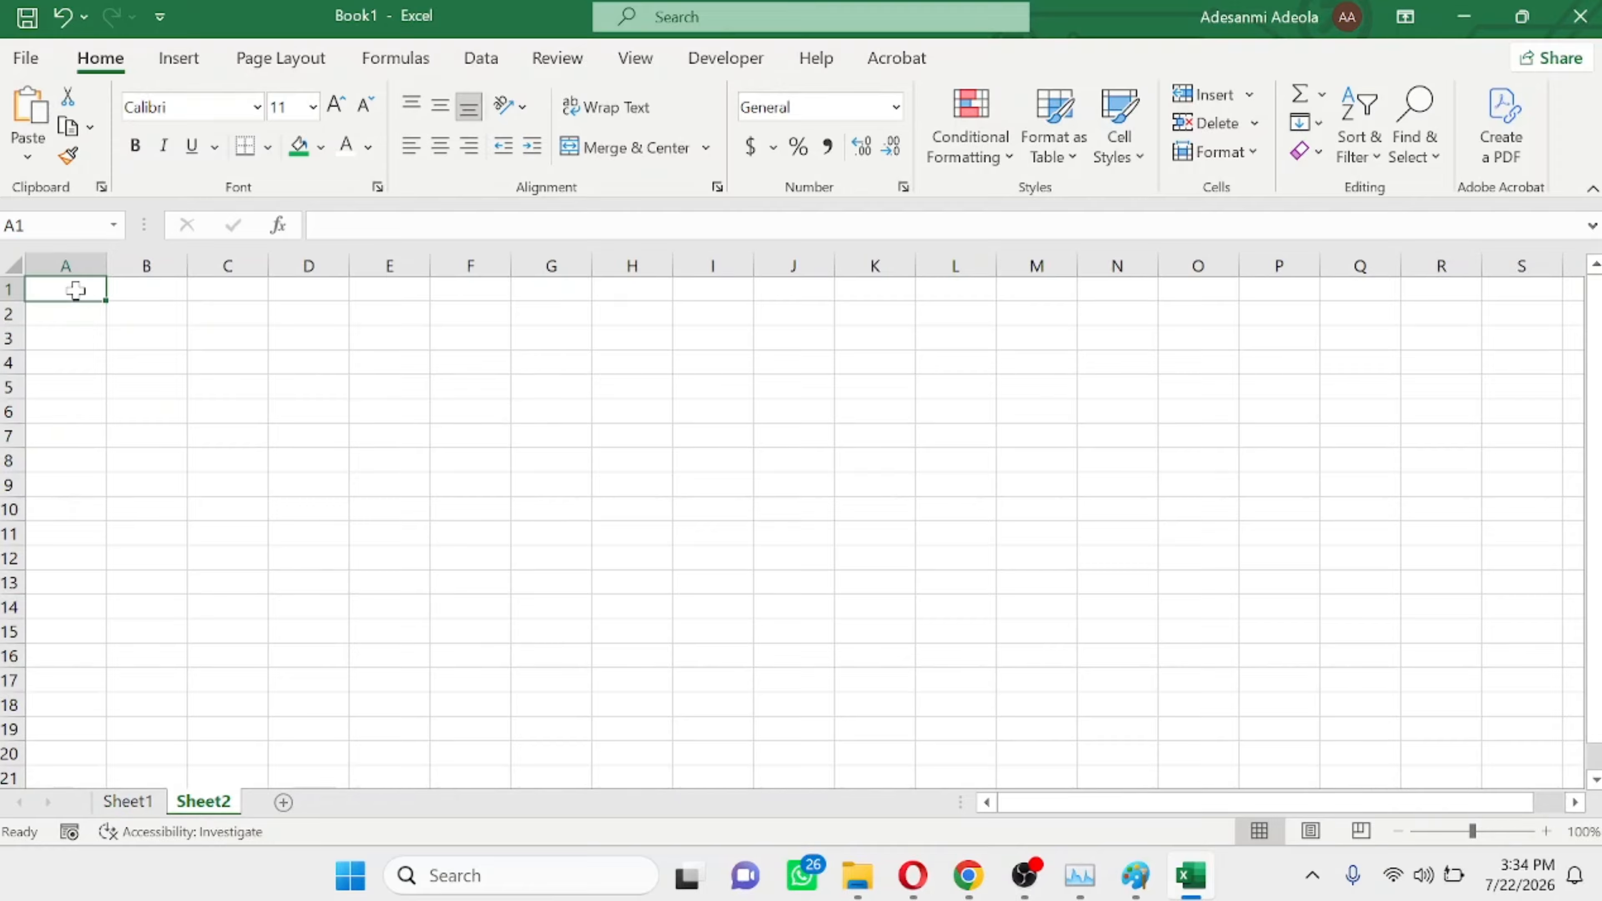
text(Student Personal Budget Year1)
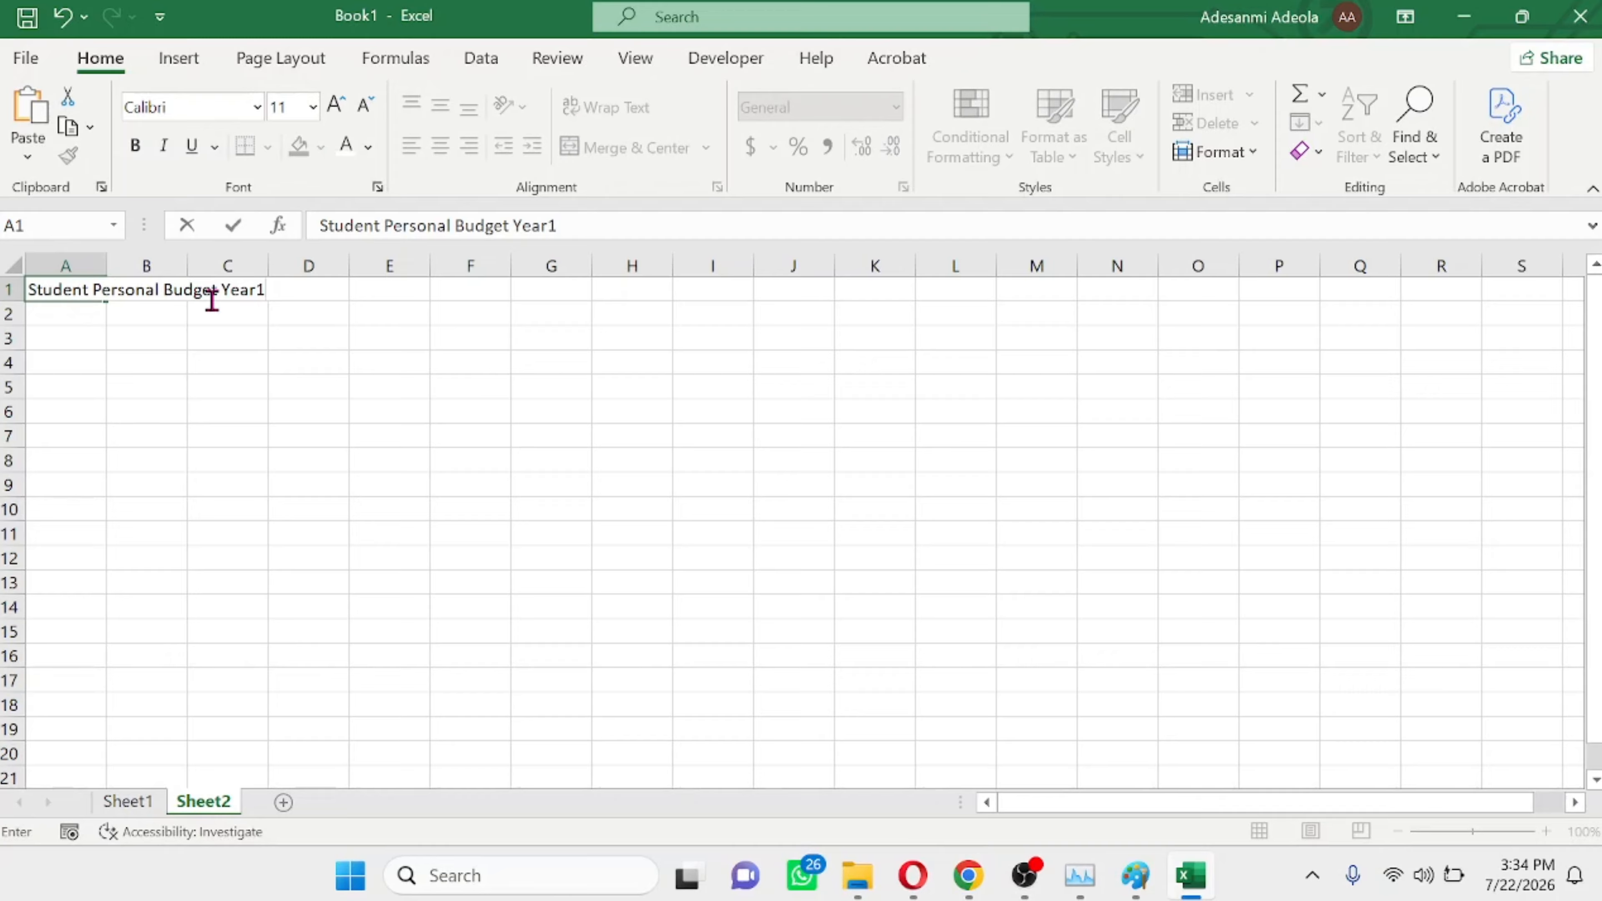
key(Return)
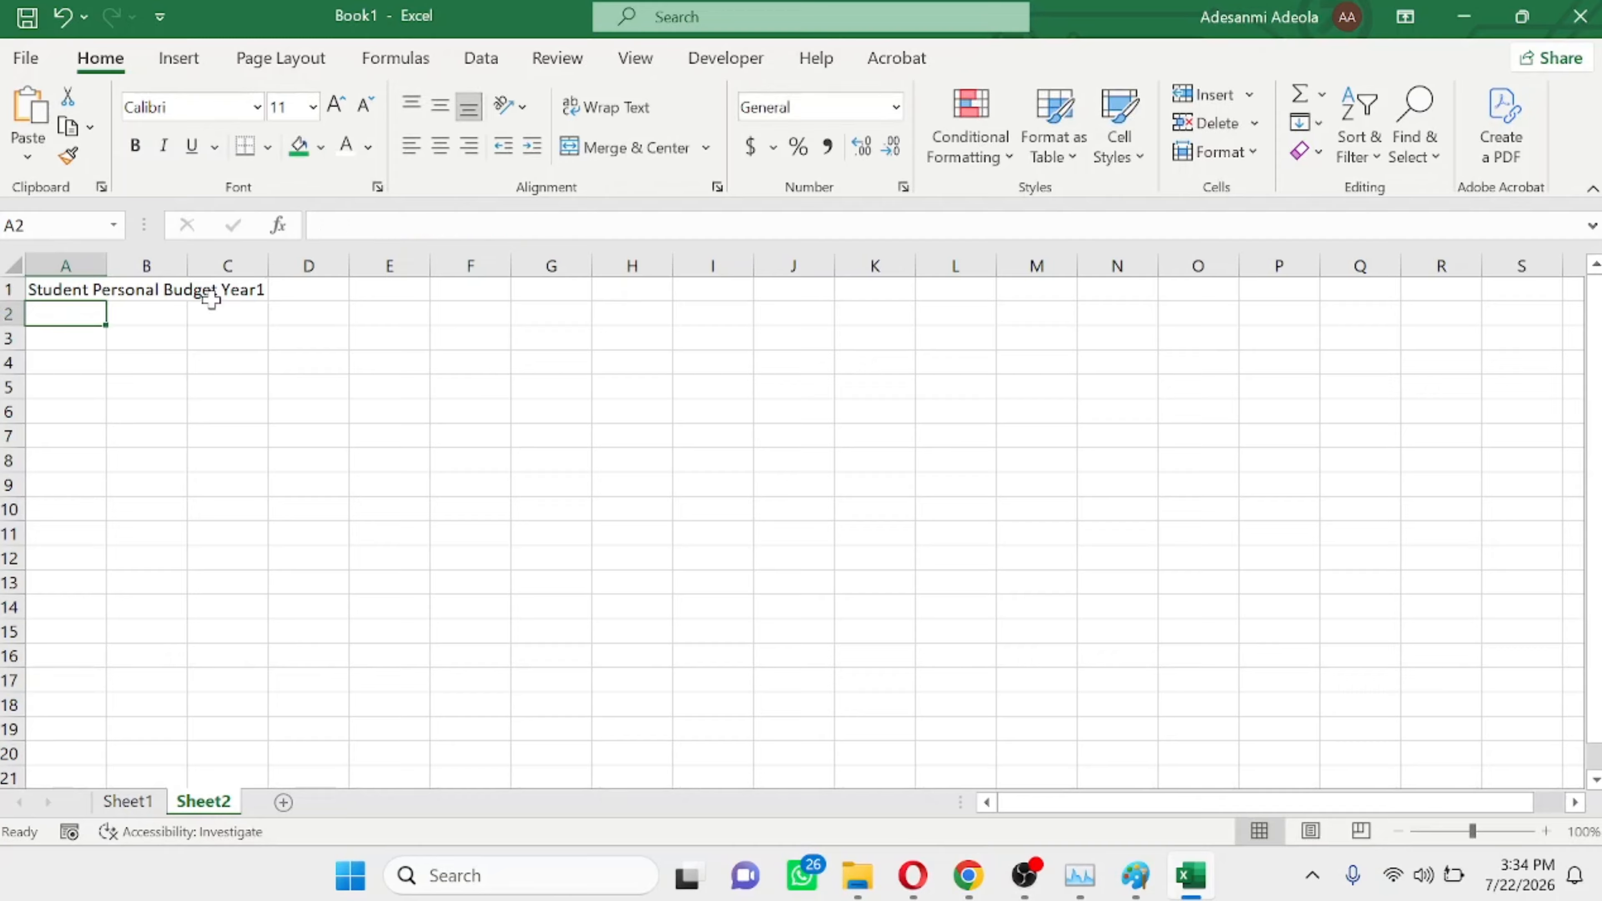
Enter the column headings SN, Items and Amount in cells A2 to C2
text(SN)
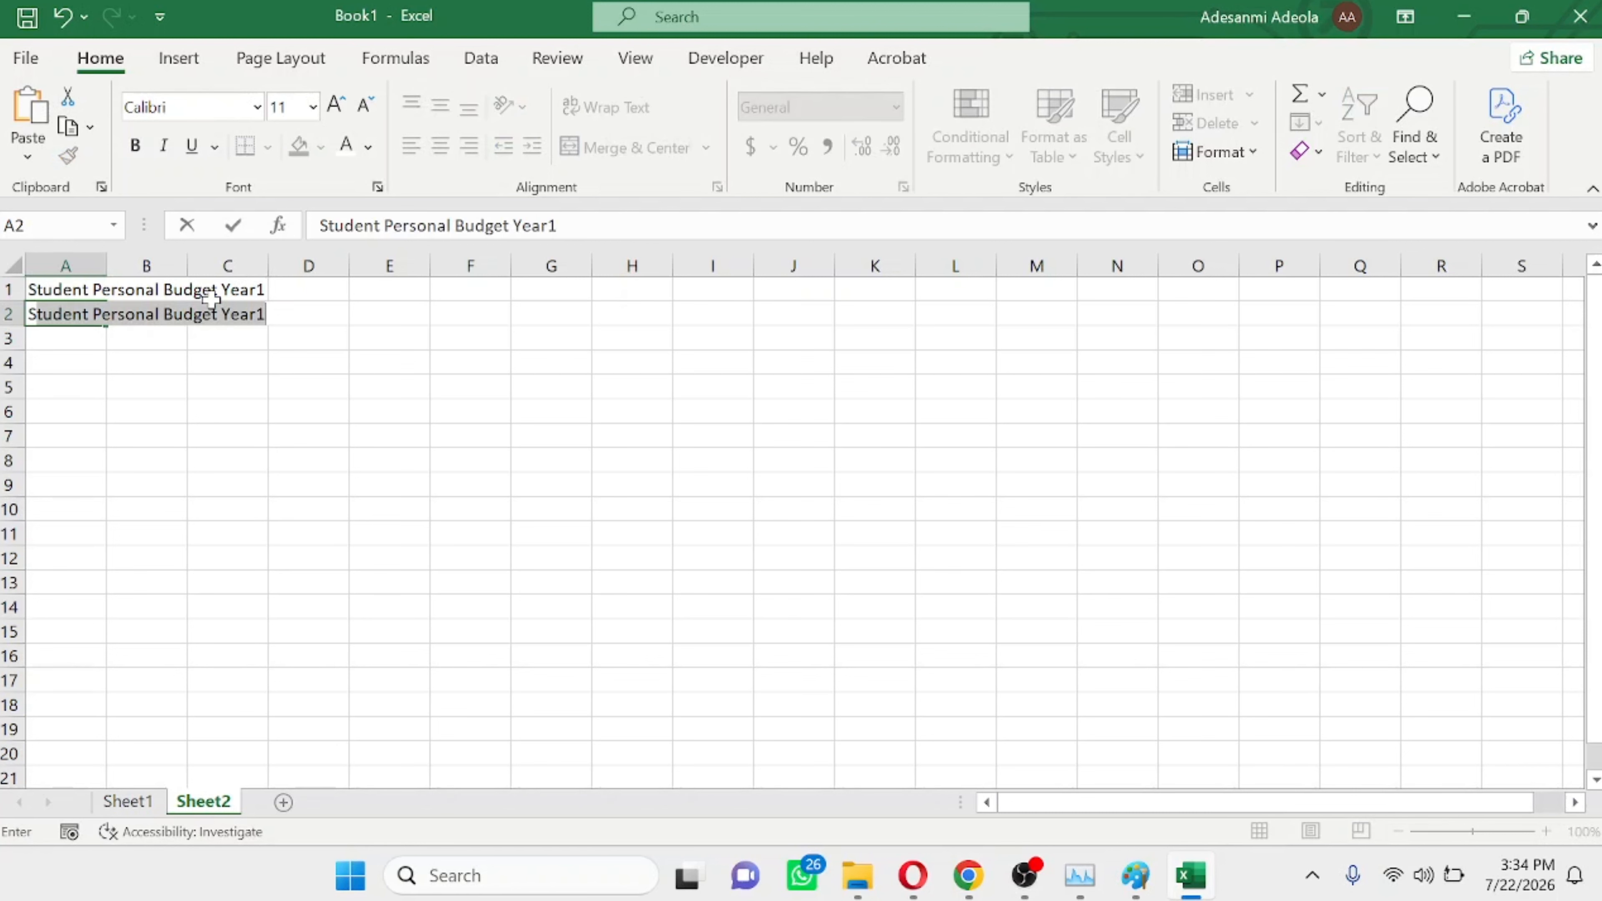
key(Tab)
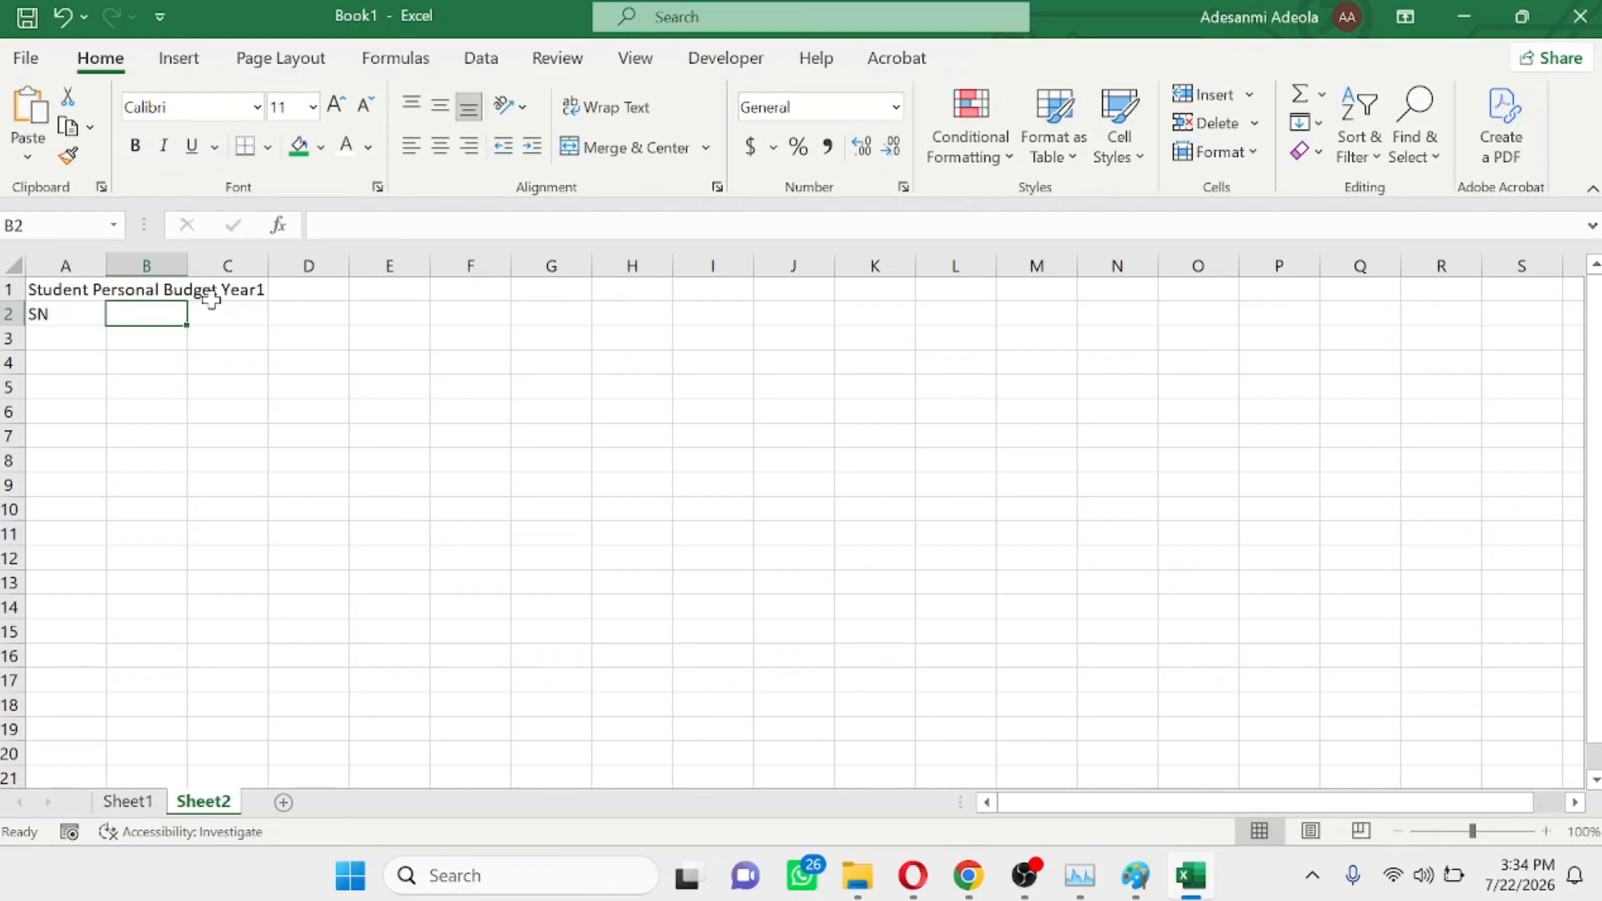
text(Itemsa)
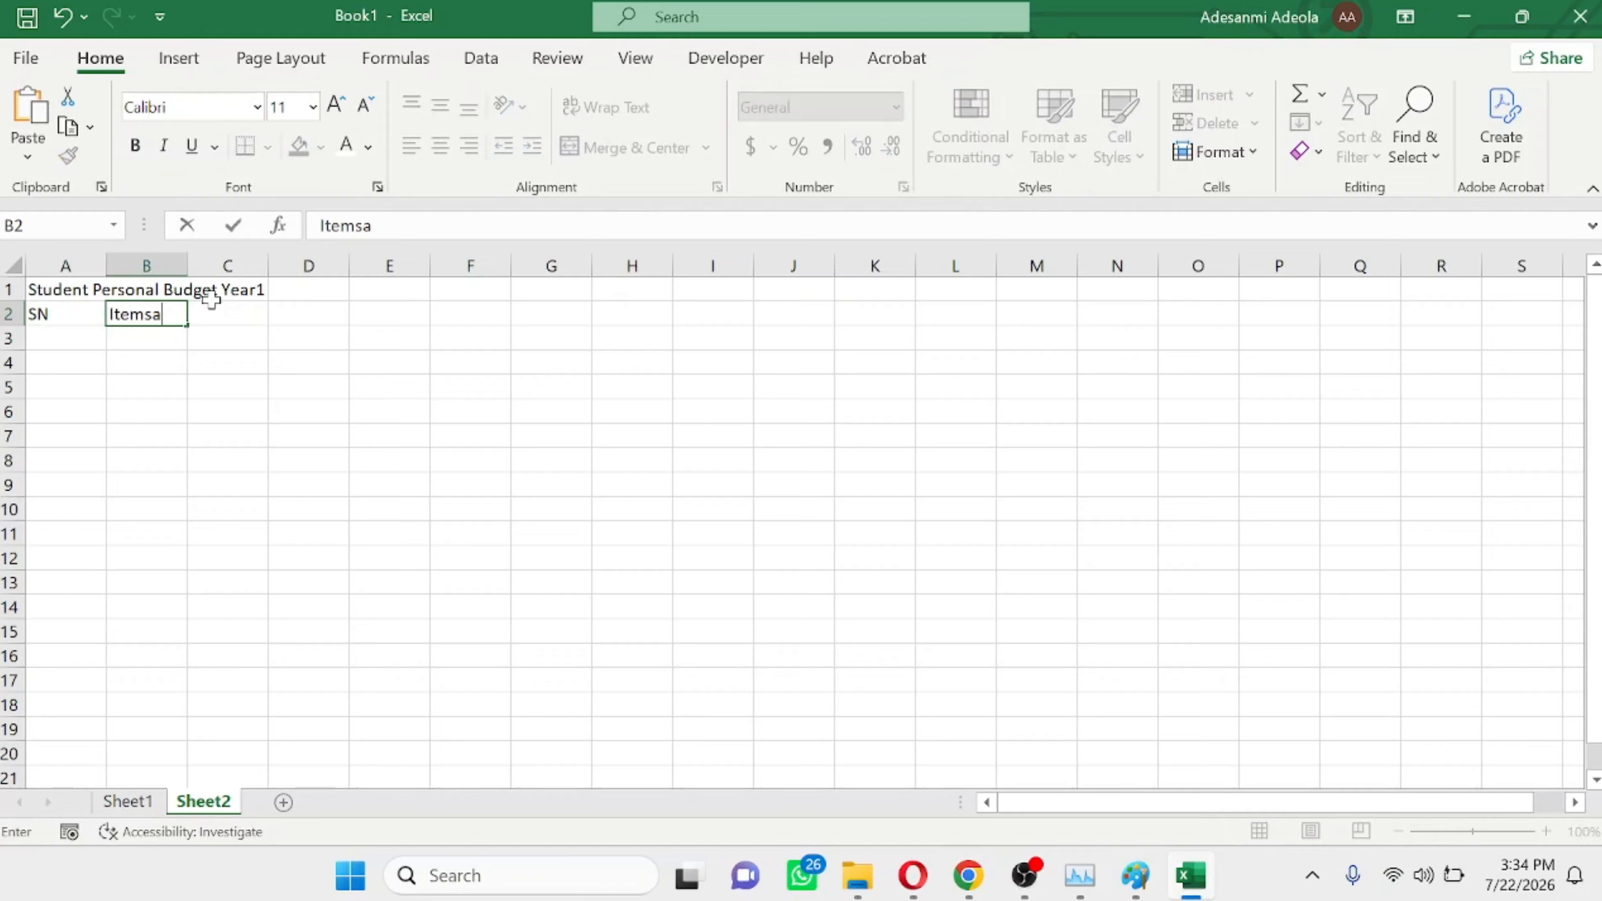
key(BackSpace)
key(Tab)
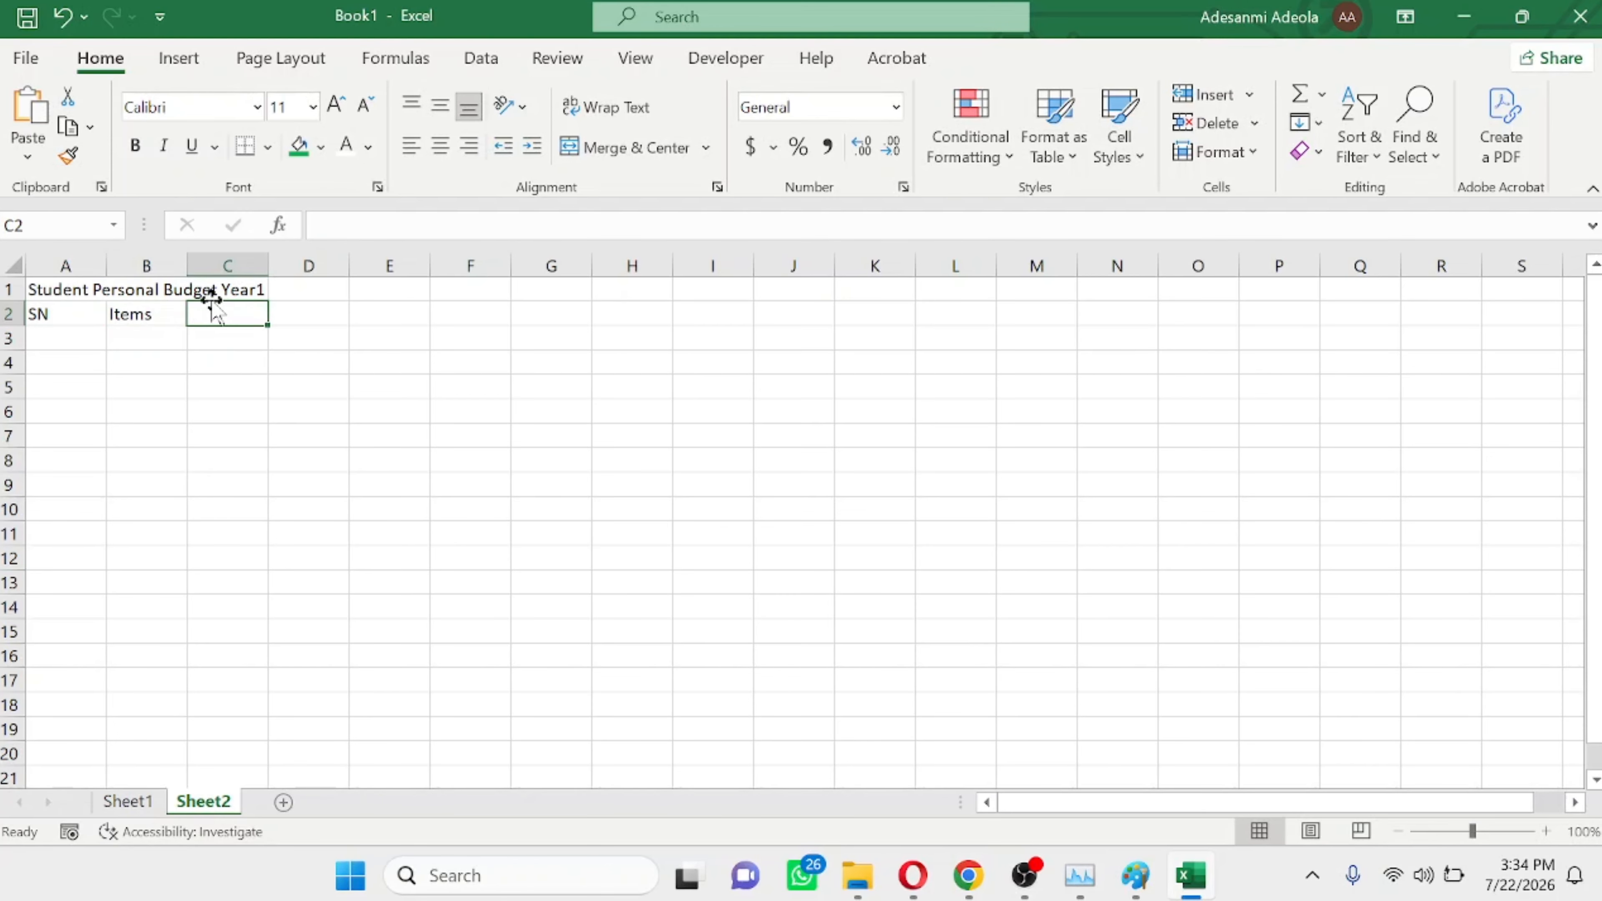
text(Amount)
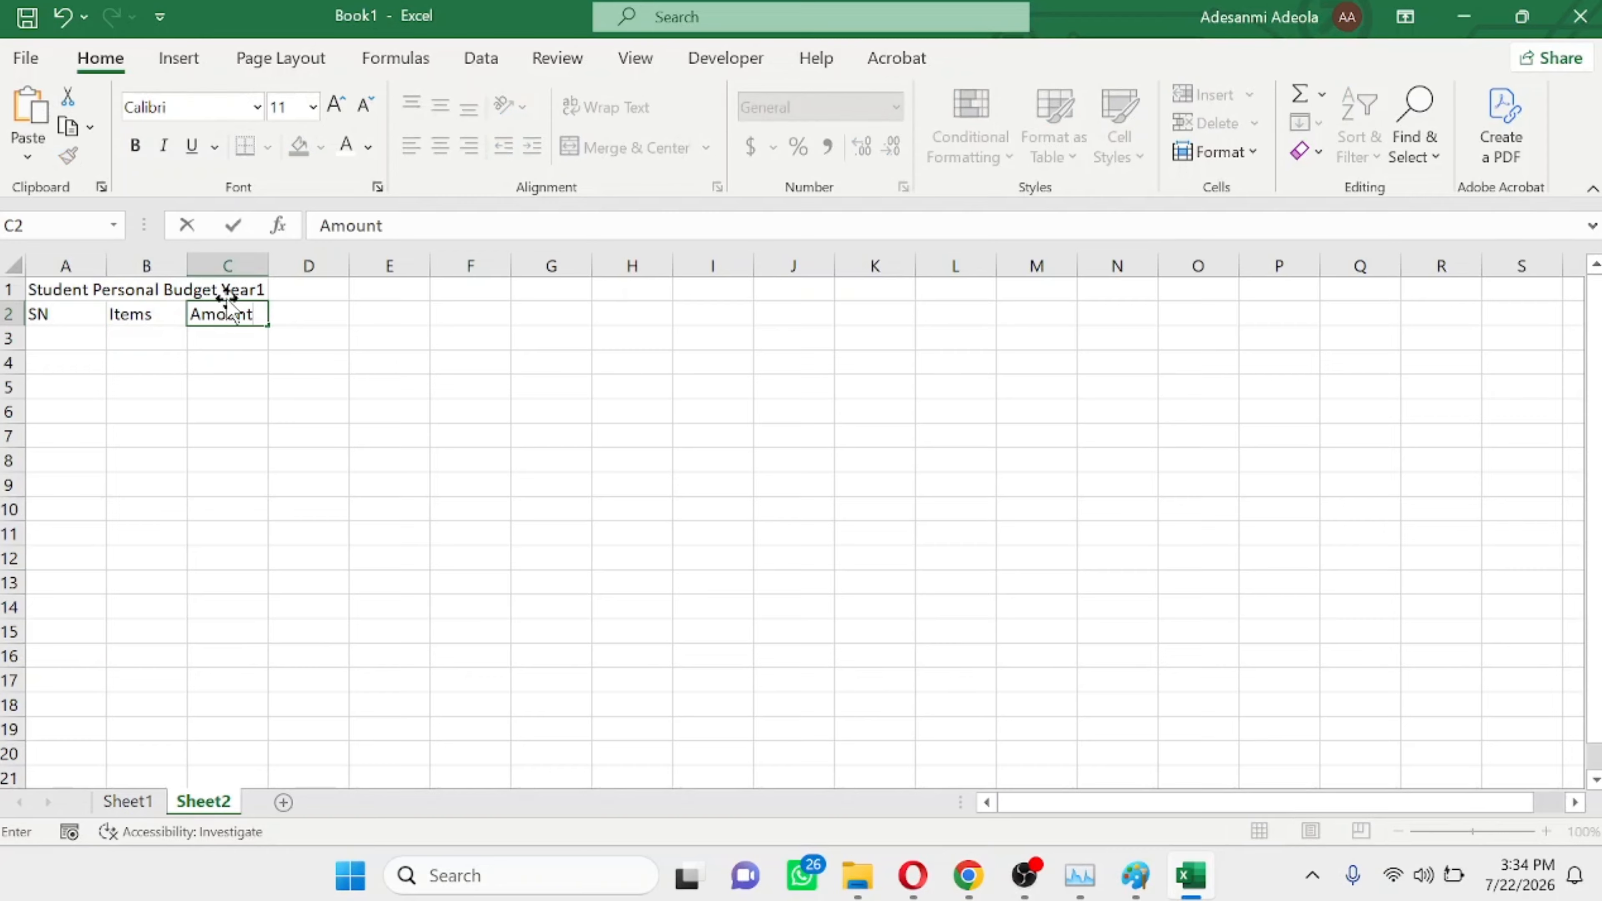
Fill the first budget row with serial number 1 in A3 and House Rent in B3
click(52, 339)
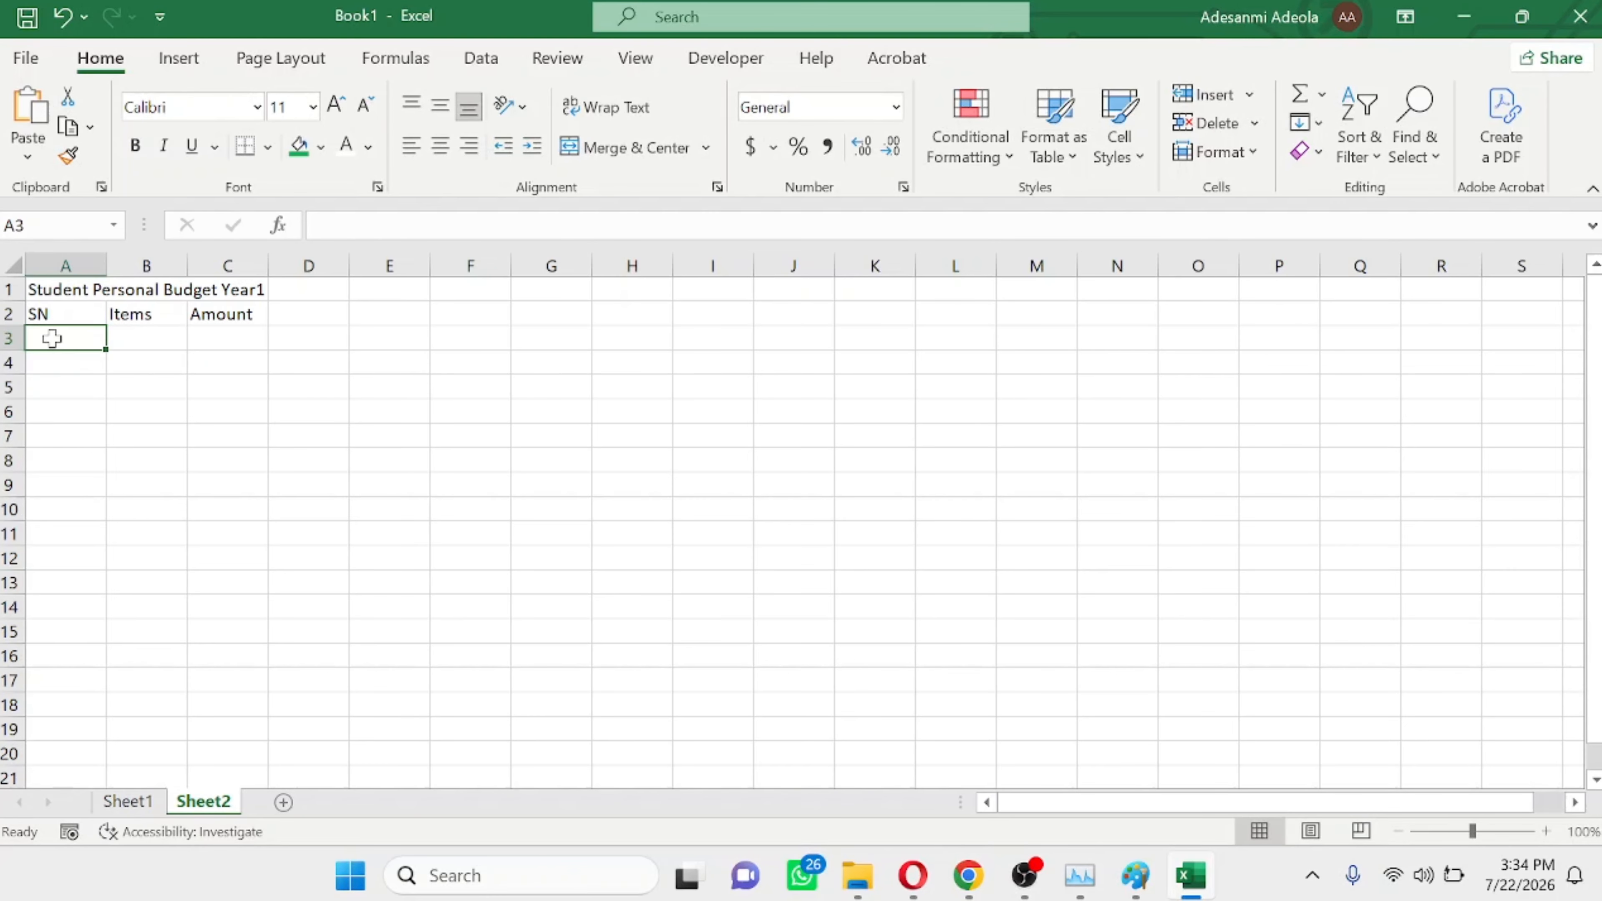
text(1)
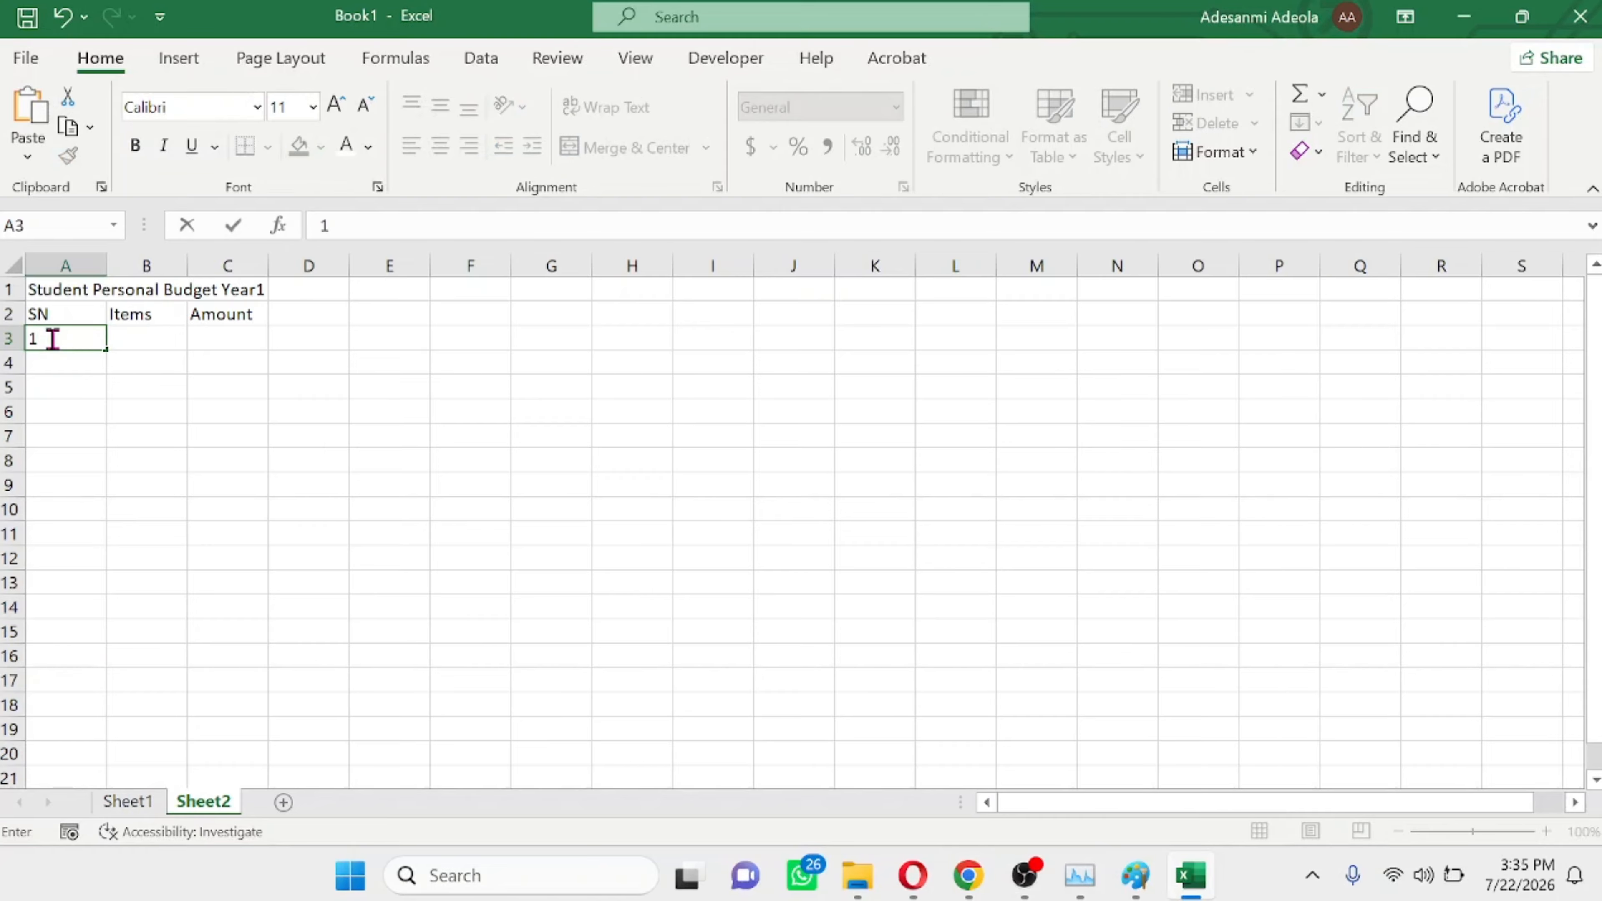
key(Tab)
text(House Rent)
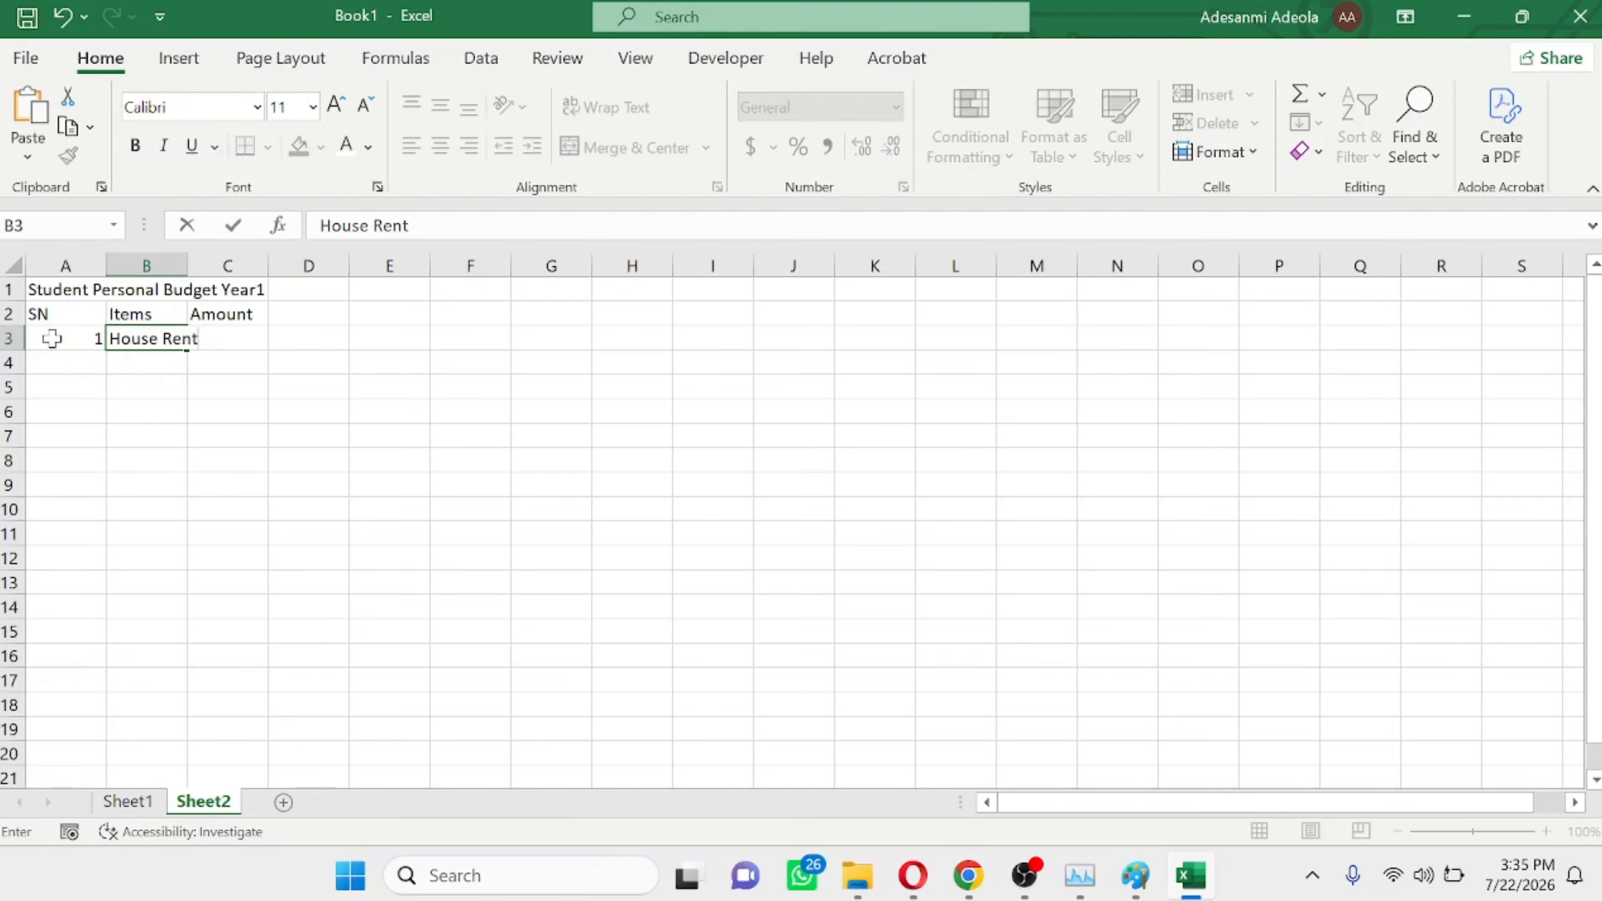
key(Tab)
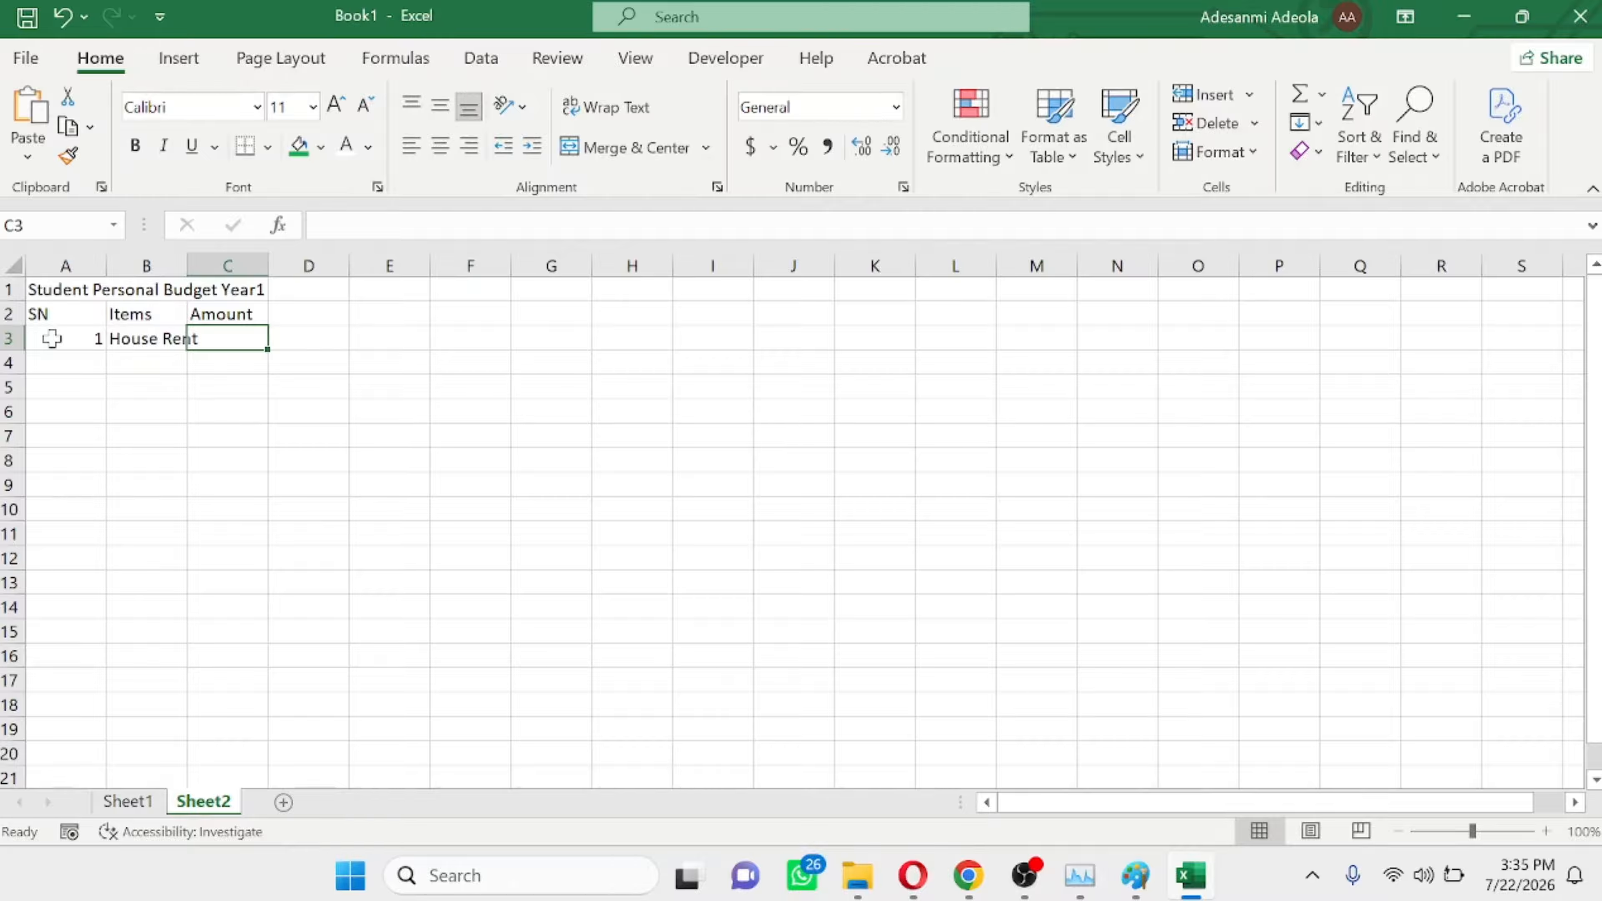
Continue the serial numbers from 2 to 7 down the SN column in cells A4 to A9
click(93, 366)
text(2)
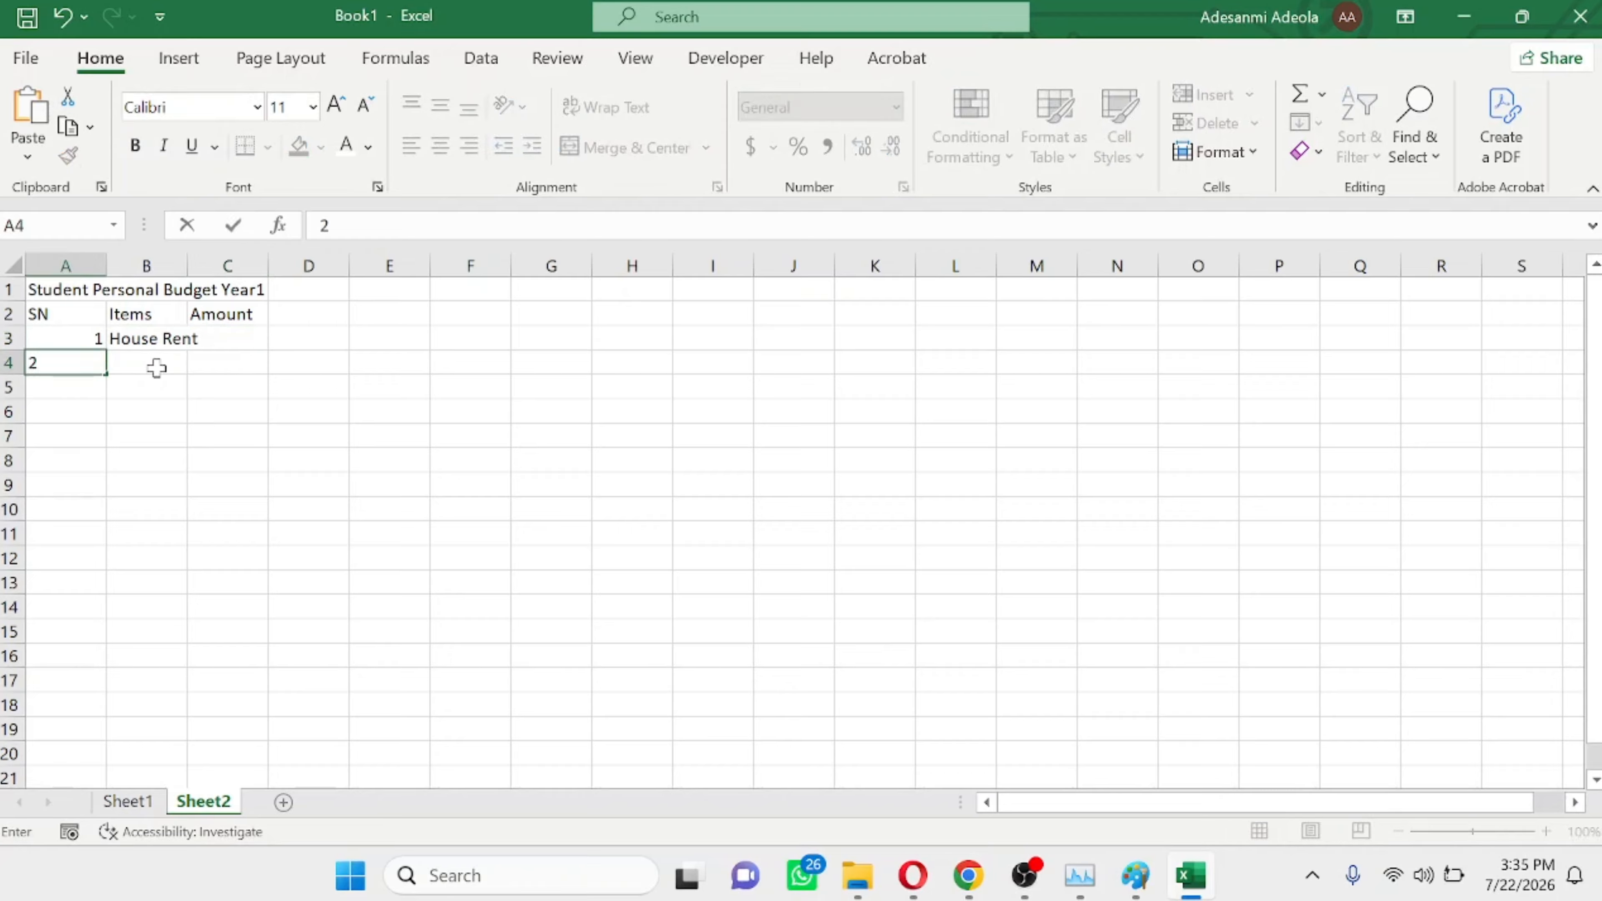
key(Return)
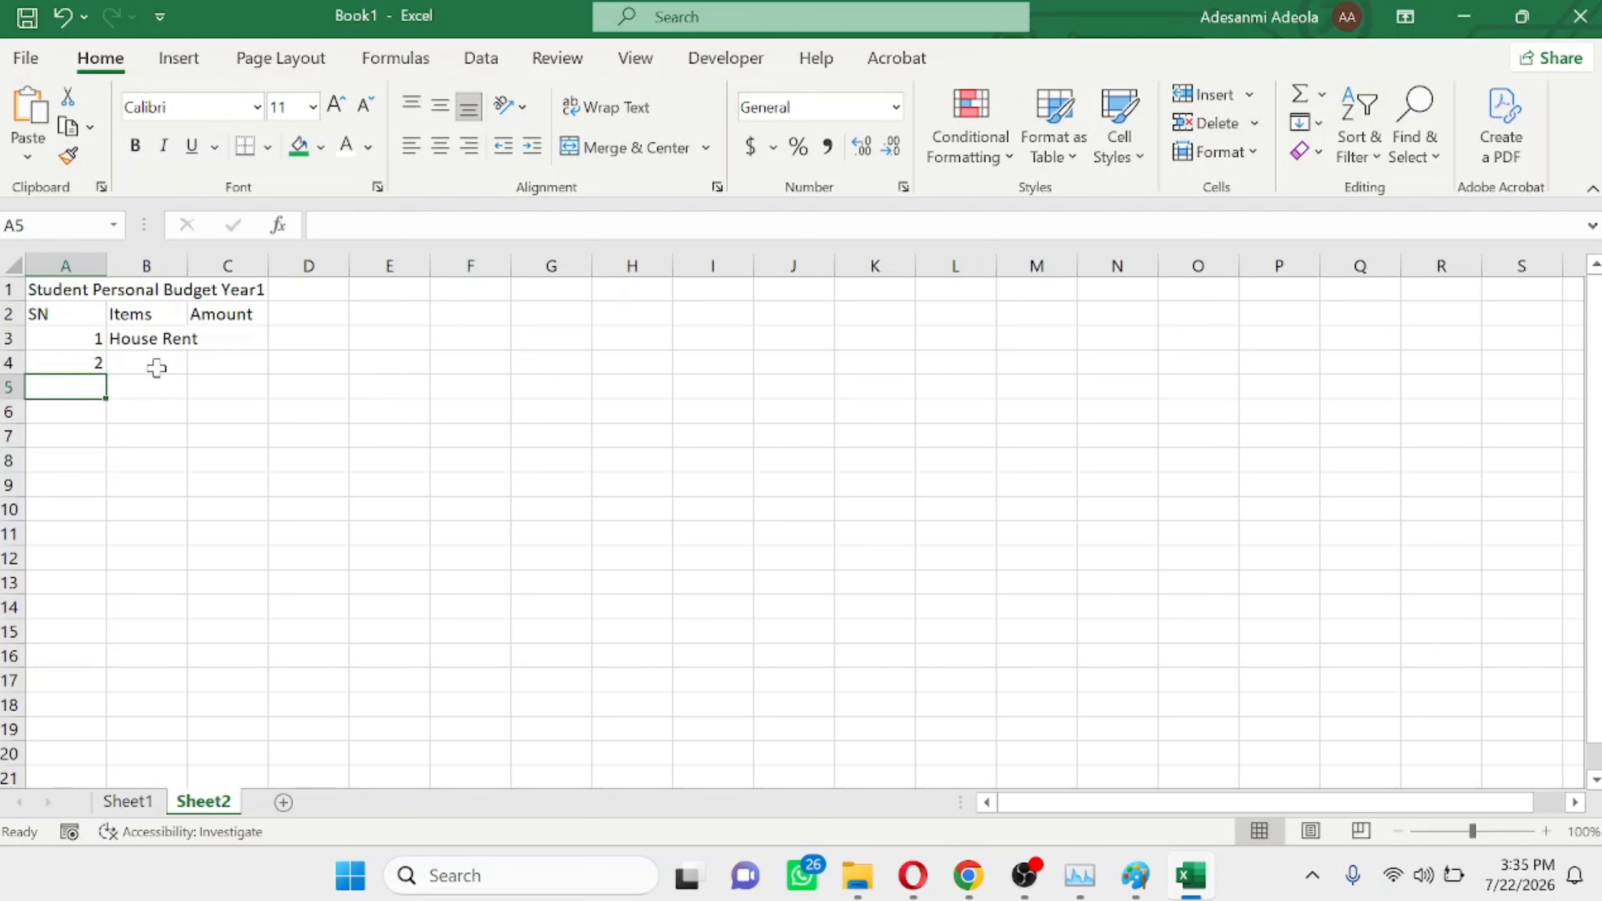
text(3)
key(Return)
text(4)
key(Return)
text(5)
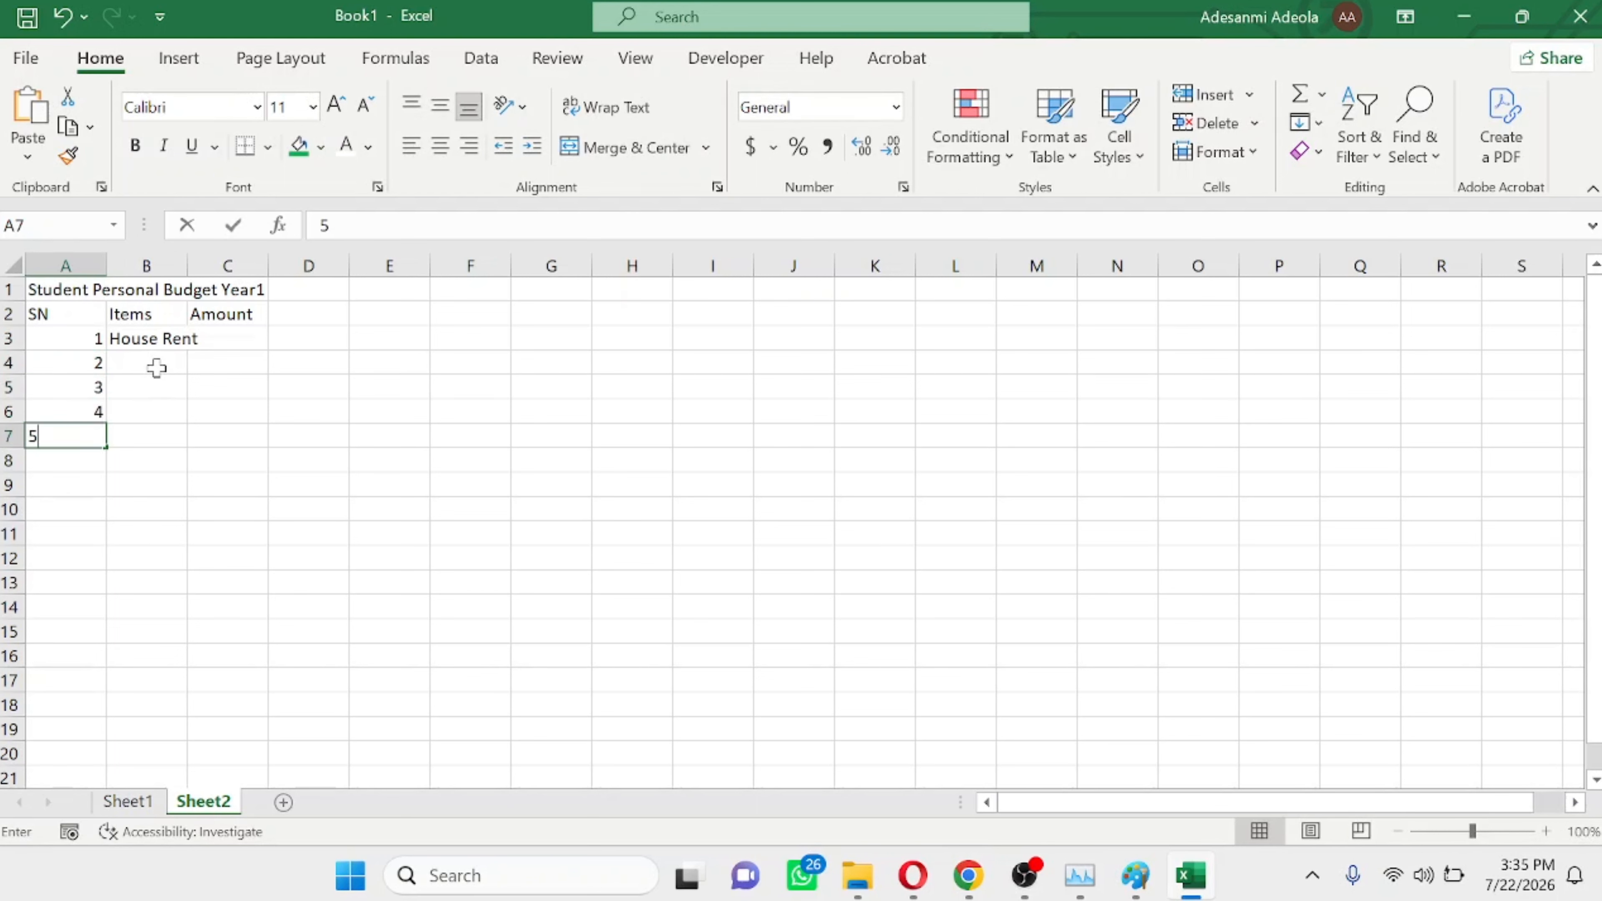
key(Return)
text(6)
key(Return)
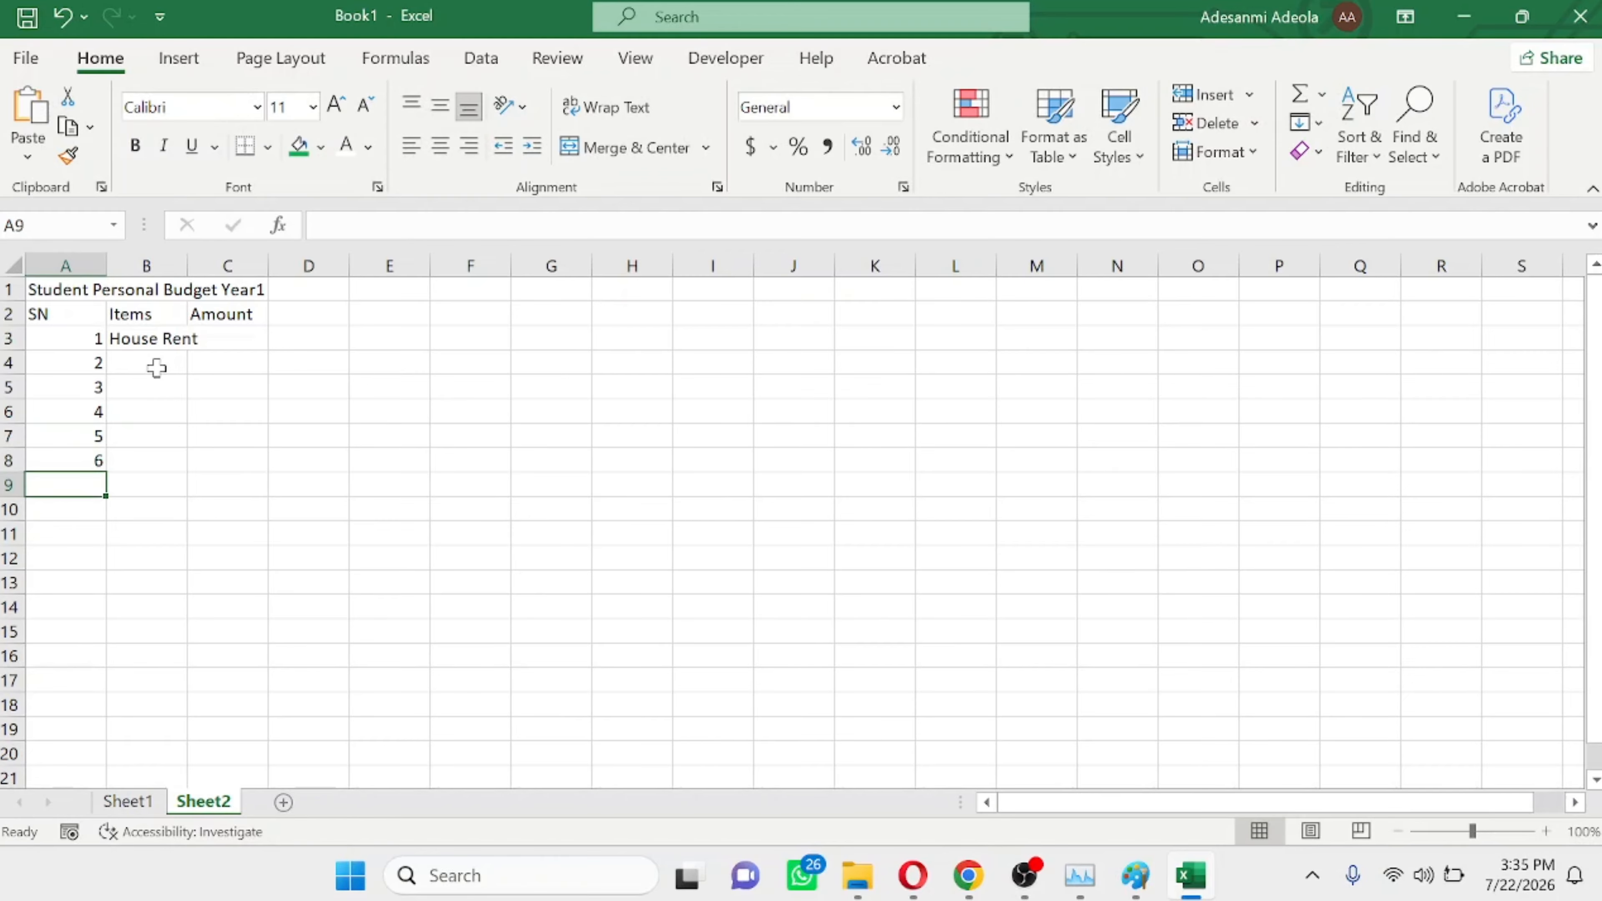
text(7)
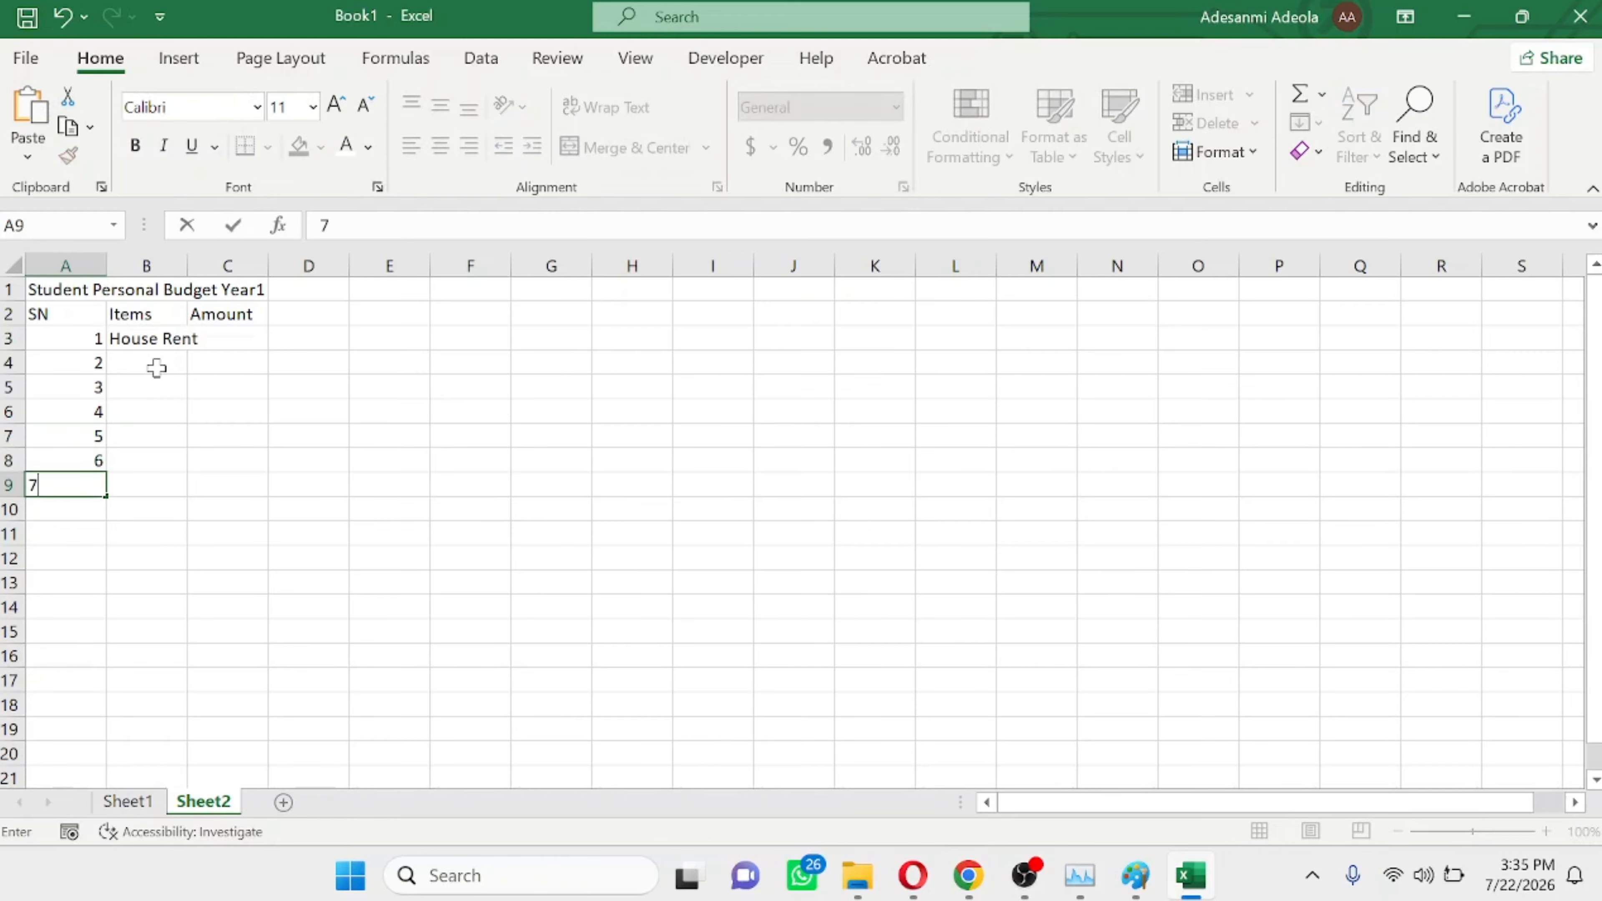
key(Return)
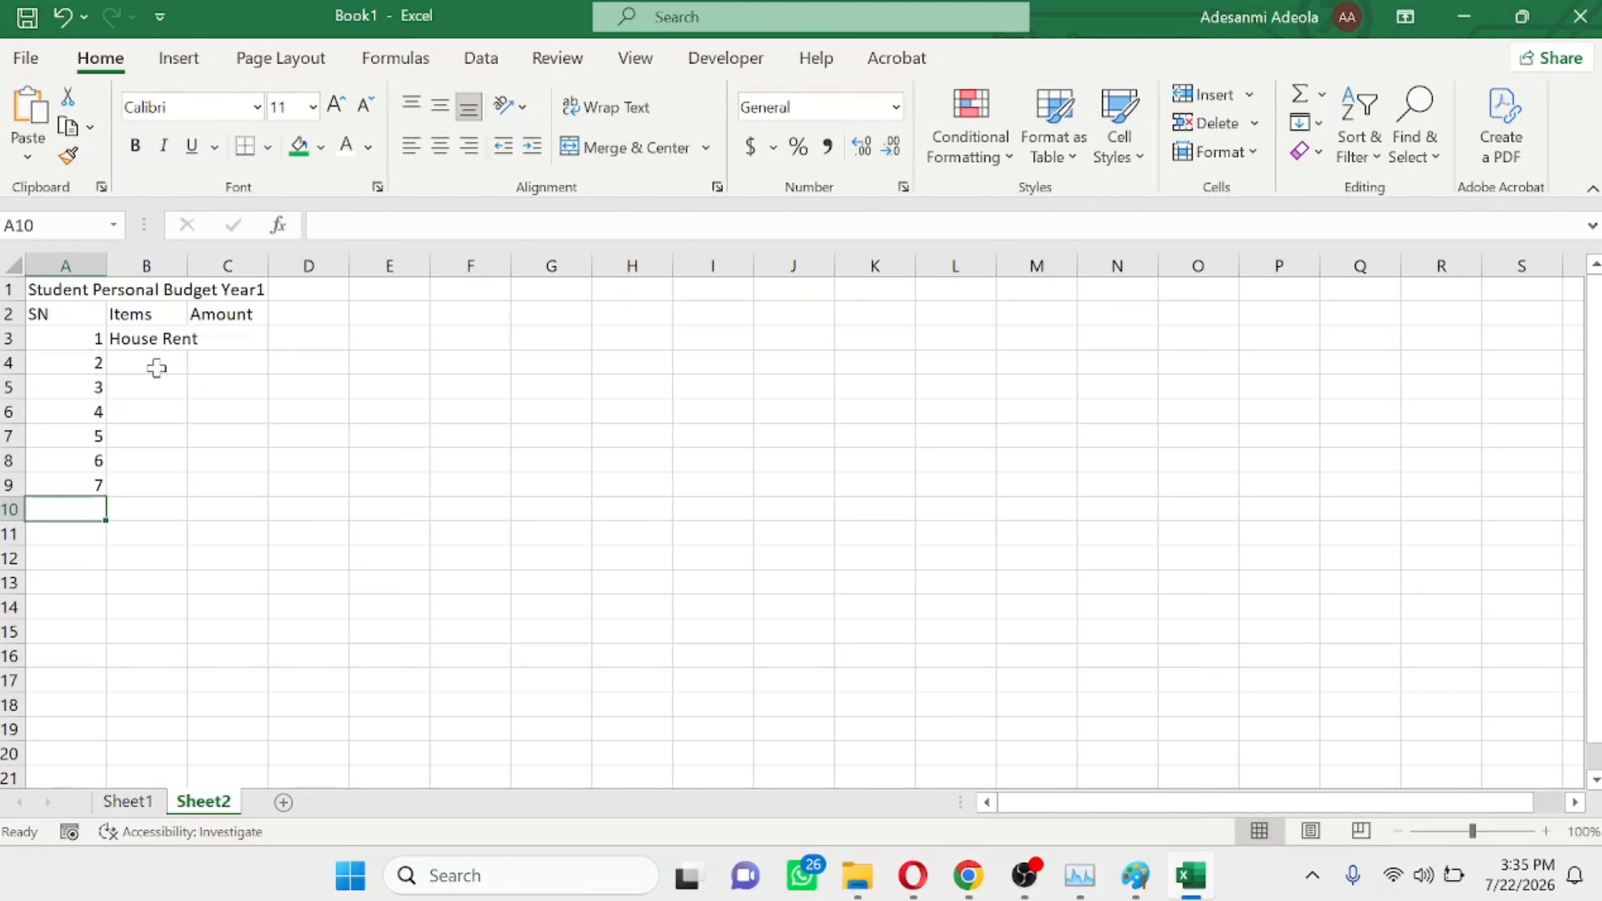
Enter the label "Total" in cell A10, below the last serial number
text(Toltal)
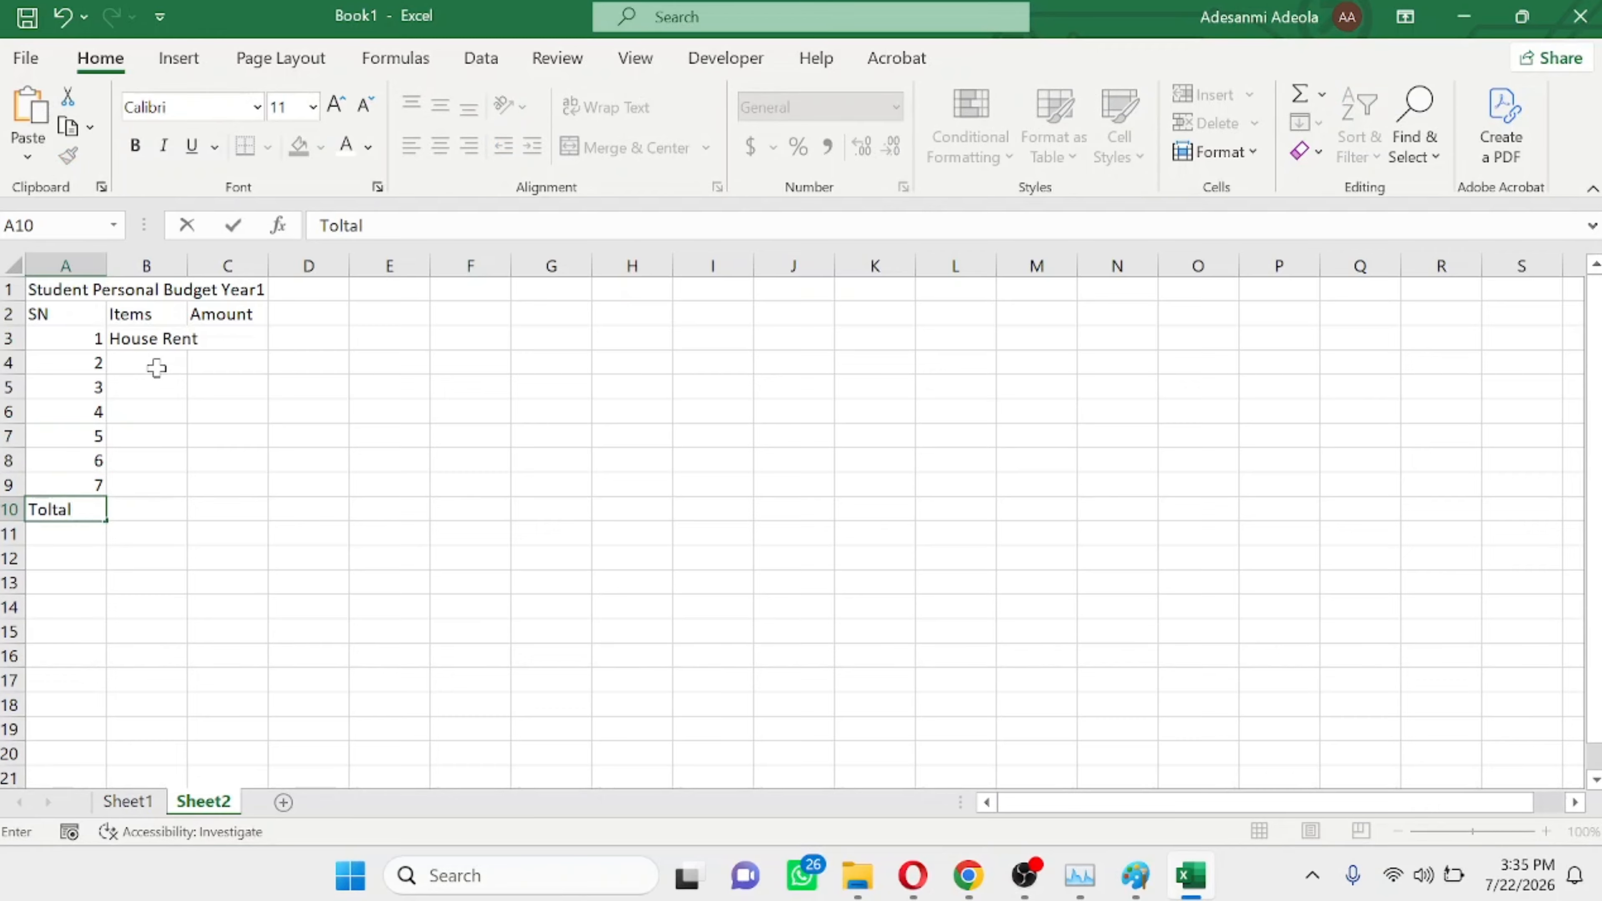
key(BackSpace)
key(BackSpace)
key(BackSpace)
key(BackSpace)
text(tal)
List Food Stuff, Utility, Transportation, Pocket Money, Books and Project in cells B4 to B9 of the Items column
click(139, 360)
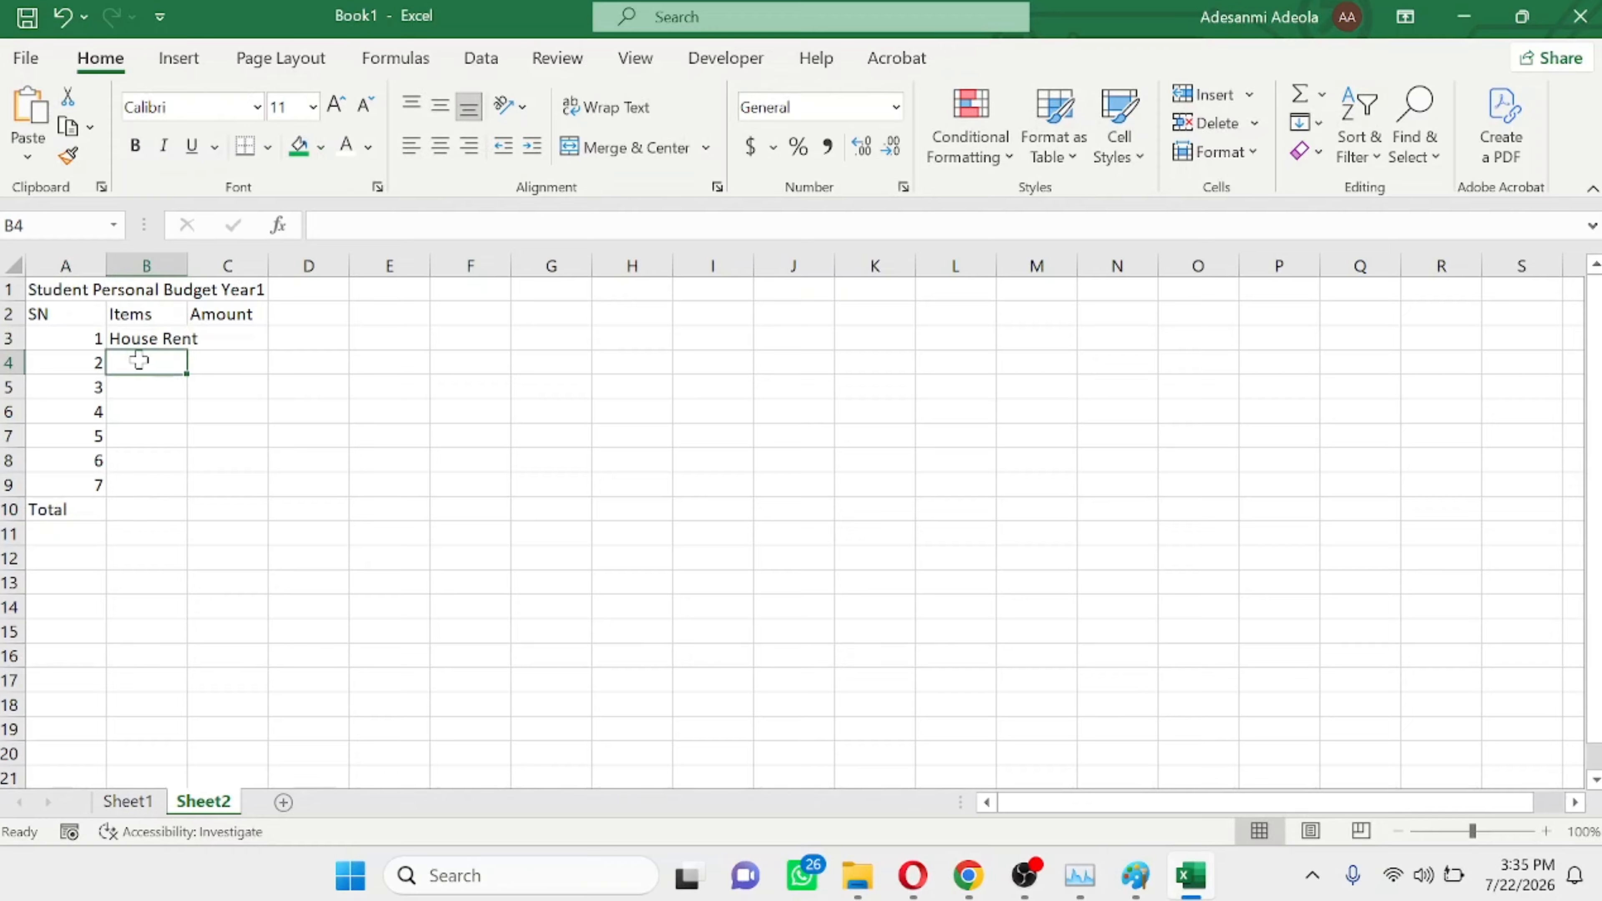
text(Food Stuff)
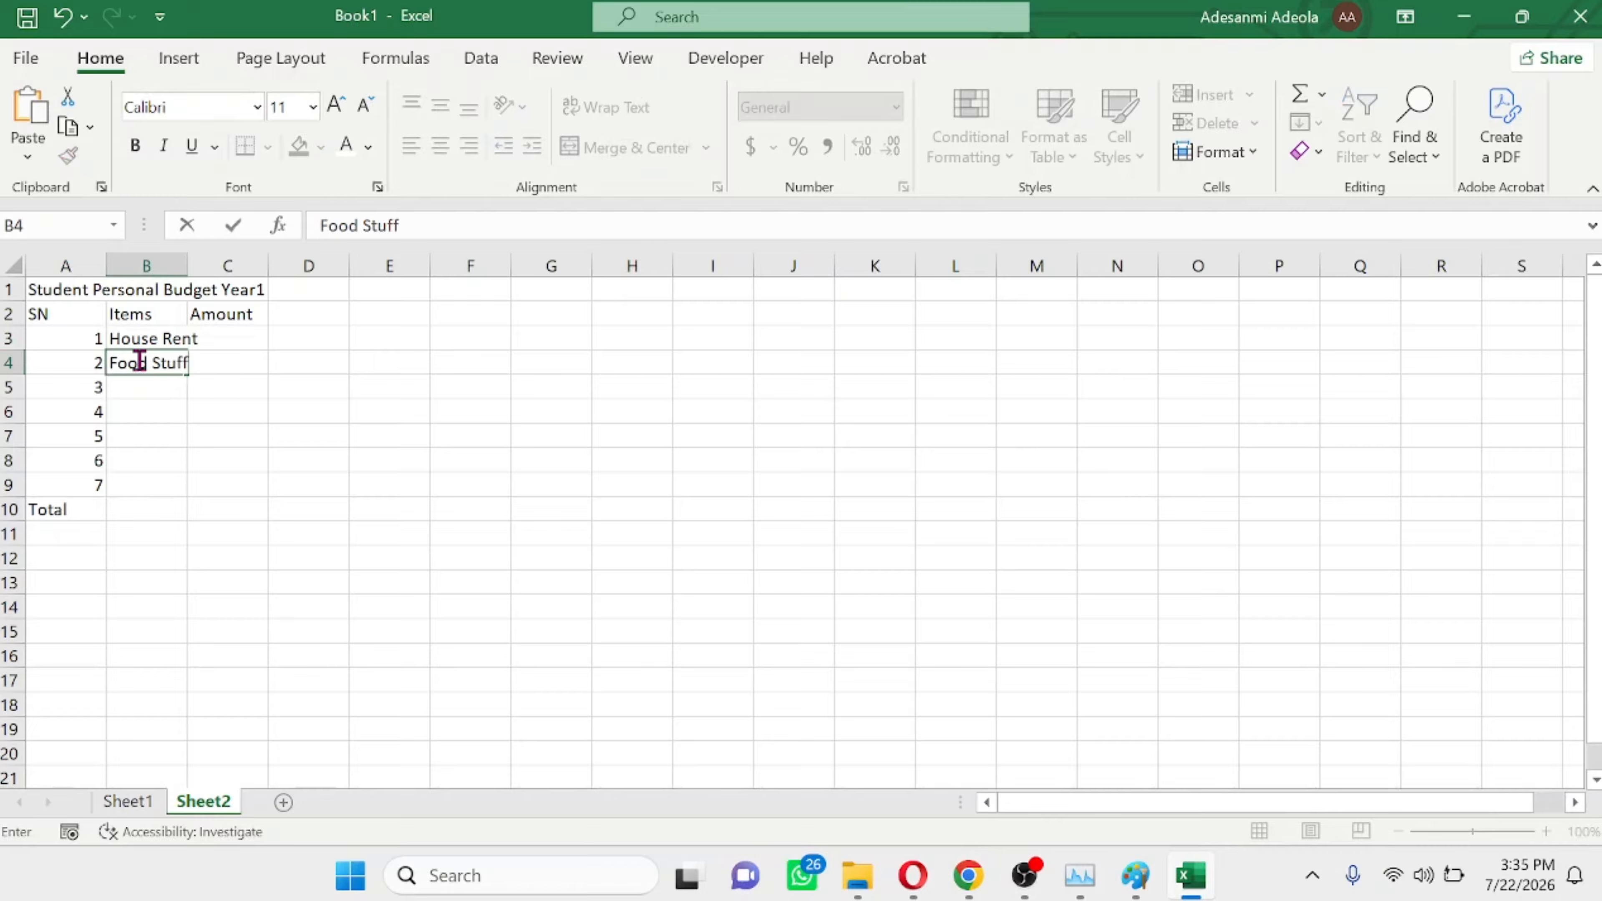
click(128, 389)
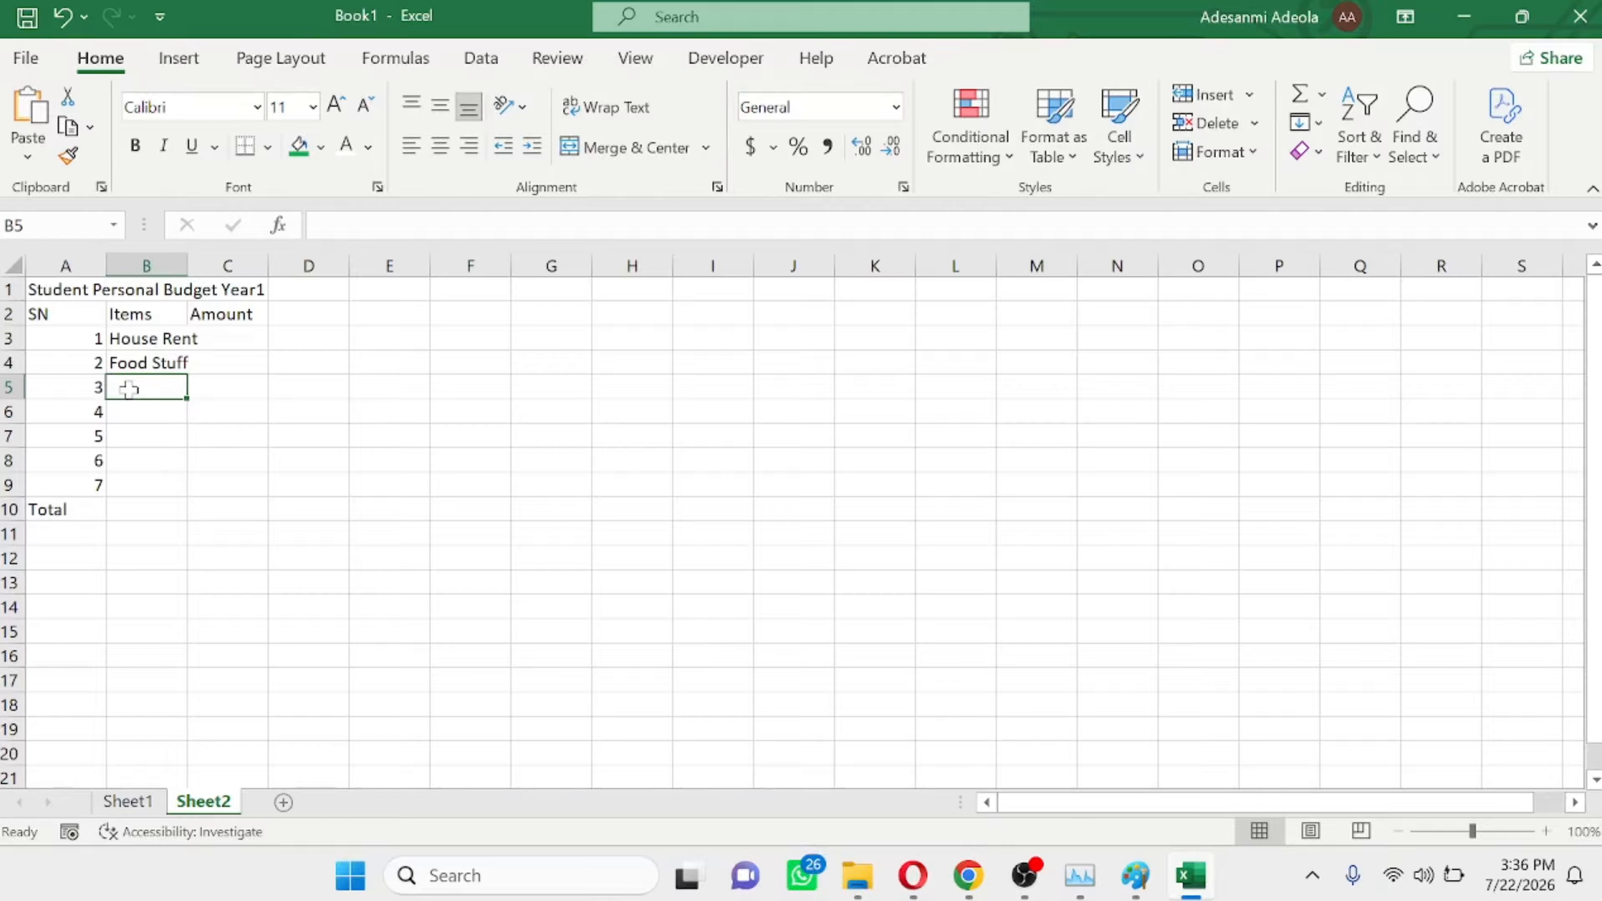
text(Utility)
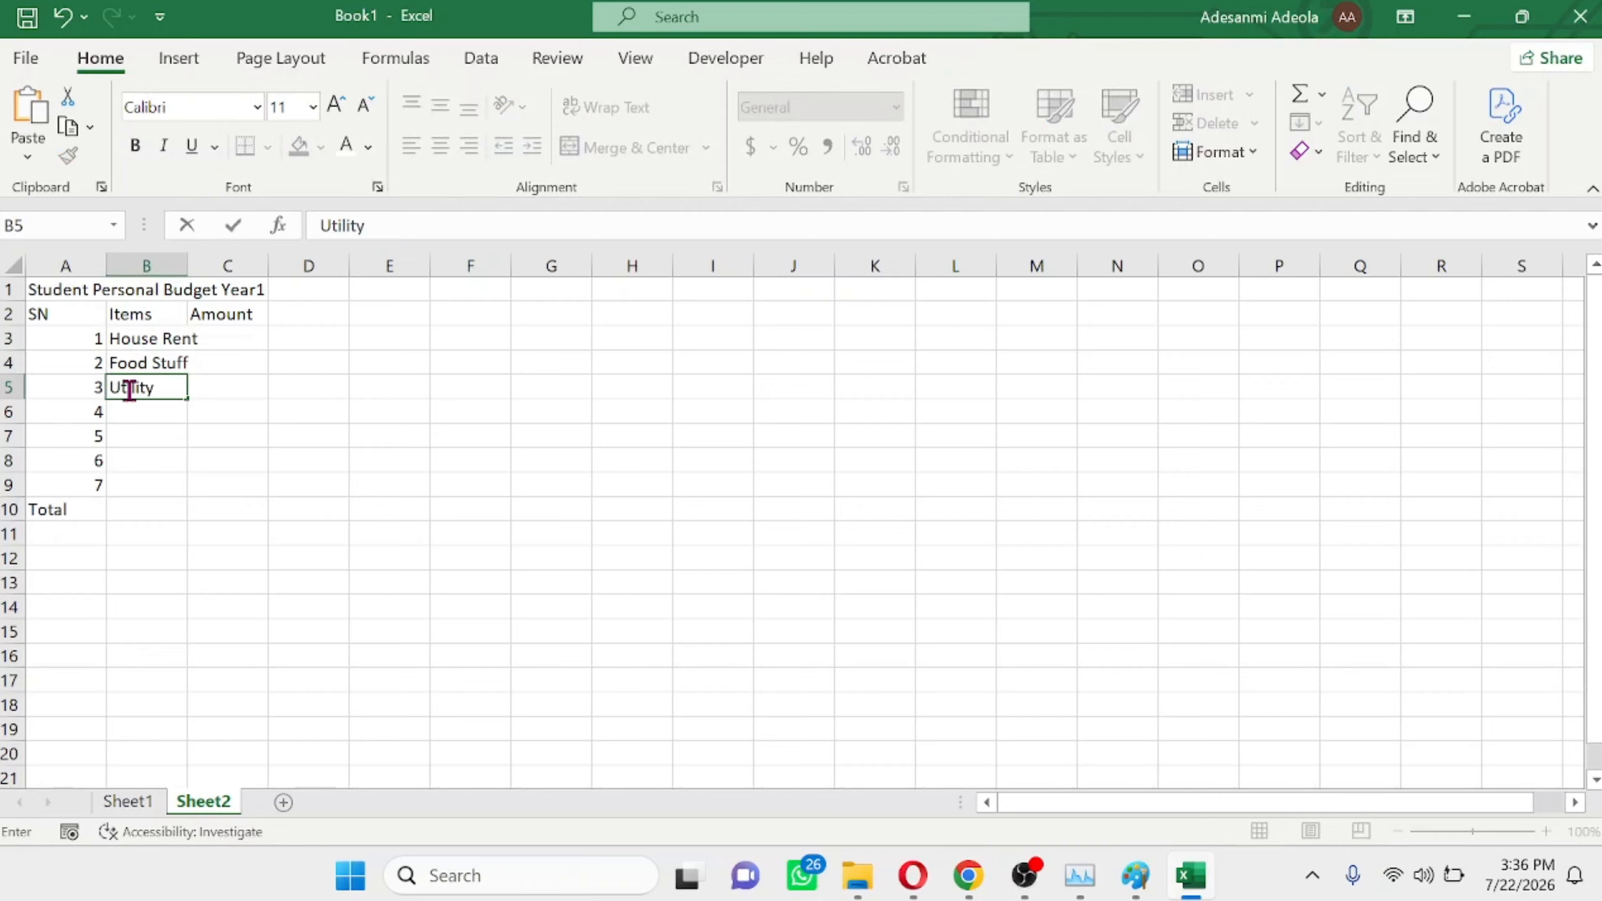
click(137, 410)
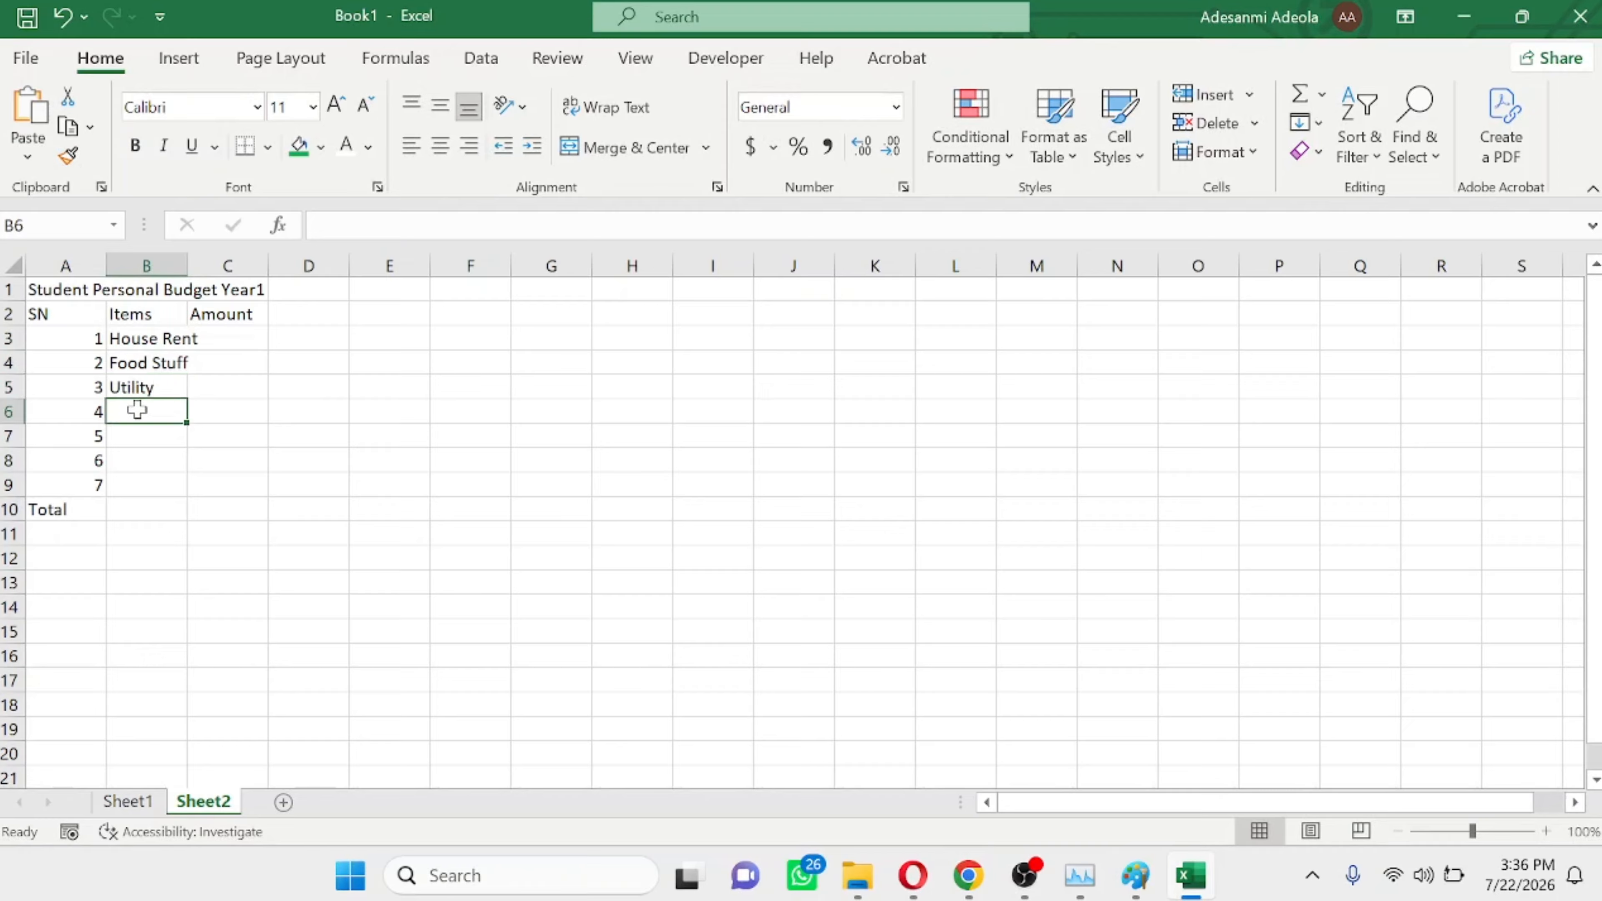
text(Transportation)
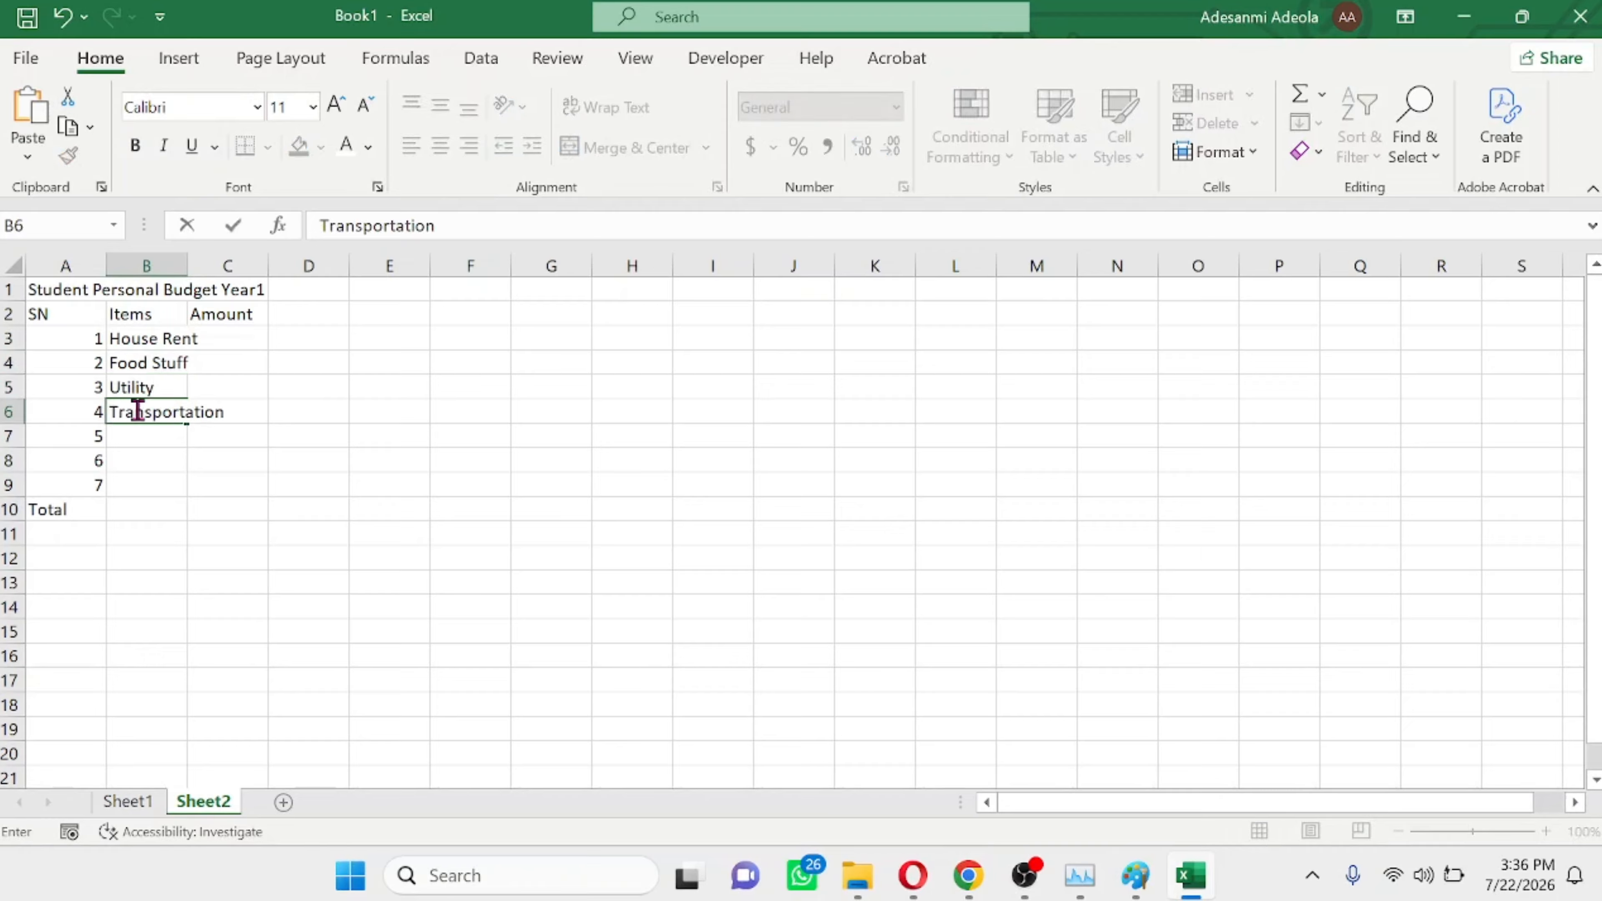
click(124, 434)
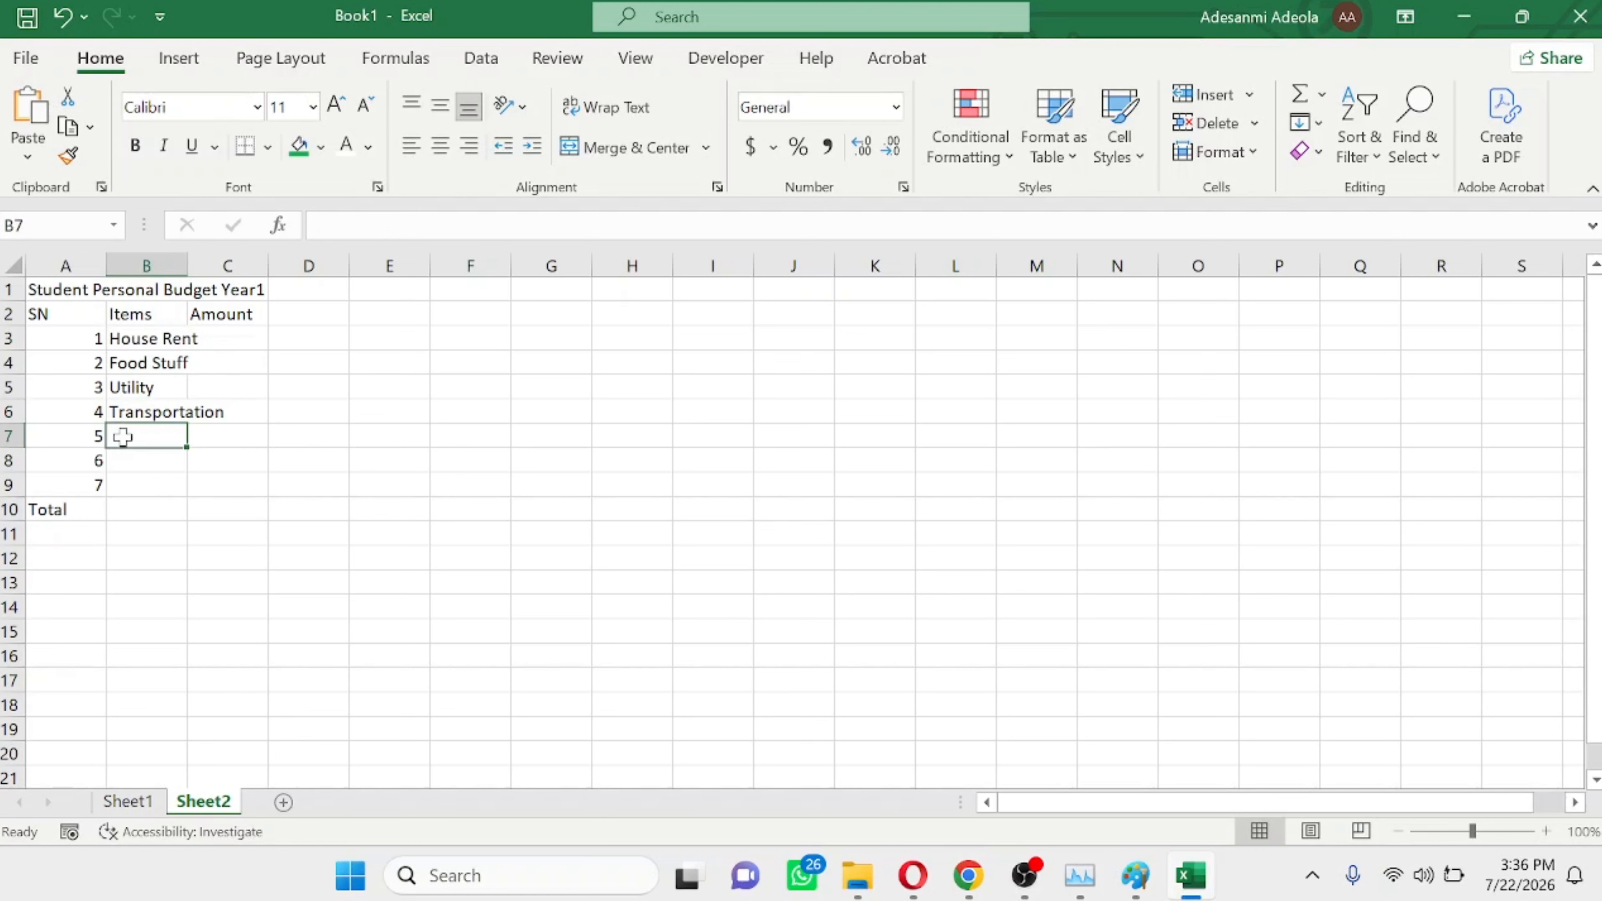
text(Pocket Money)
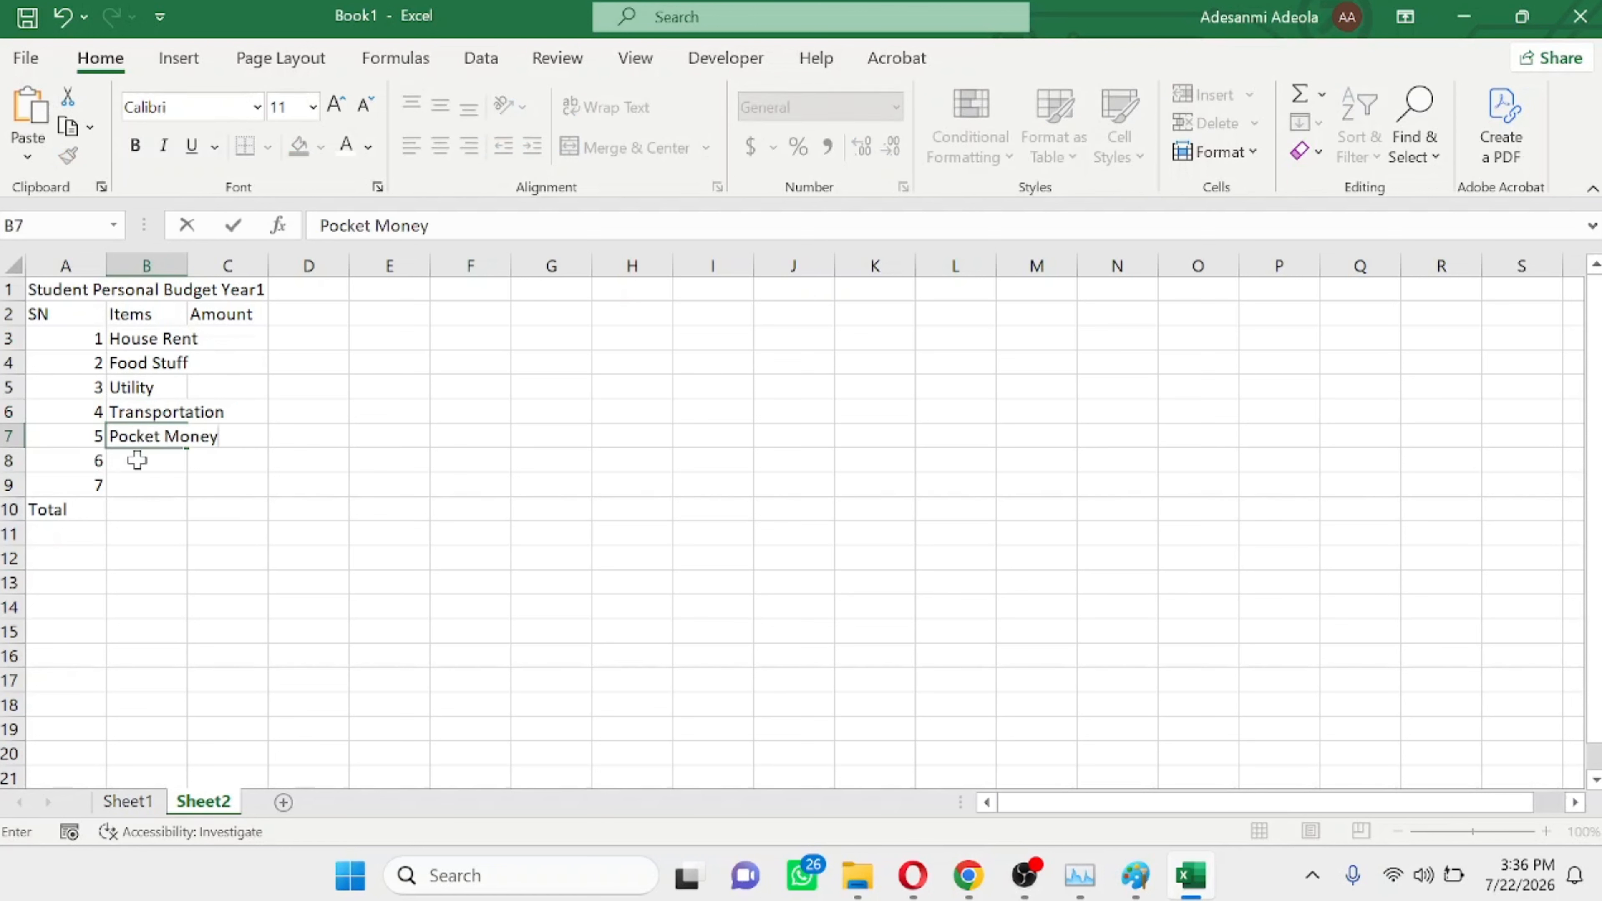
click(135, 461)
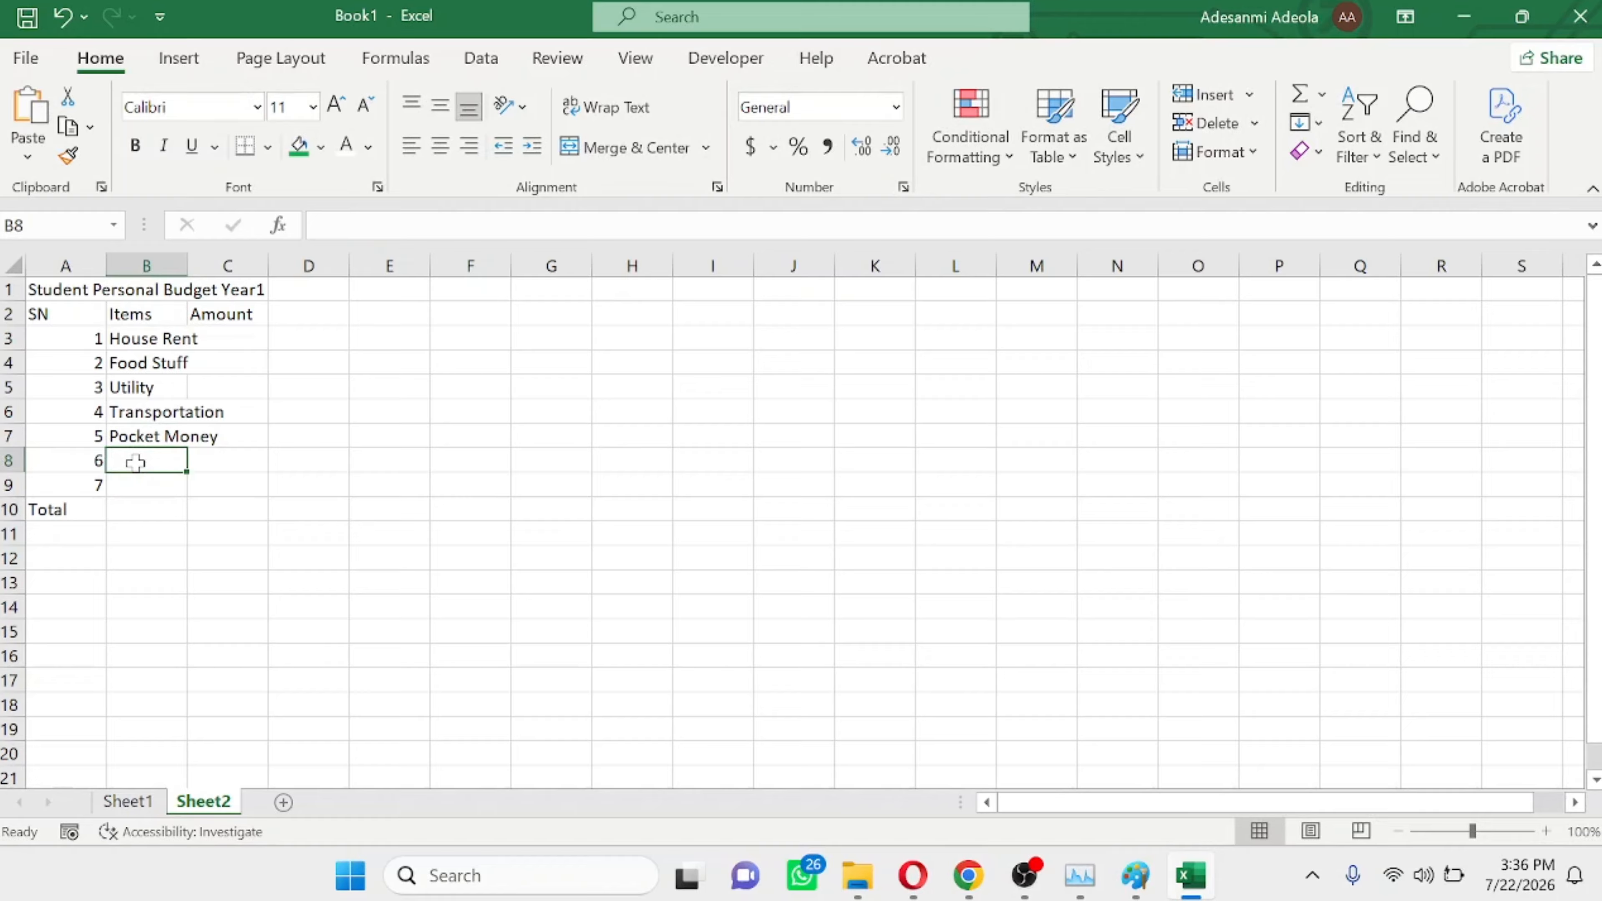
text(Books)
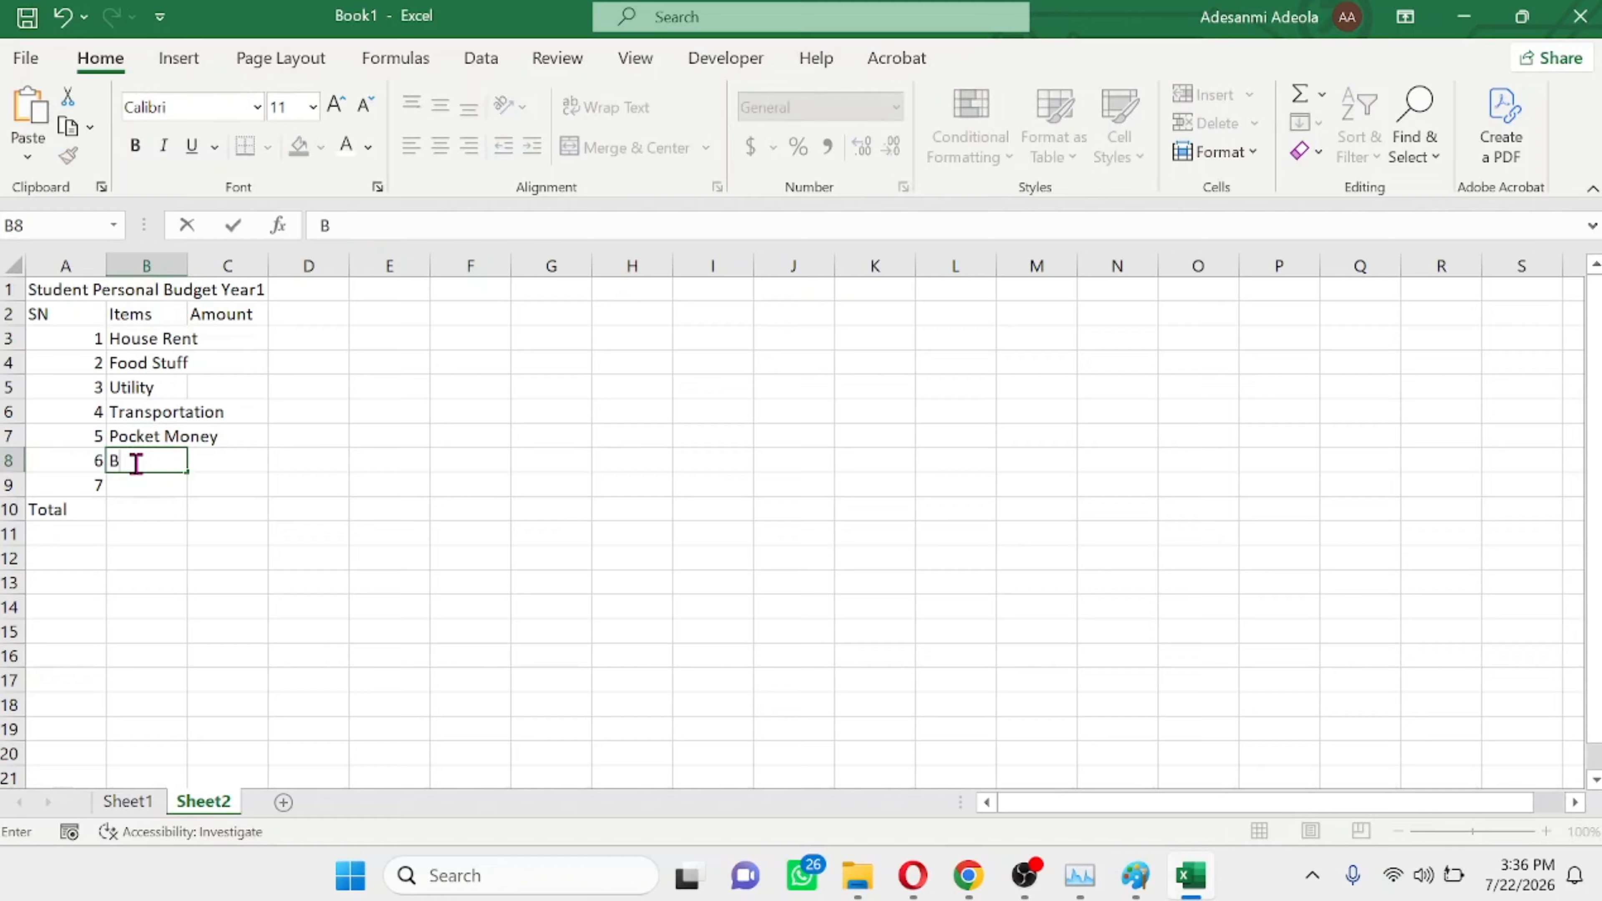
click(130, 489)
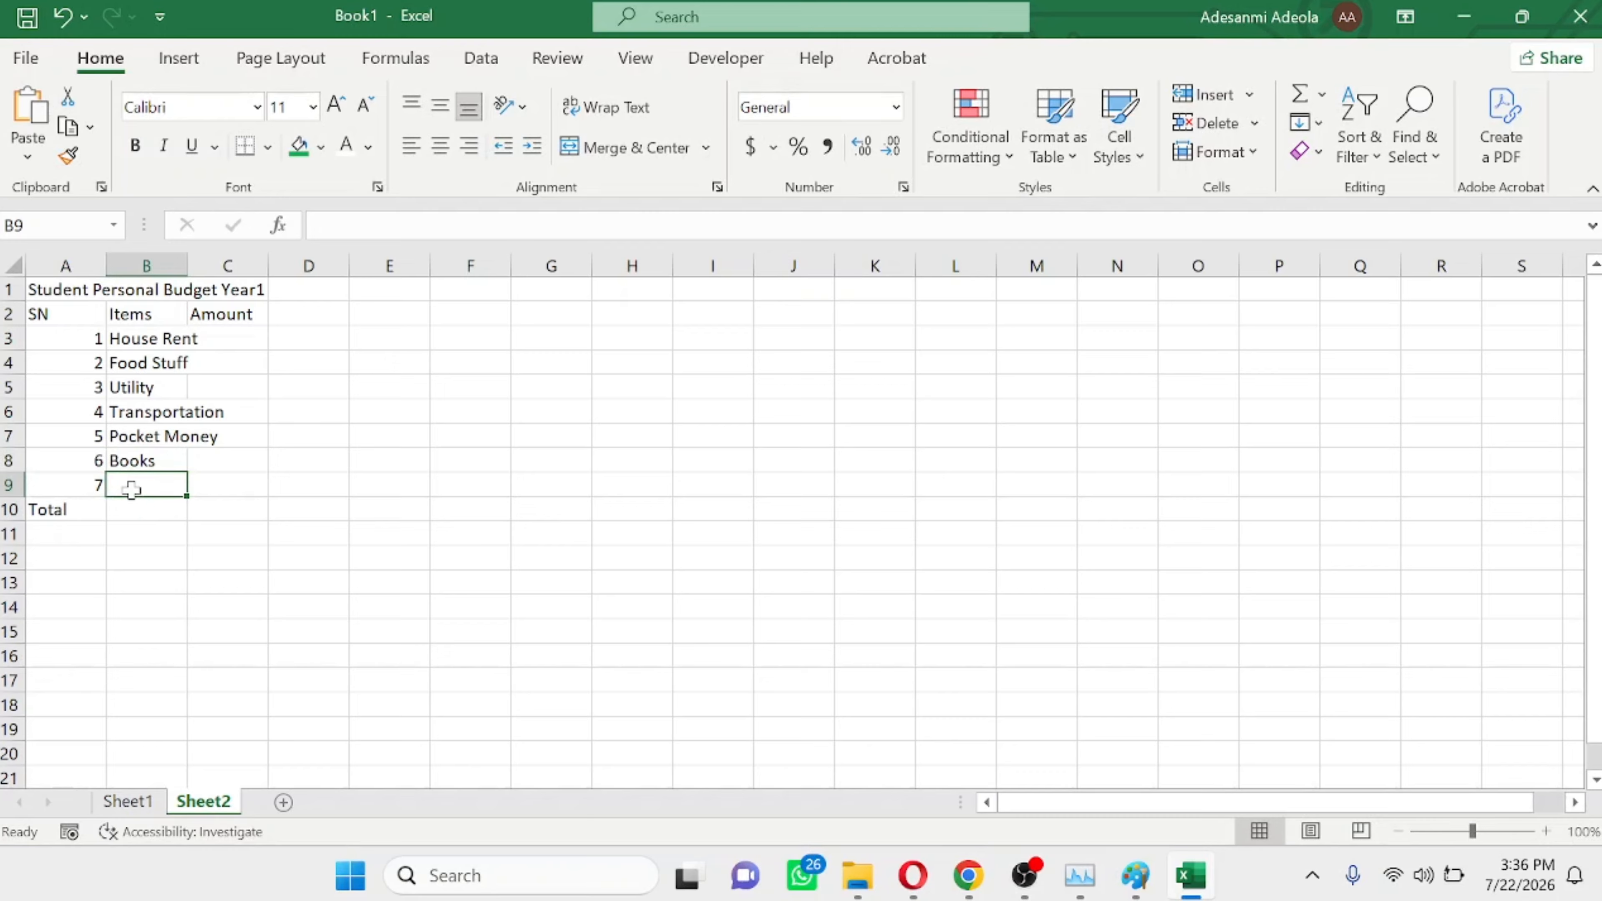
text(Project)
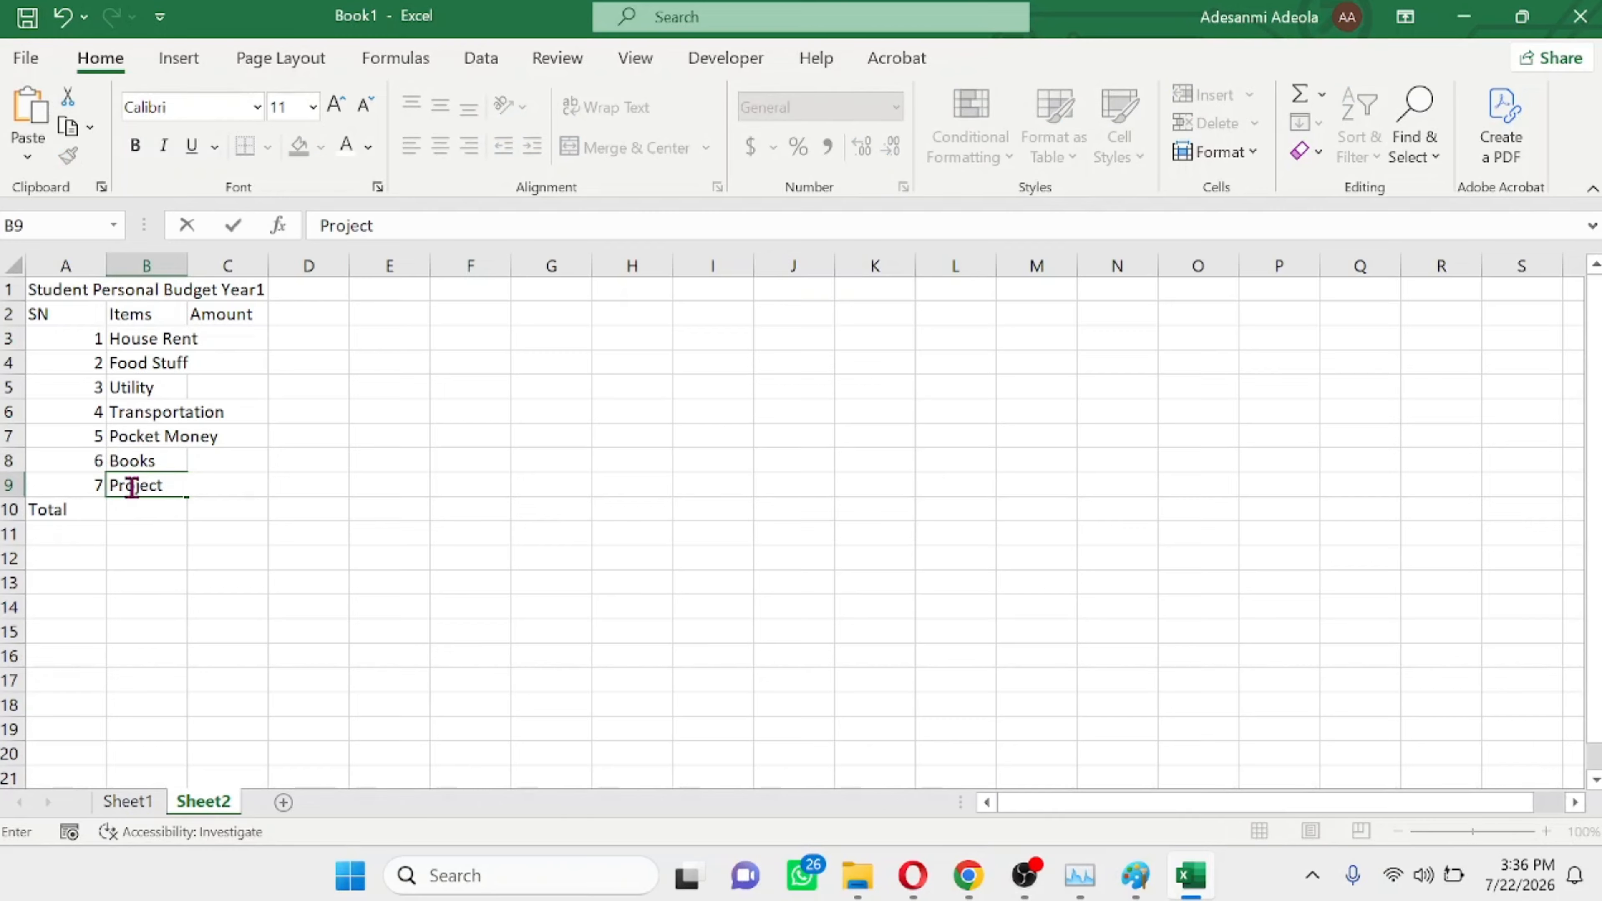
Widen column B to fit the item names and make the Amount column wider
click(101, 265)
drag(108, 267, 112, 303)
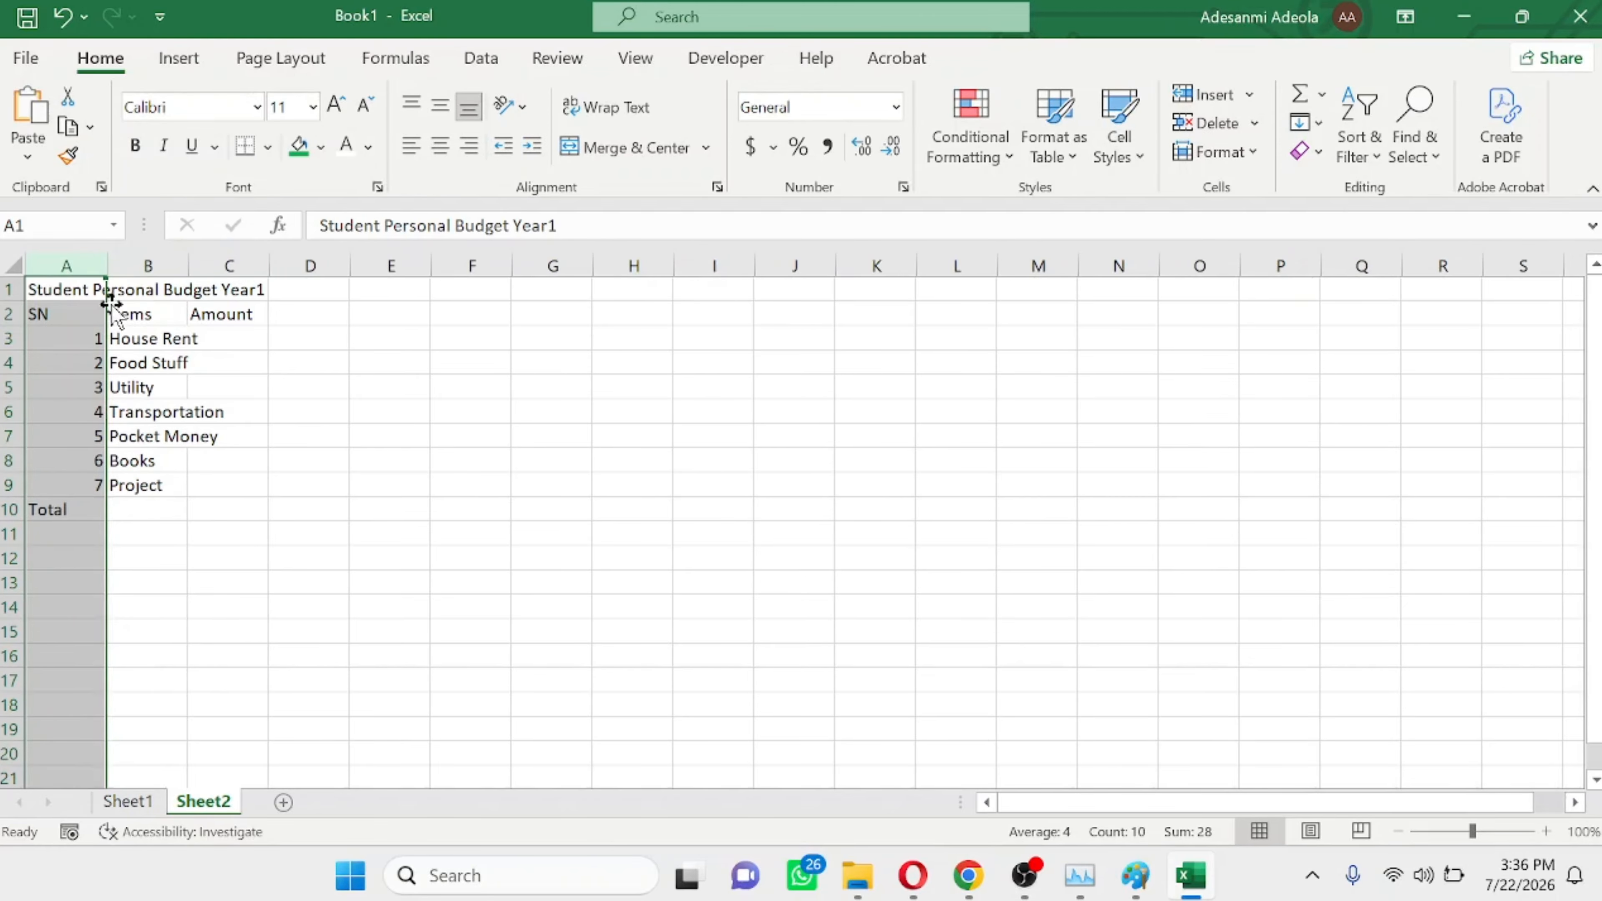
drag(189, 265, 255, 284)
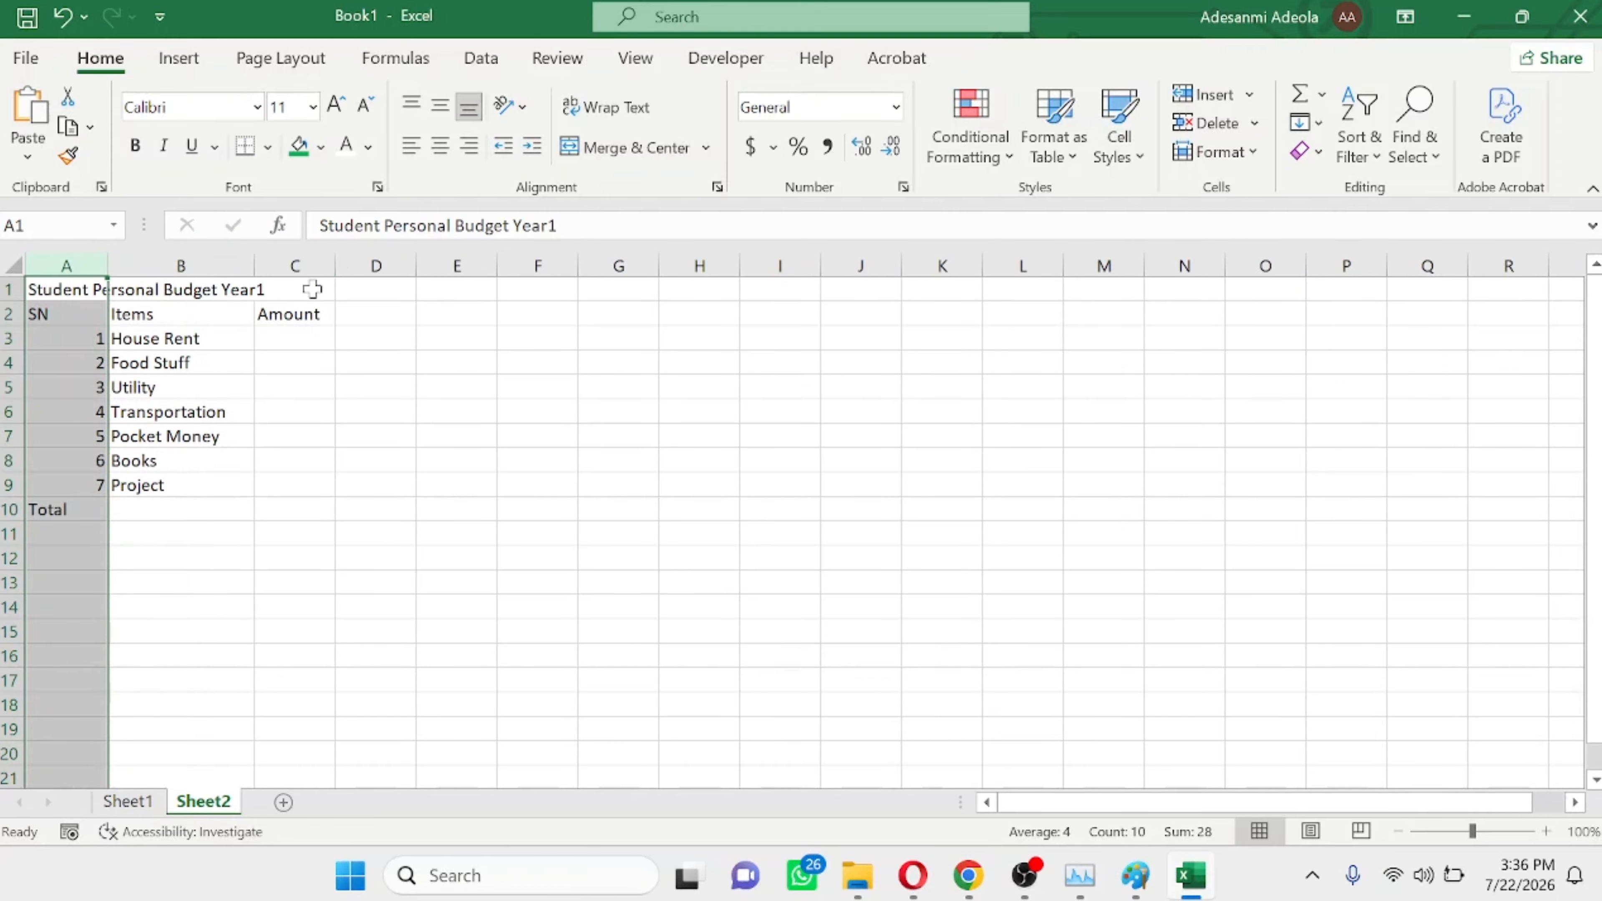
drag(336, 265, 390, 279)
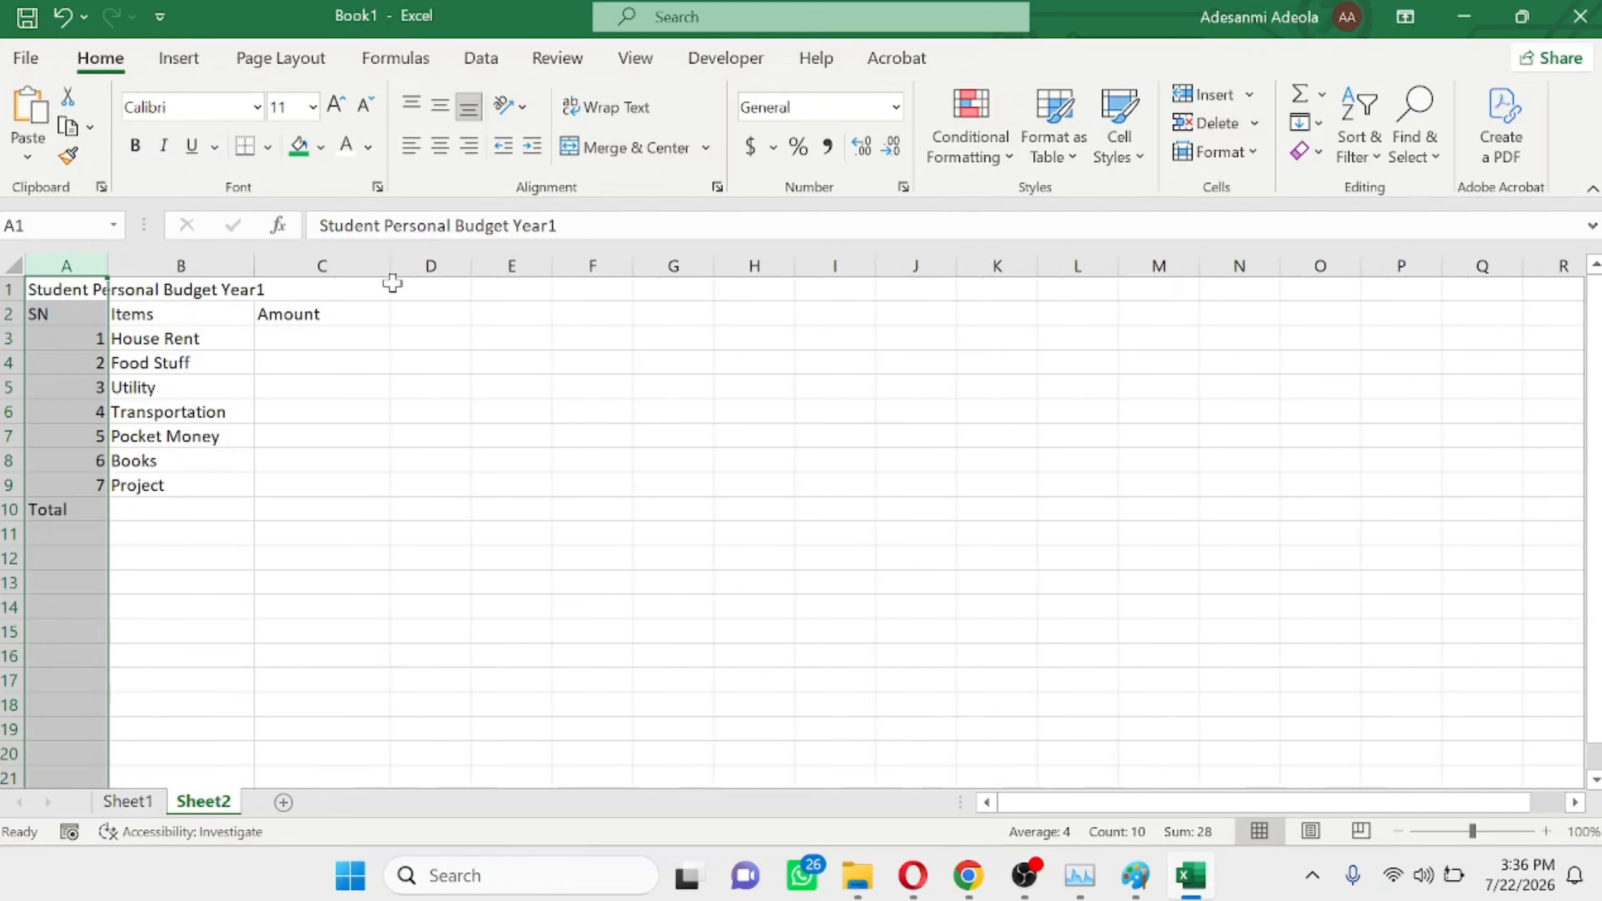
Merge and center the budget title across cells A1 to C1
click(65, 285)
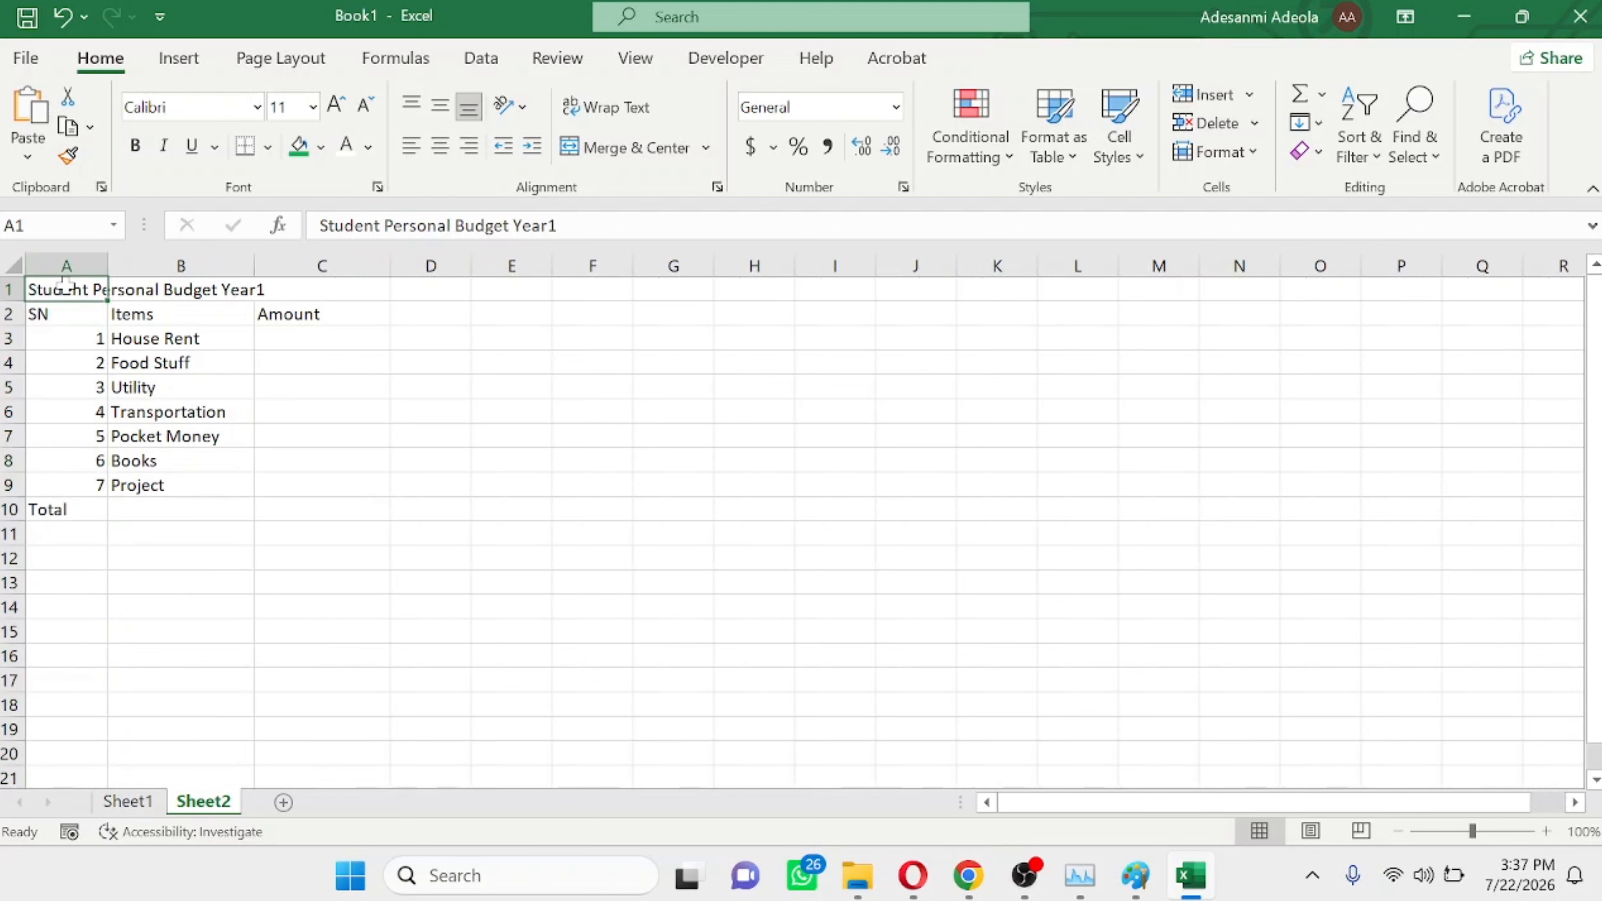
drag(65, 286, 290, 286)
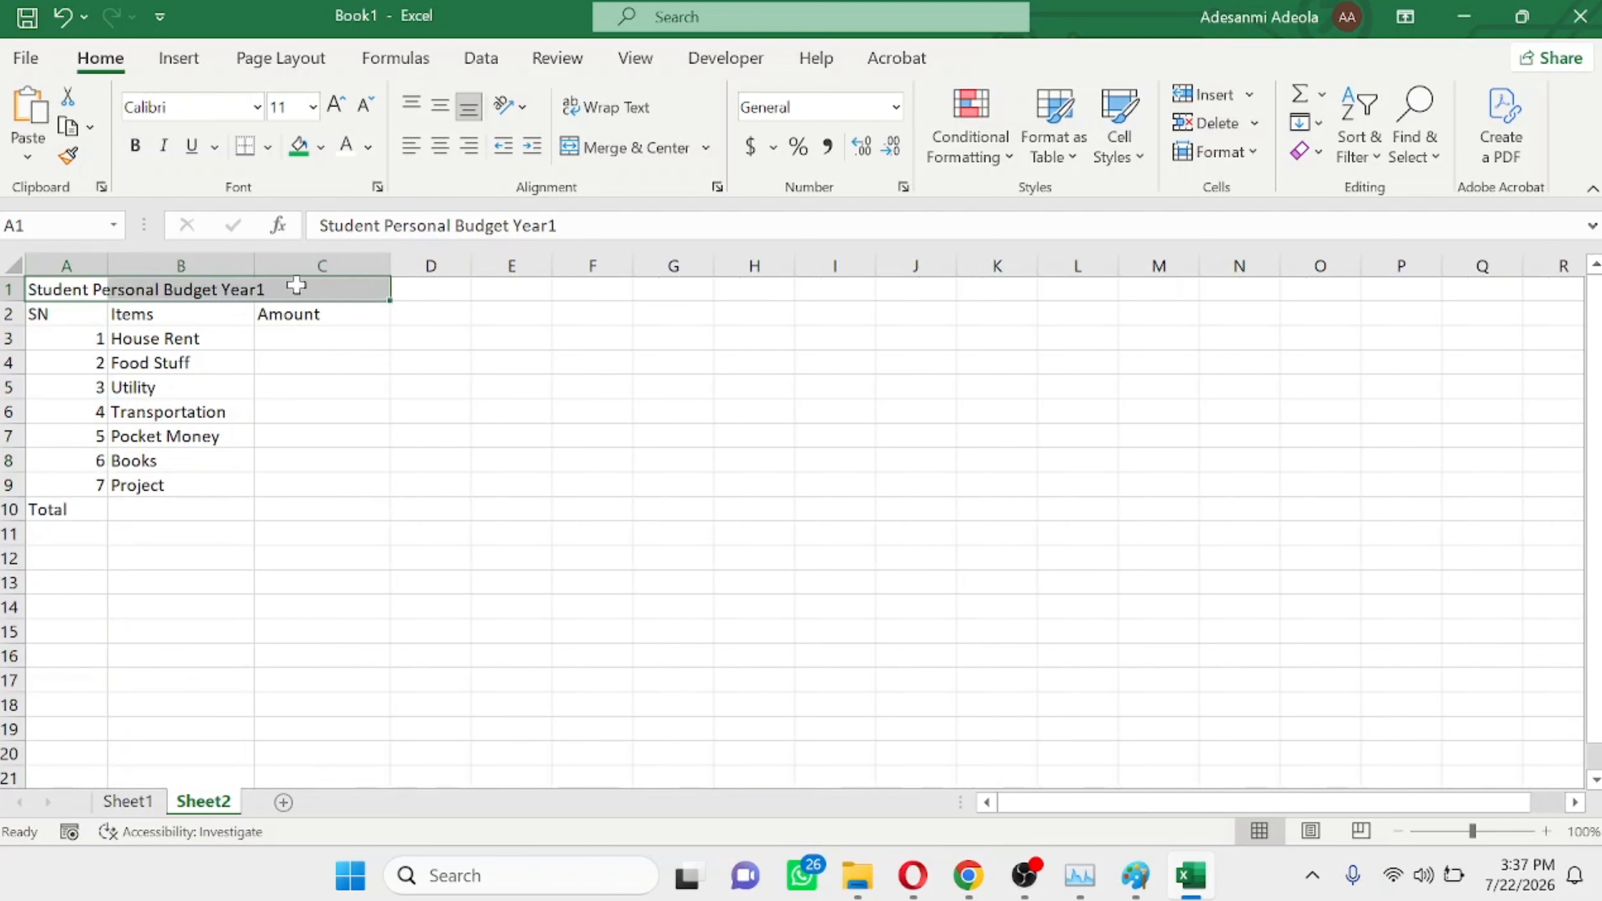
click(574, 150)
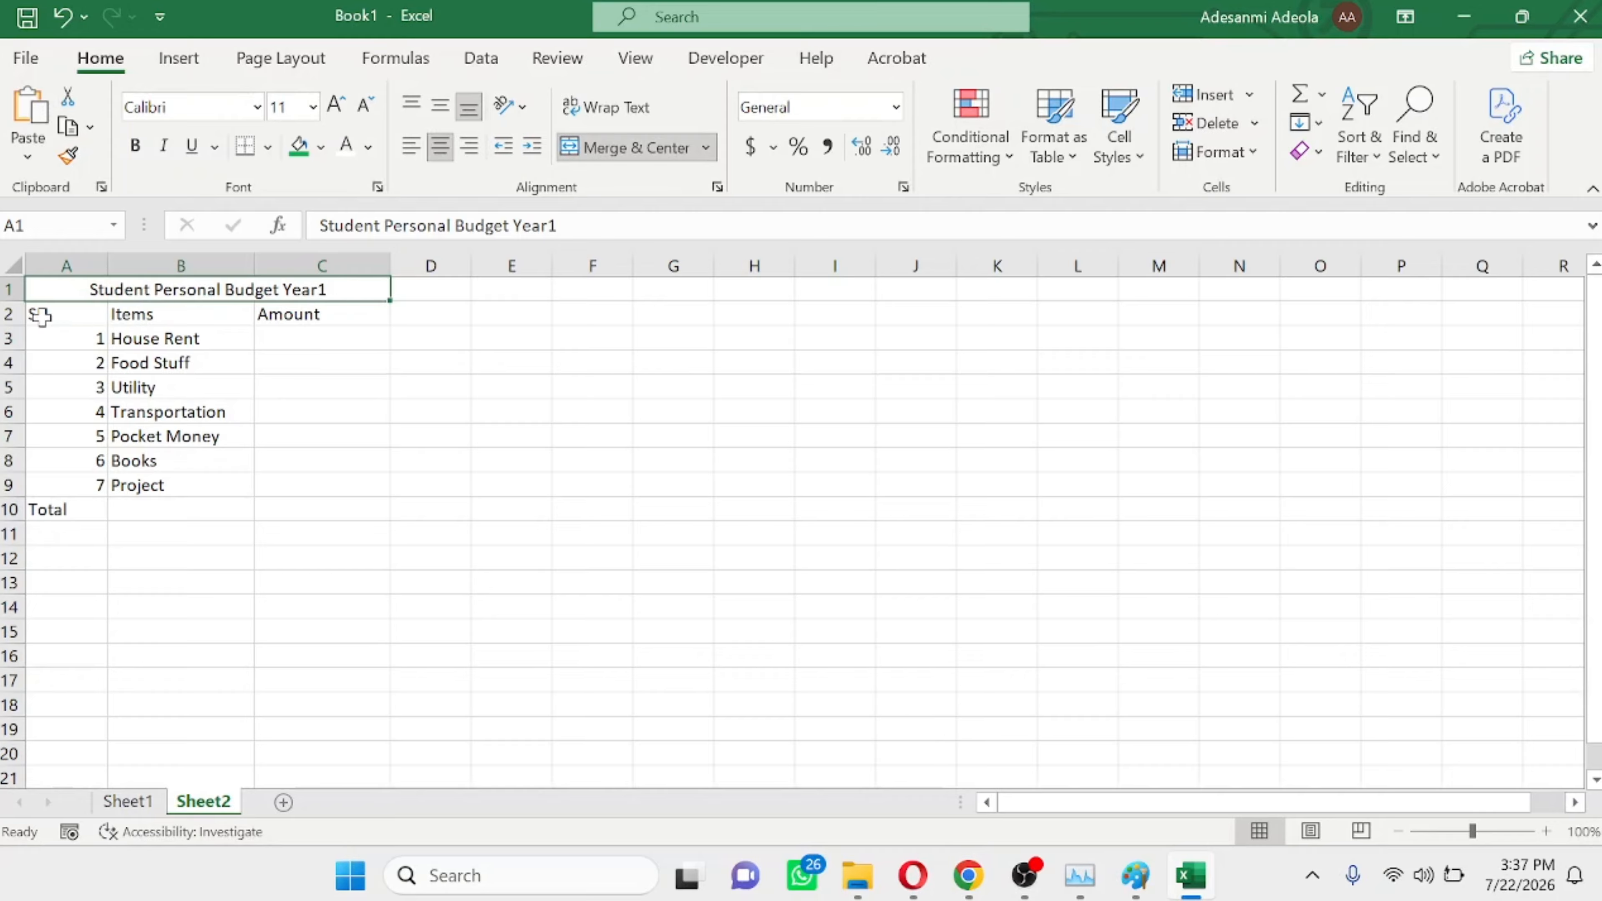
Set the font of the title and the column headings in rows 1 and 2 to Arial Black
drag(38, 317, 313, 290)
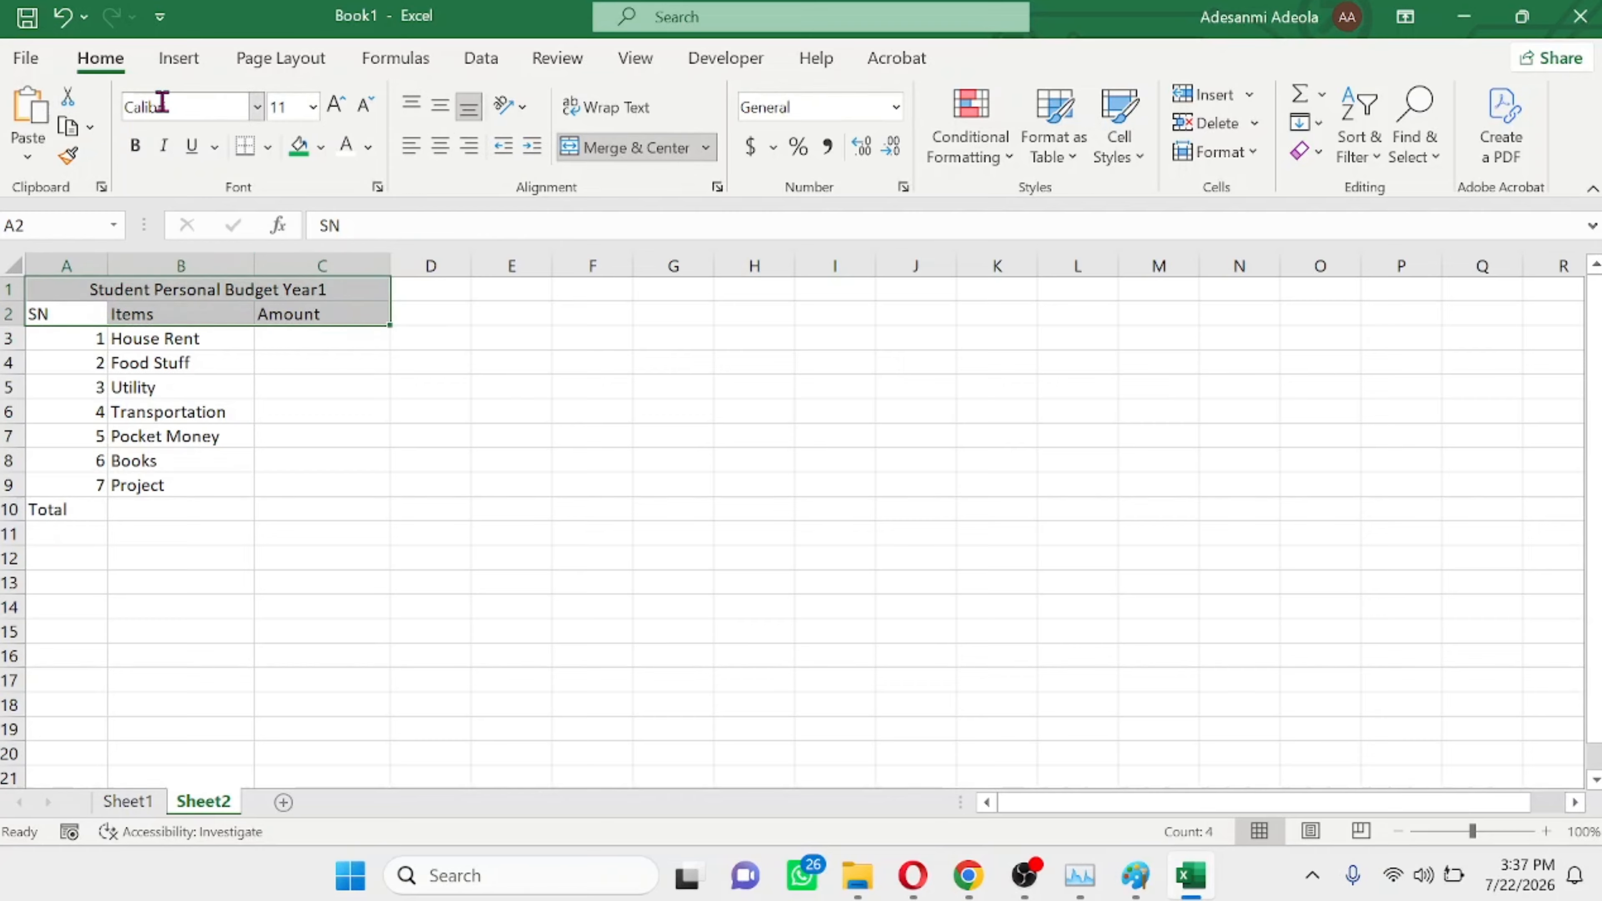
click(177, 107)
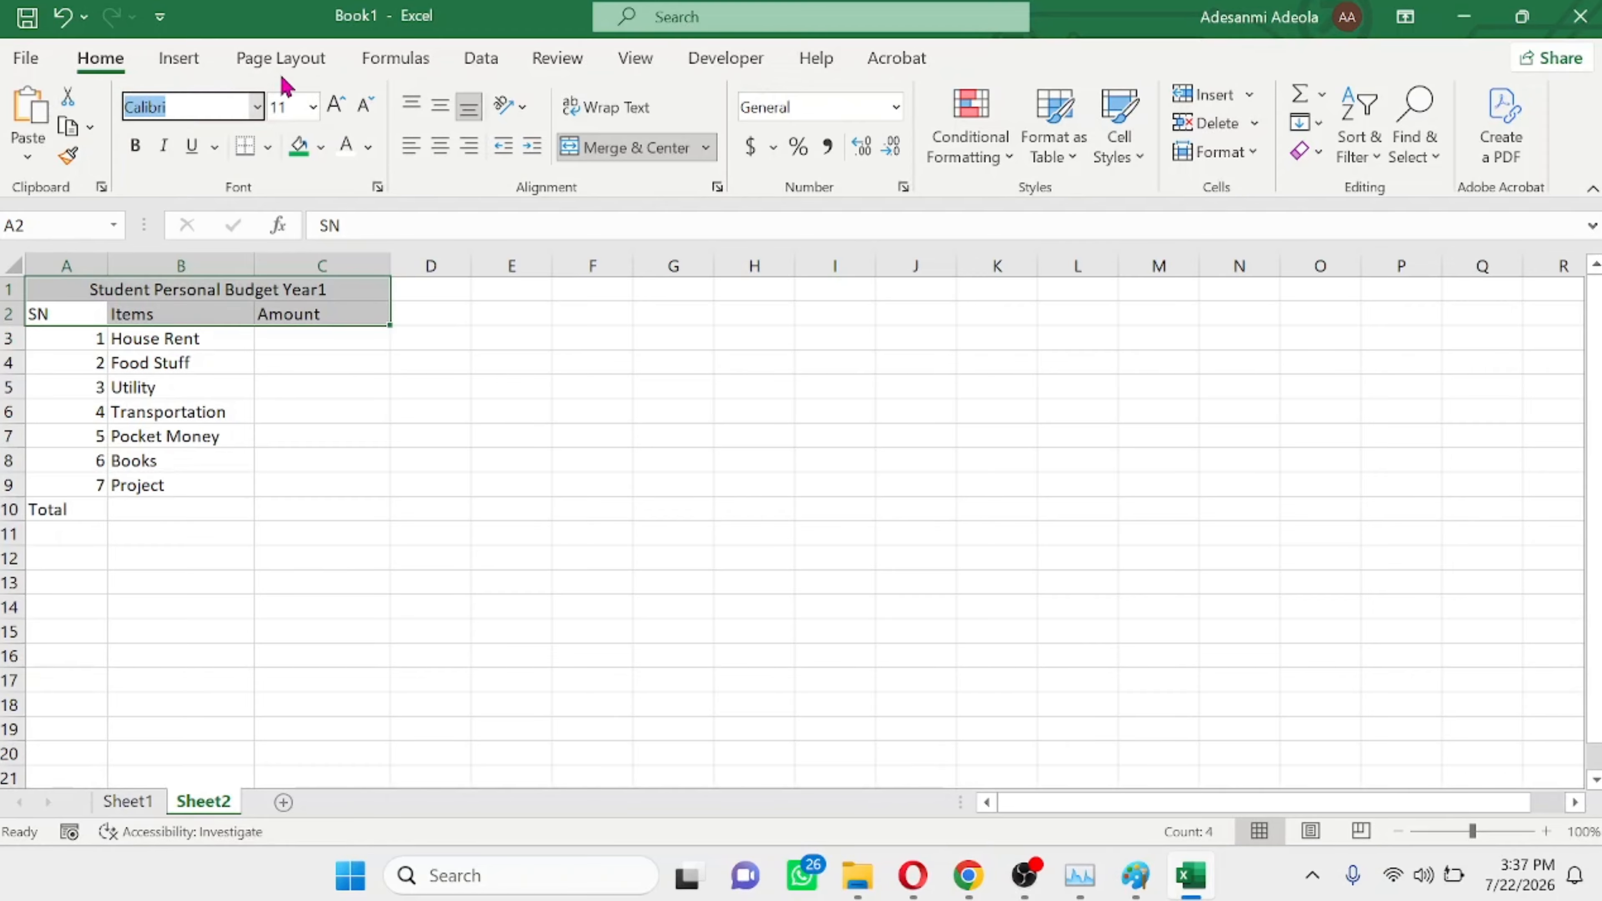
click(255, 108)
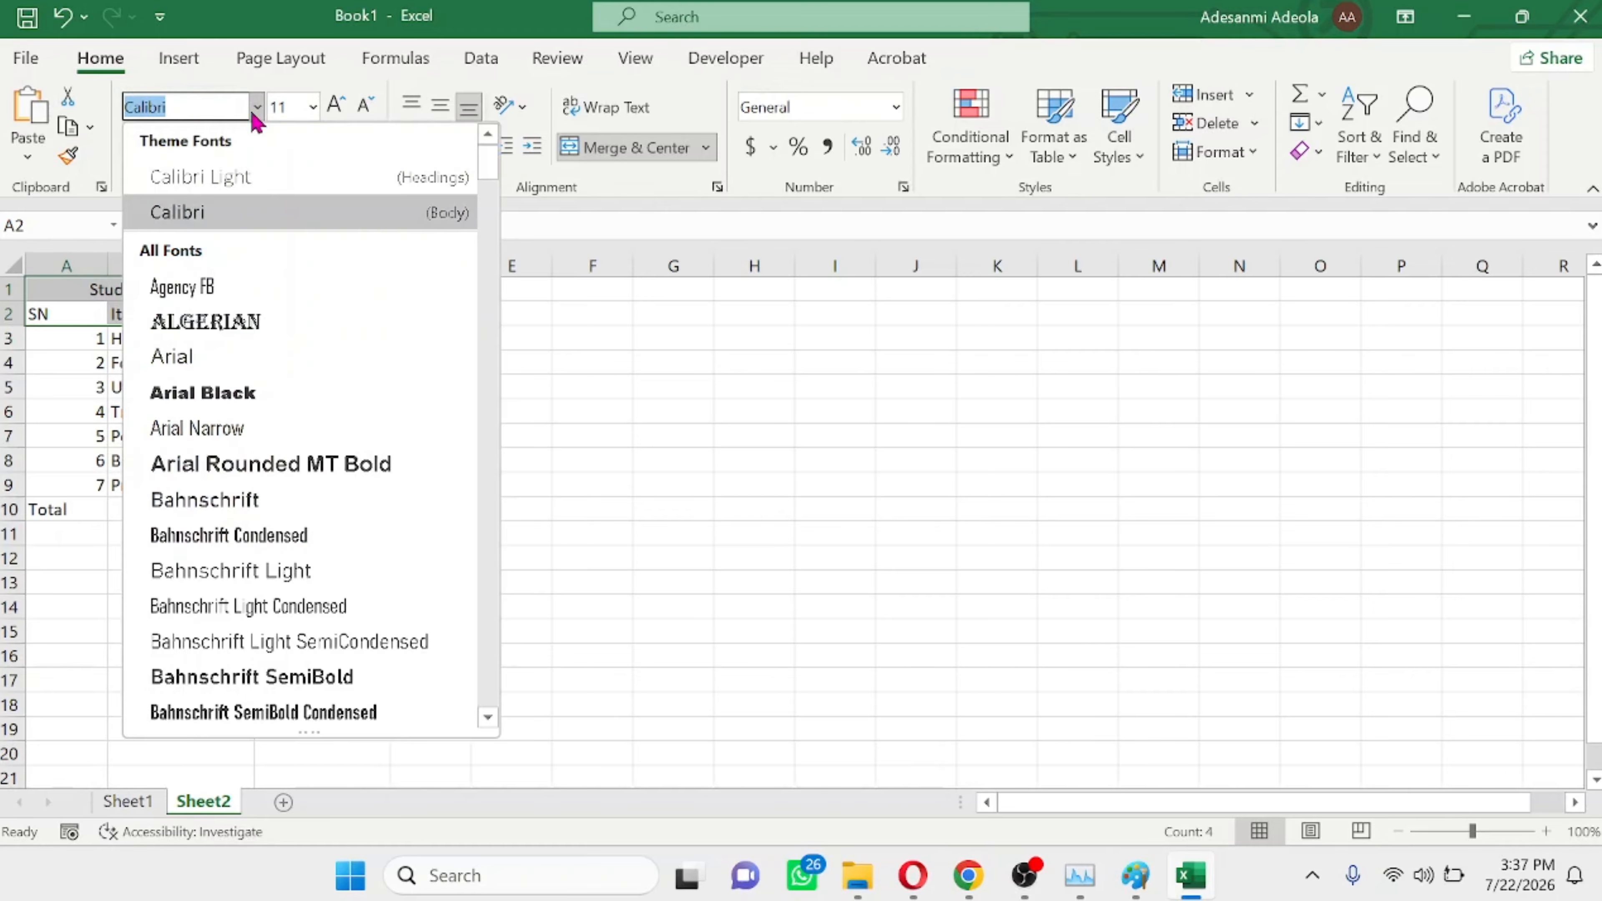
click(215, 394)
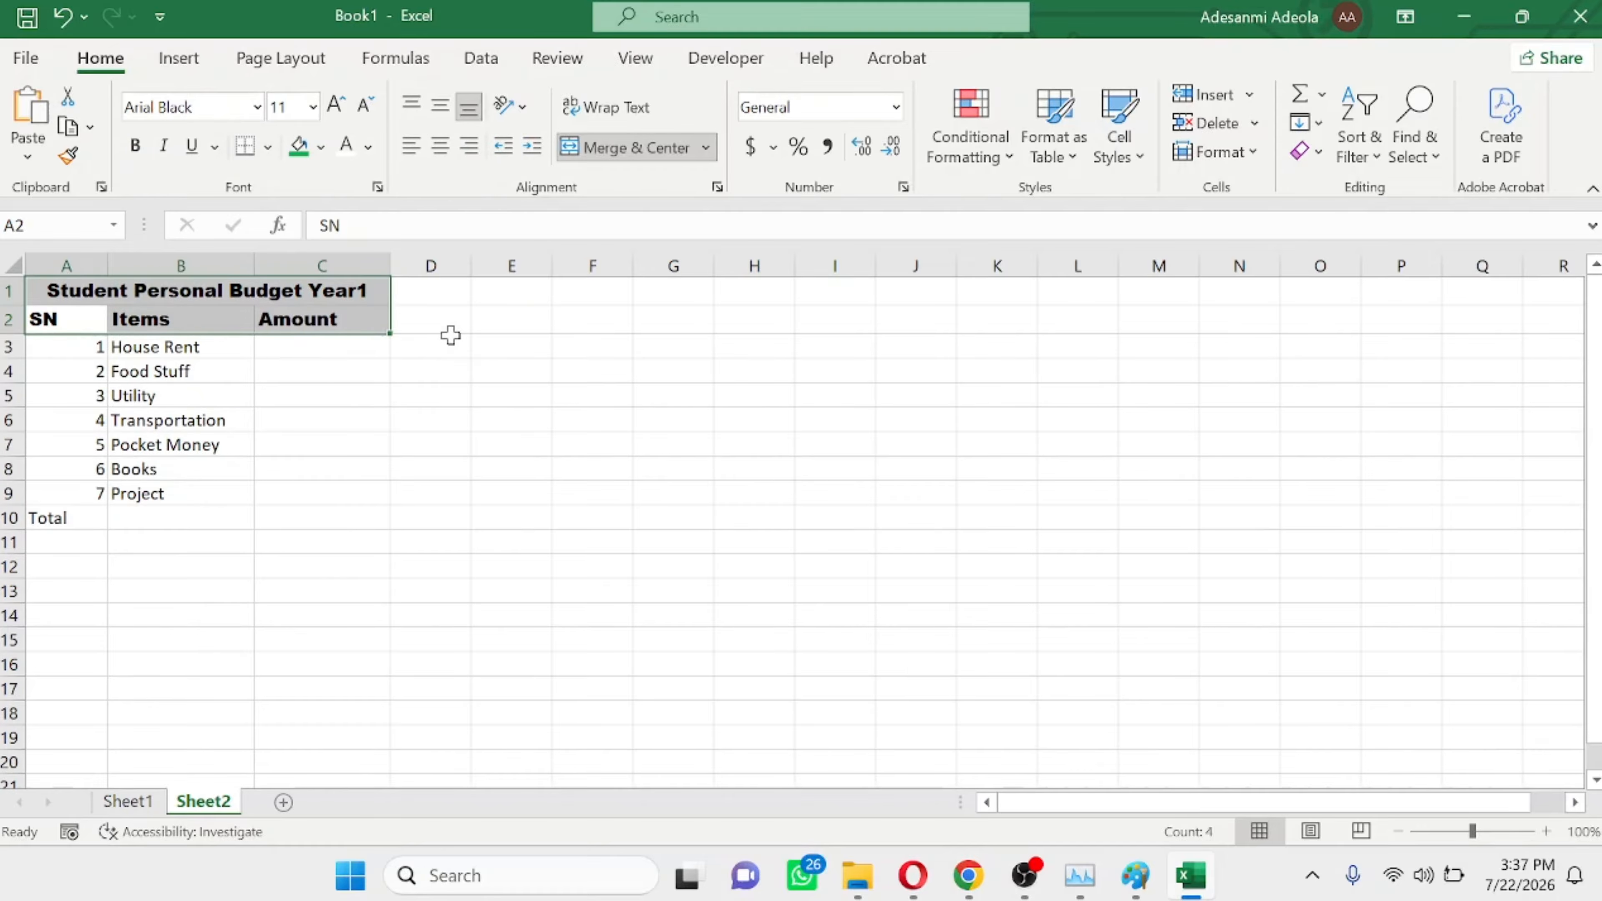
click(450, 312)
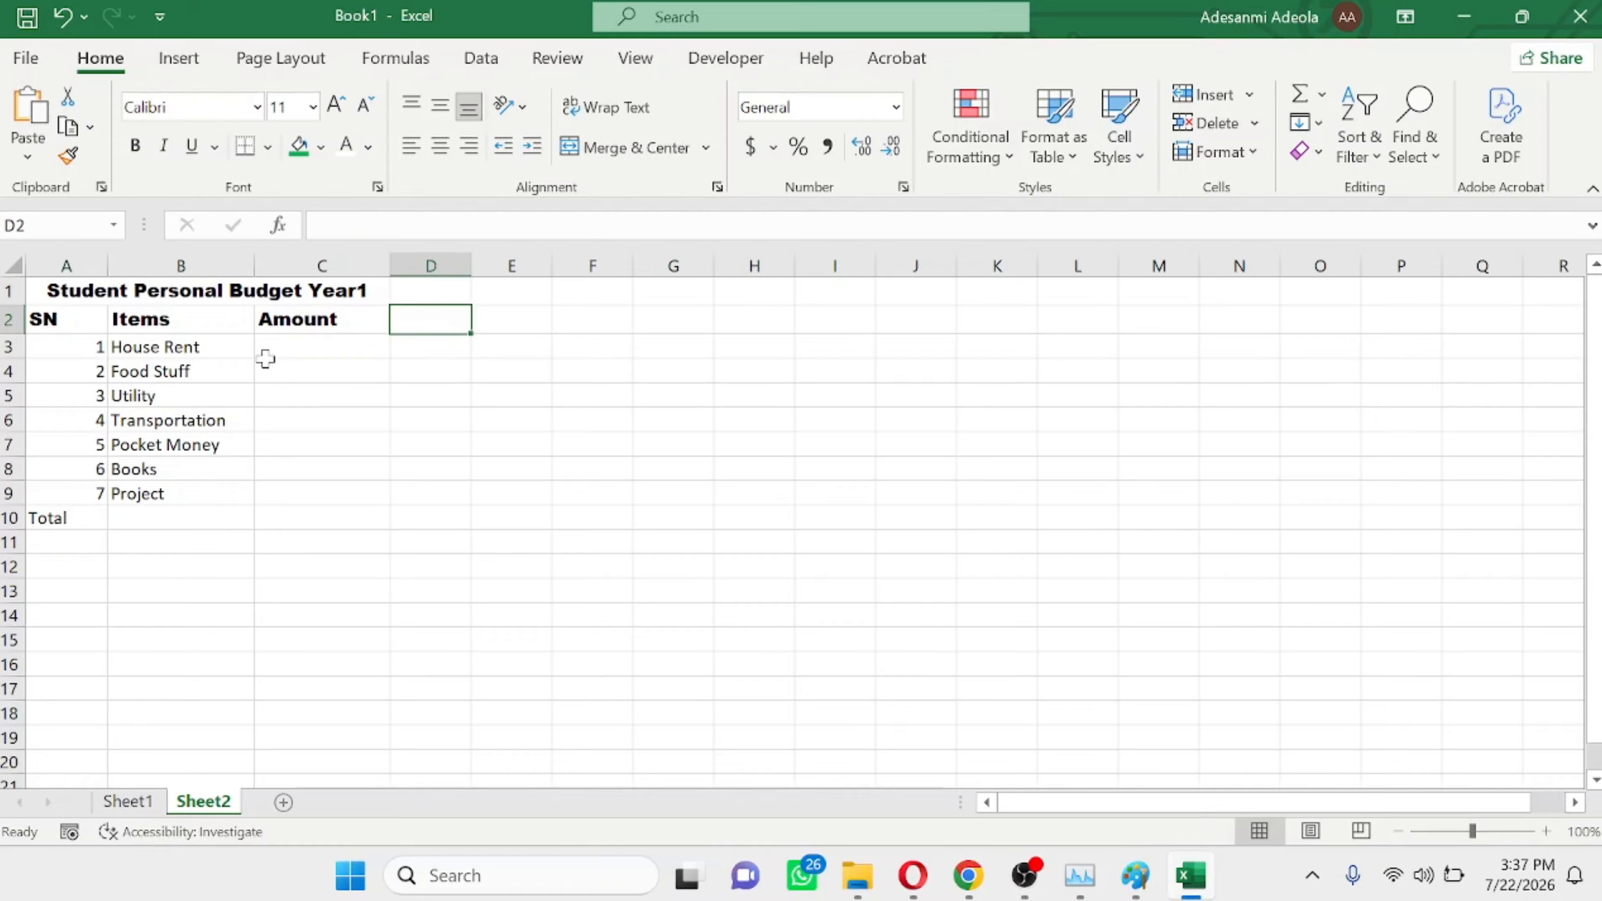
Apply the Currency number format to the Amount cells C3 through C10
click(268, 345)
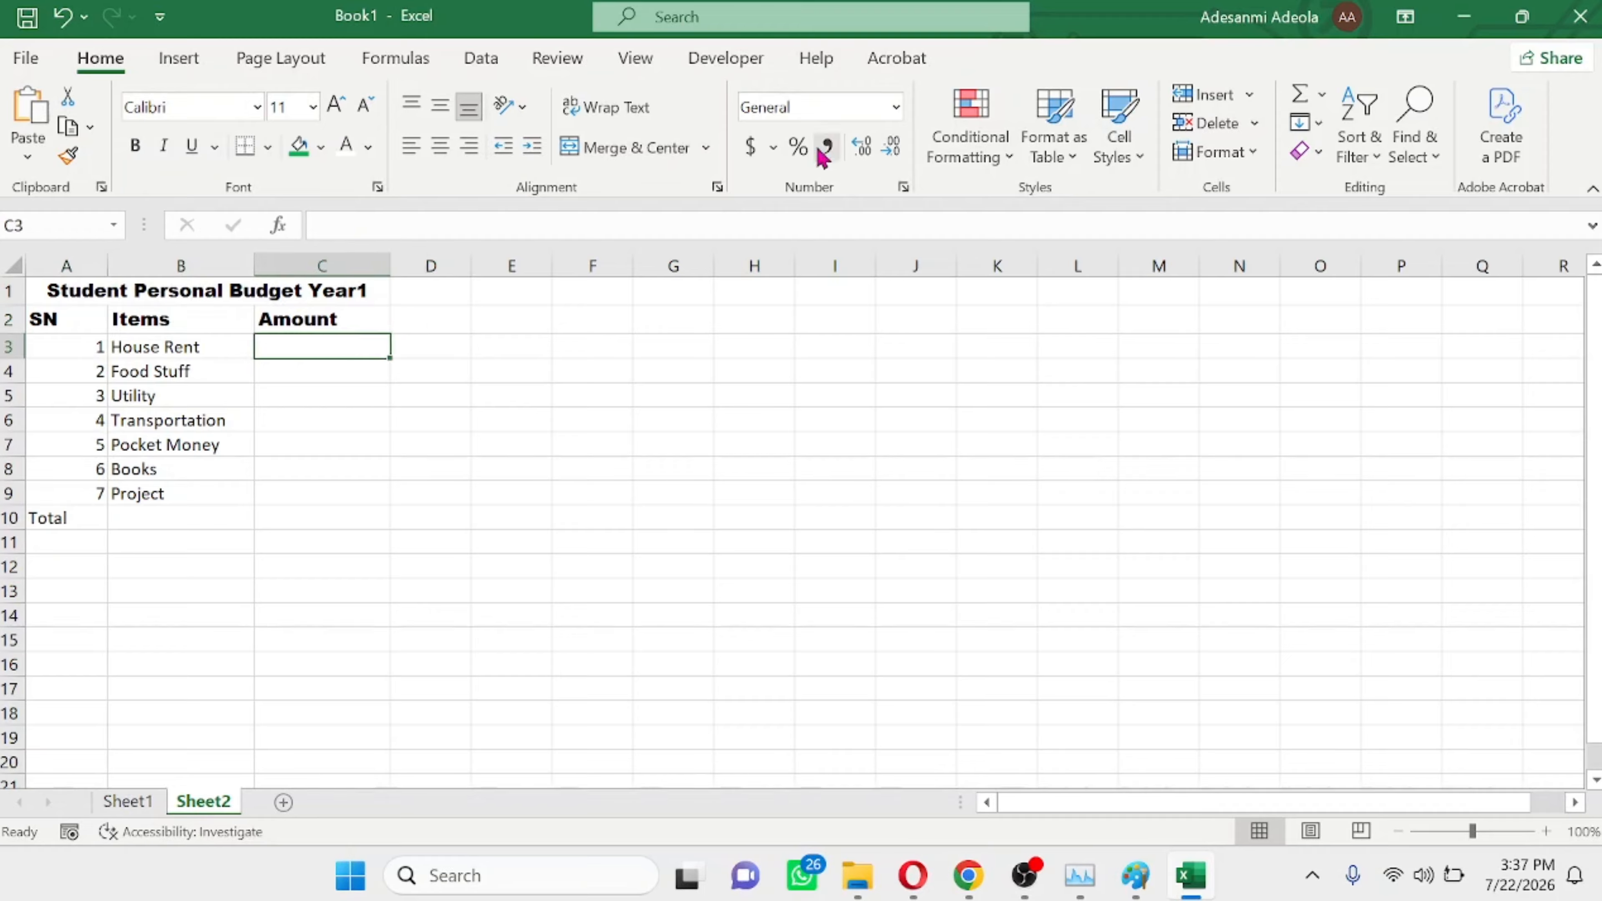
click(896, 108)
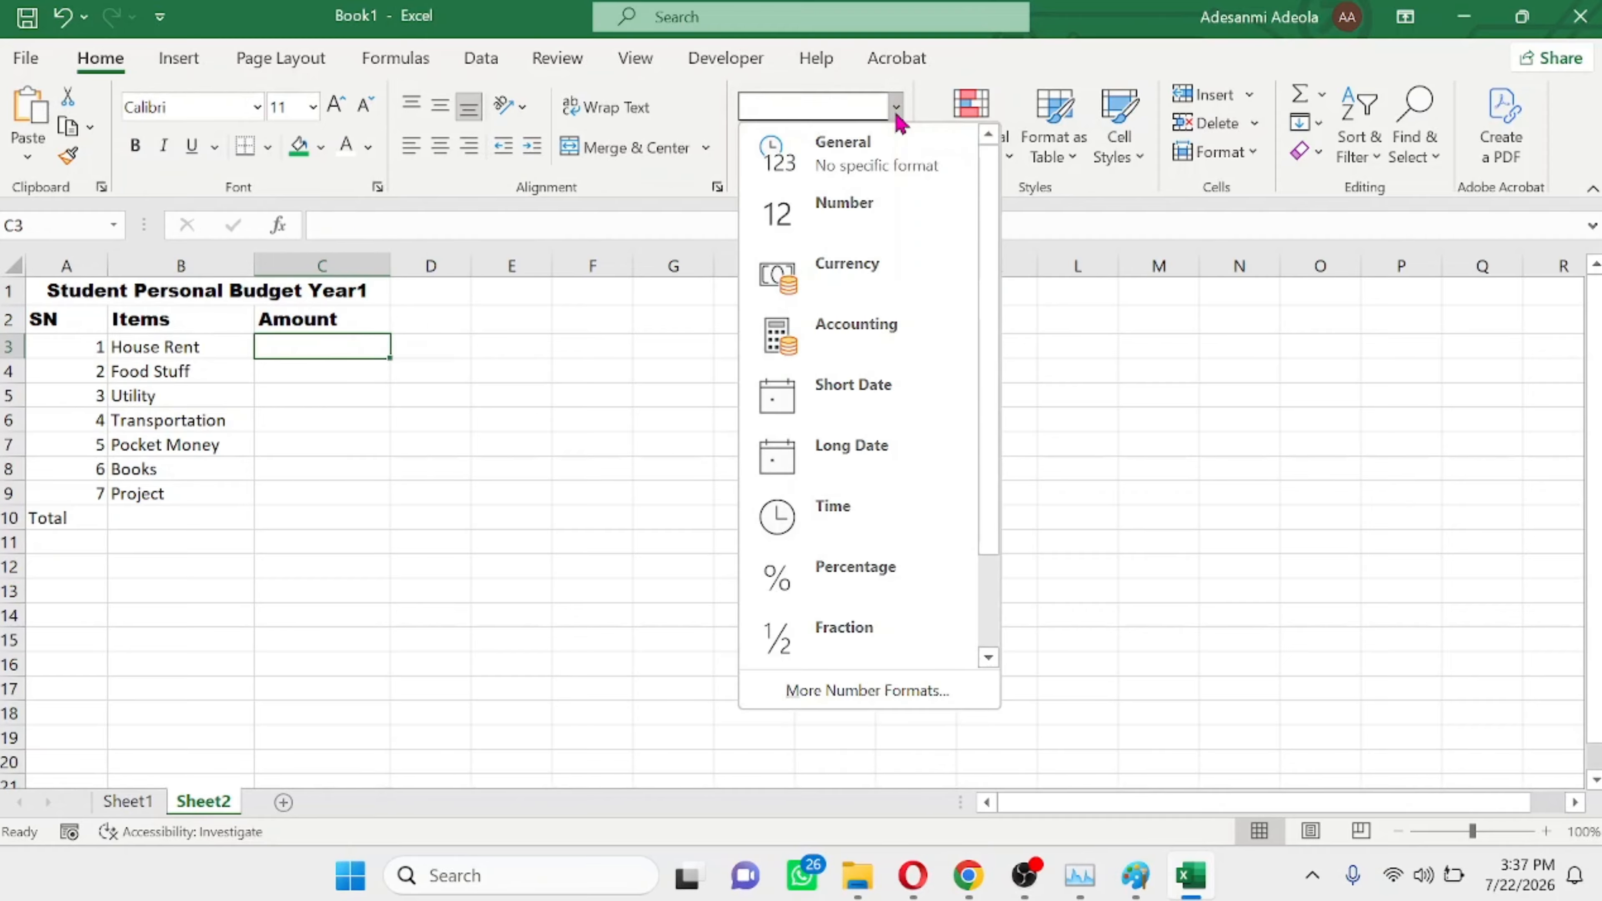
click(864, 275)
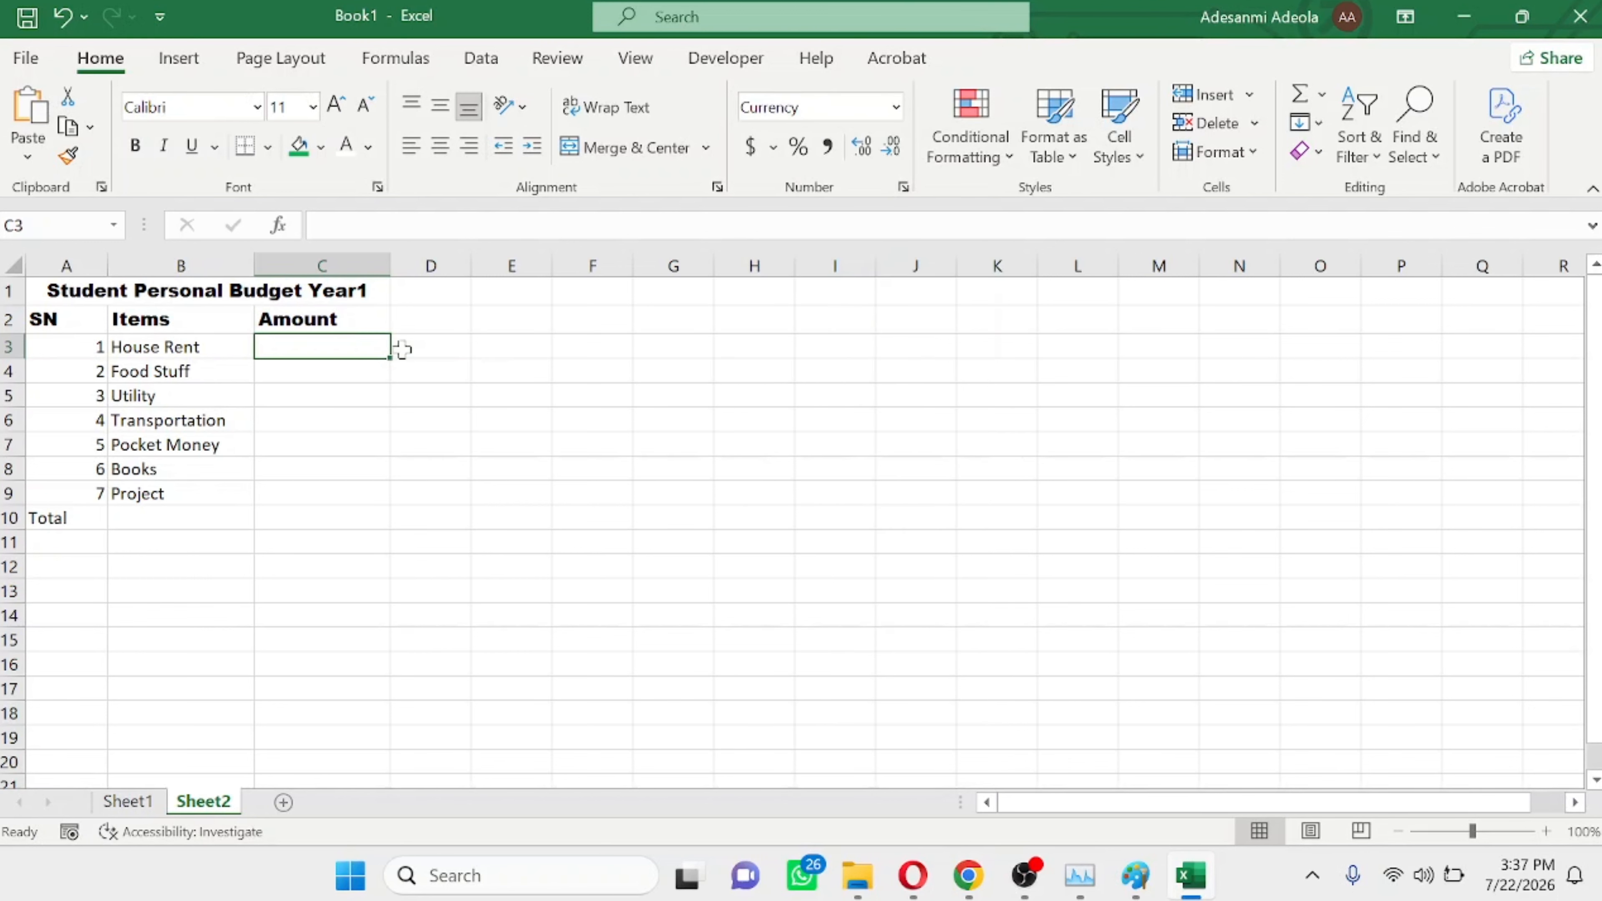
drag(388, 356, 391, 518)
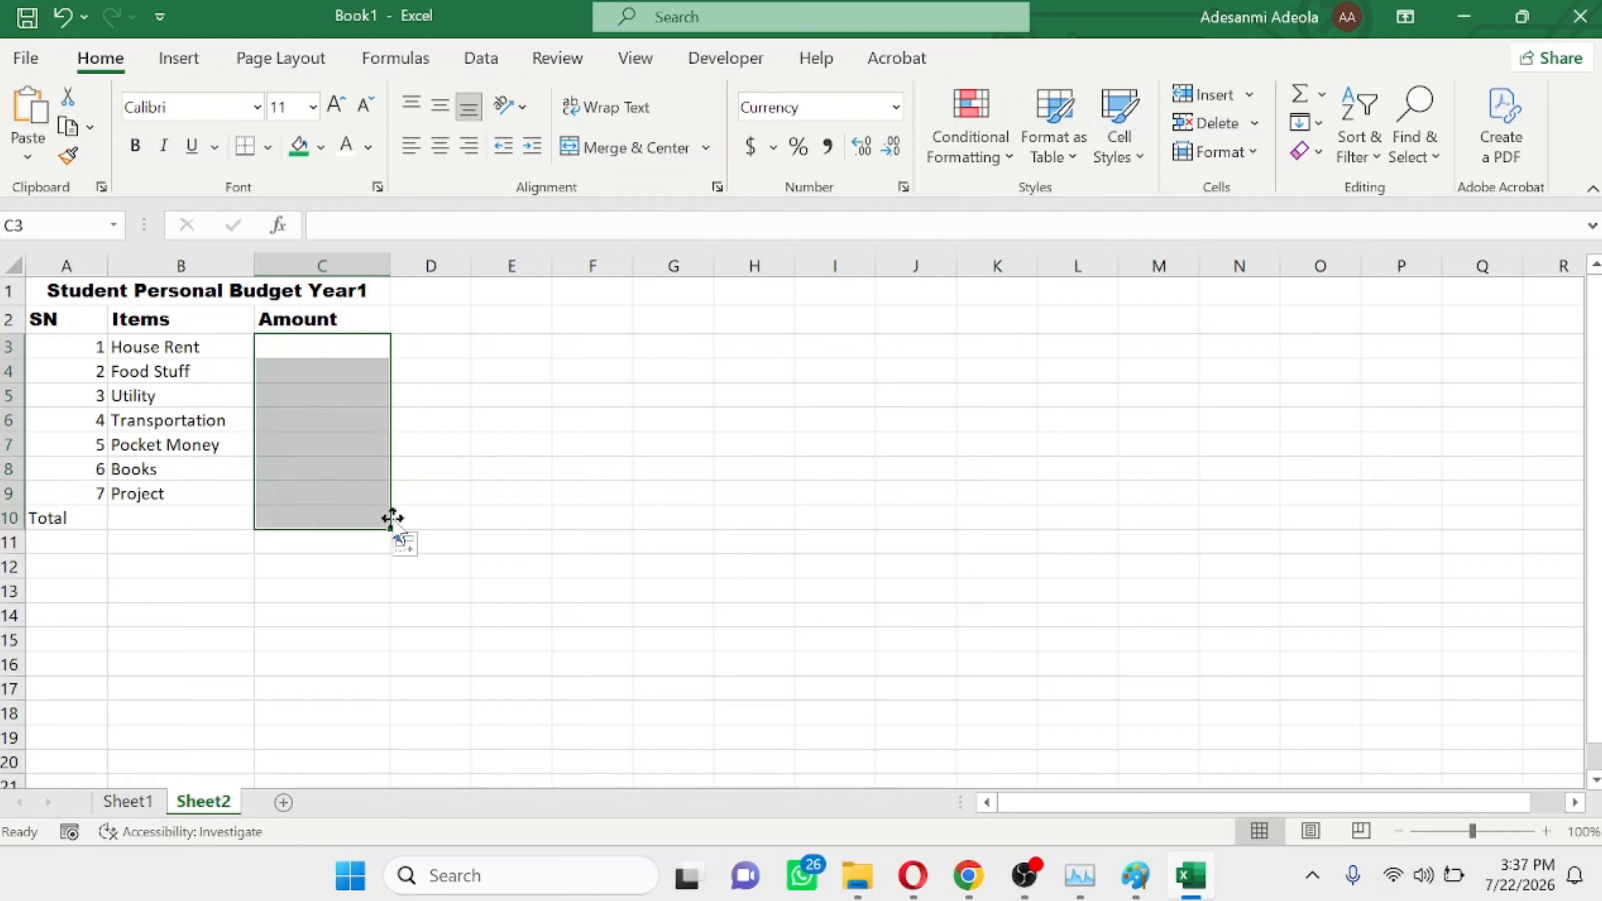
Enter the amounts 200, 250, 50, 120, 80, 120 and 60 in cells C3 to C9, from House Rent to Project
click(309, 347)
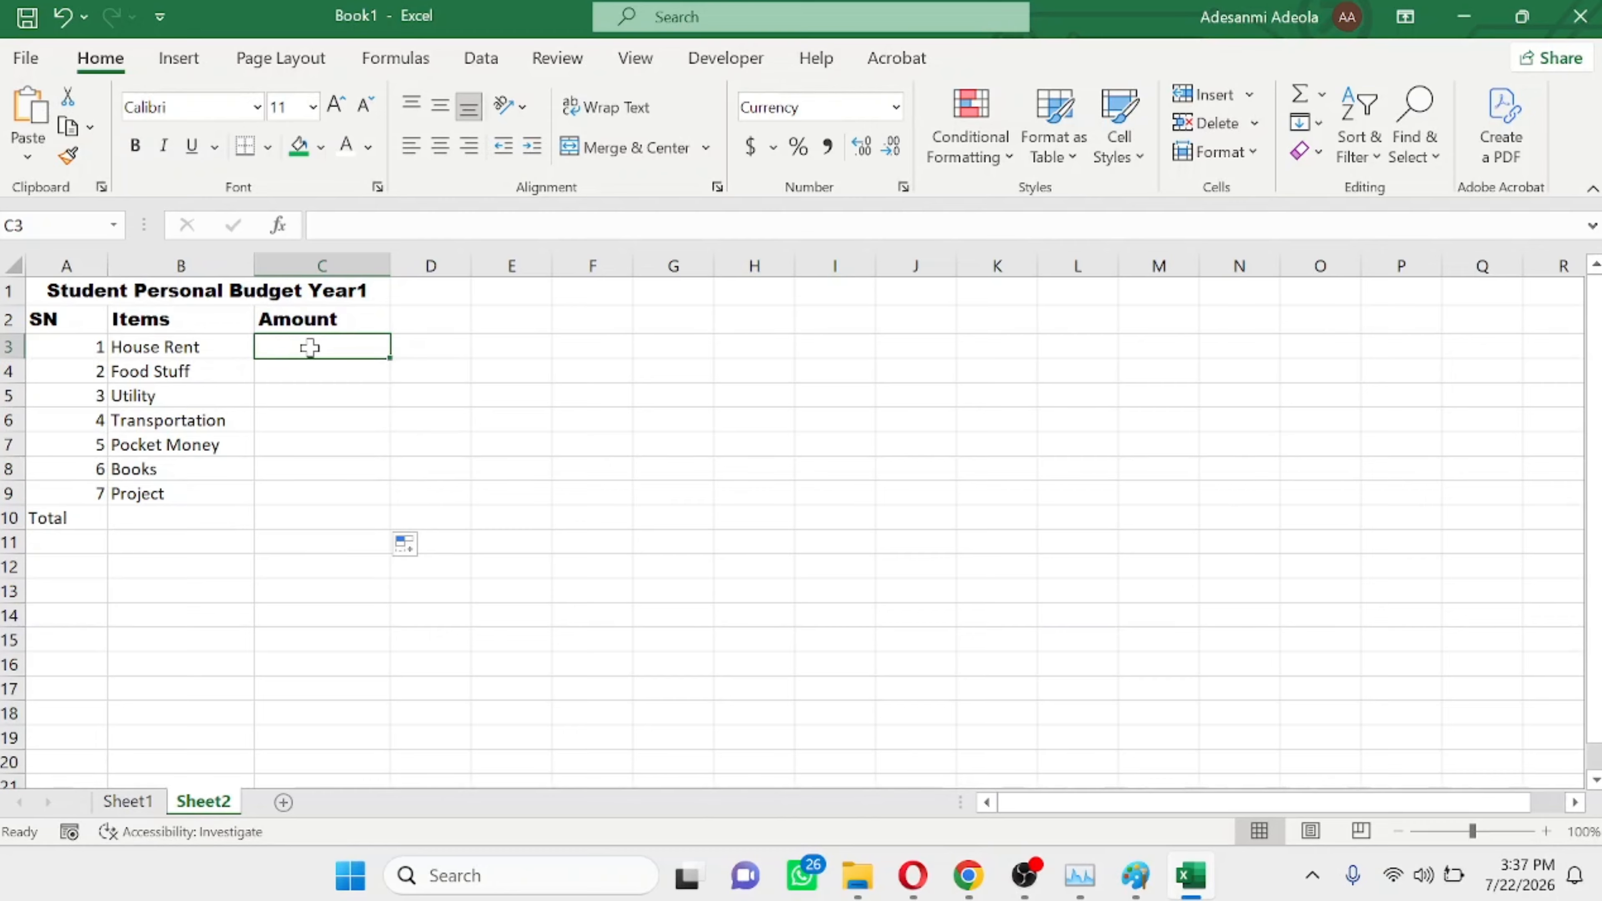
text(200)
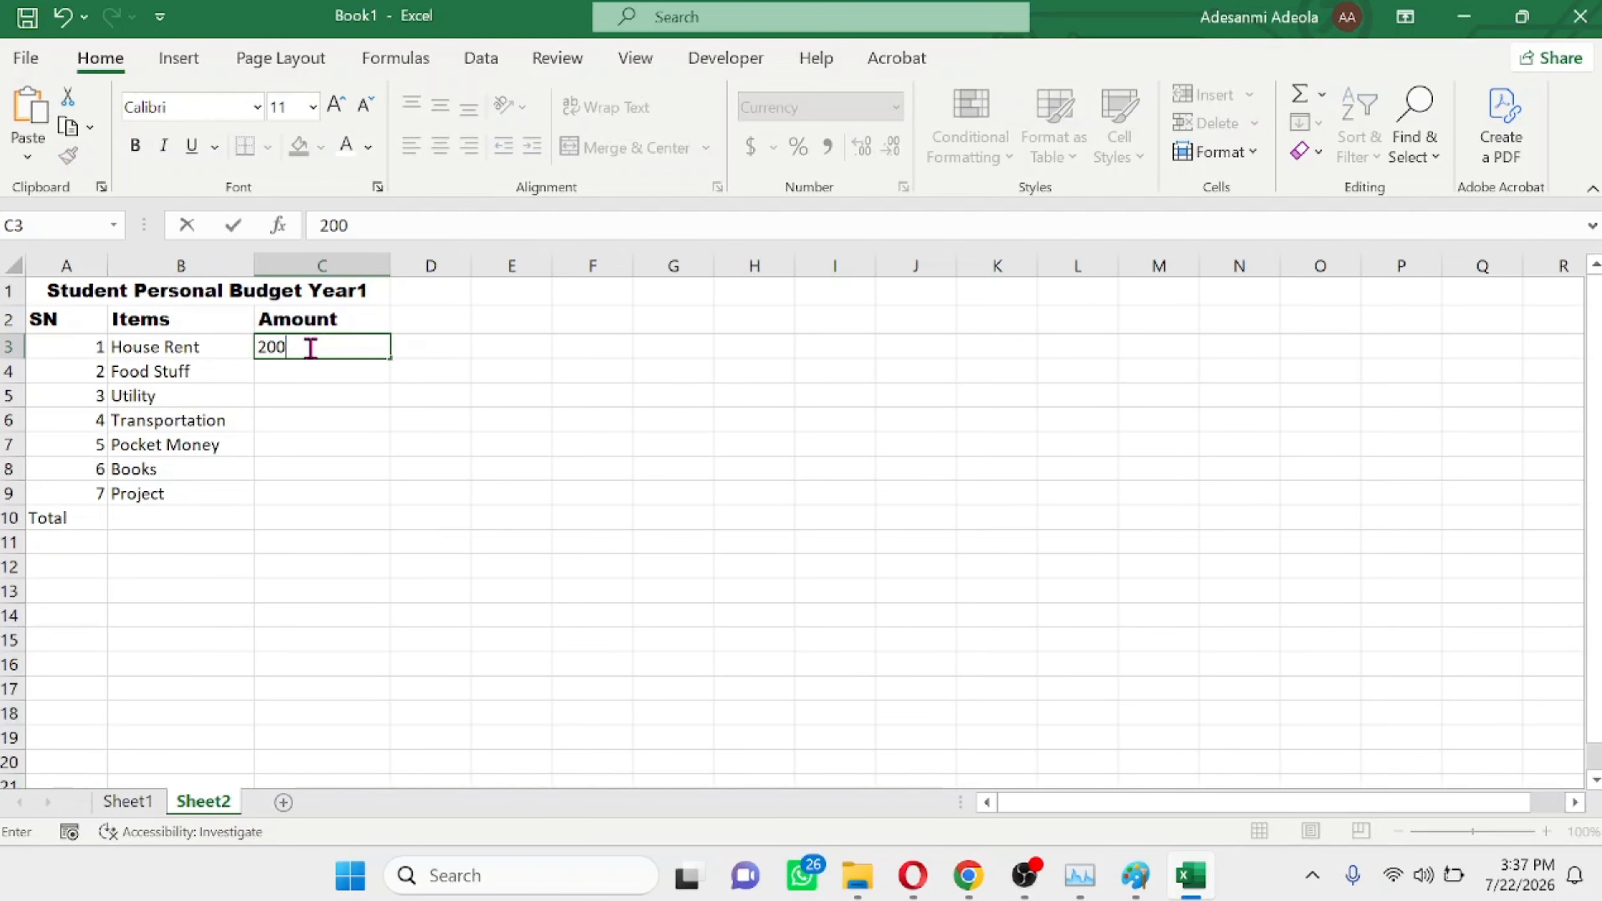
key(Return)
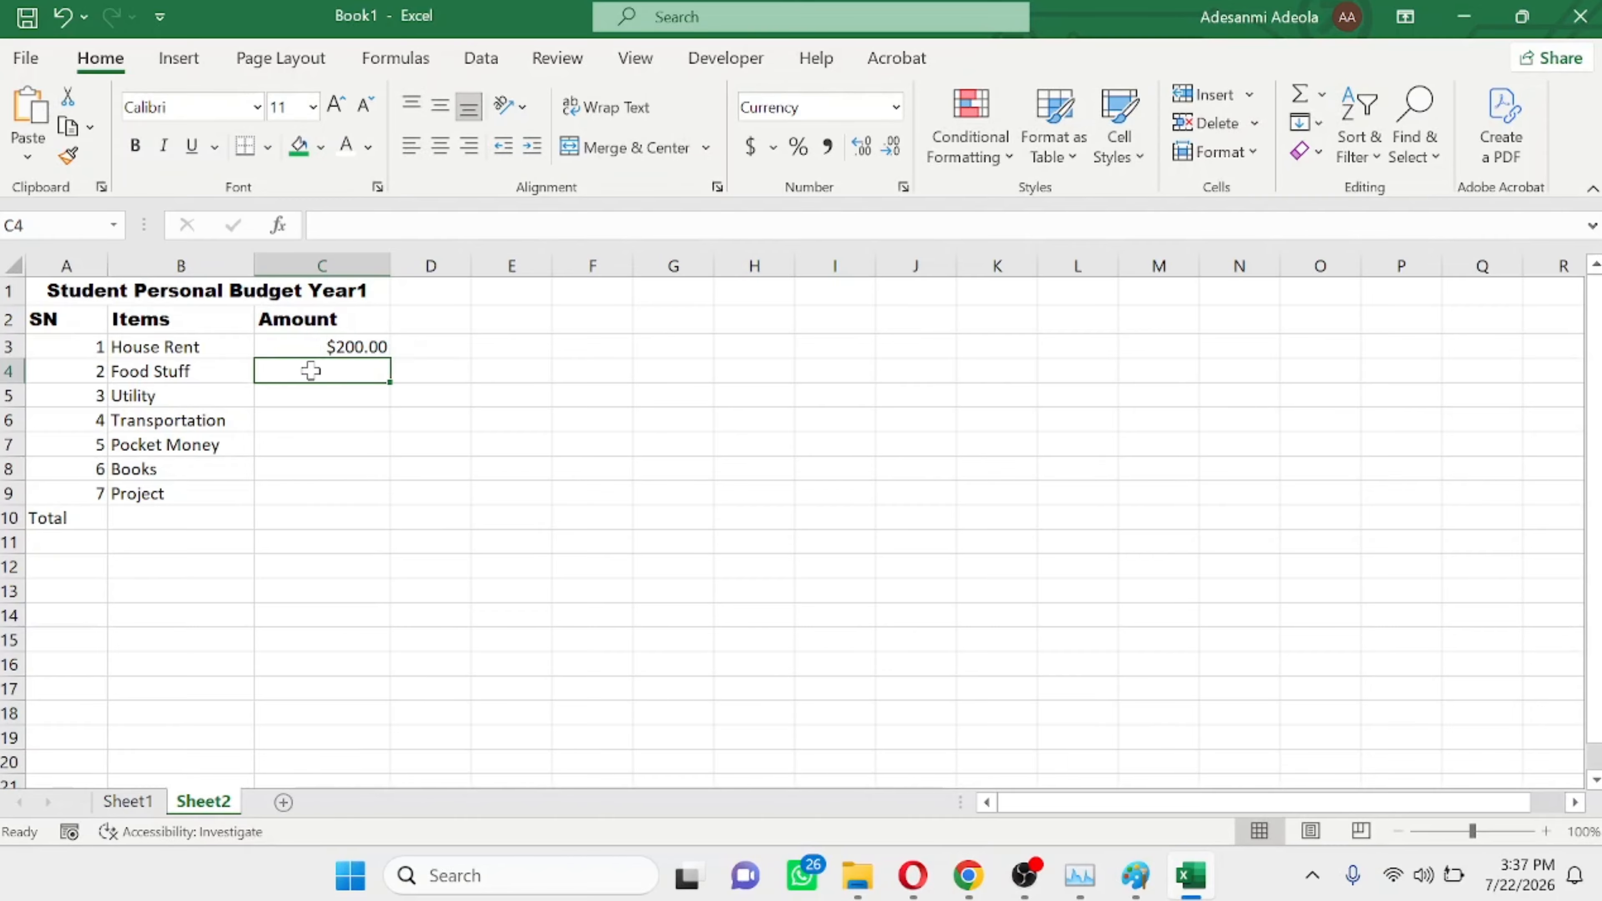
text(250)
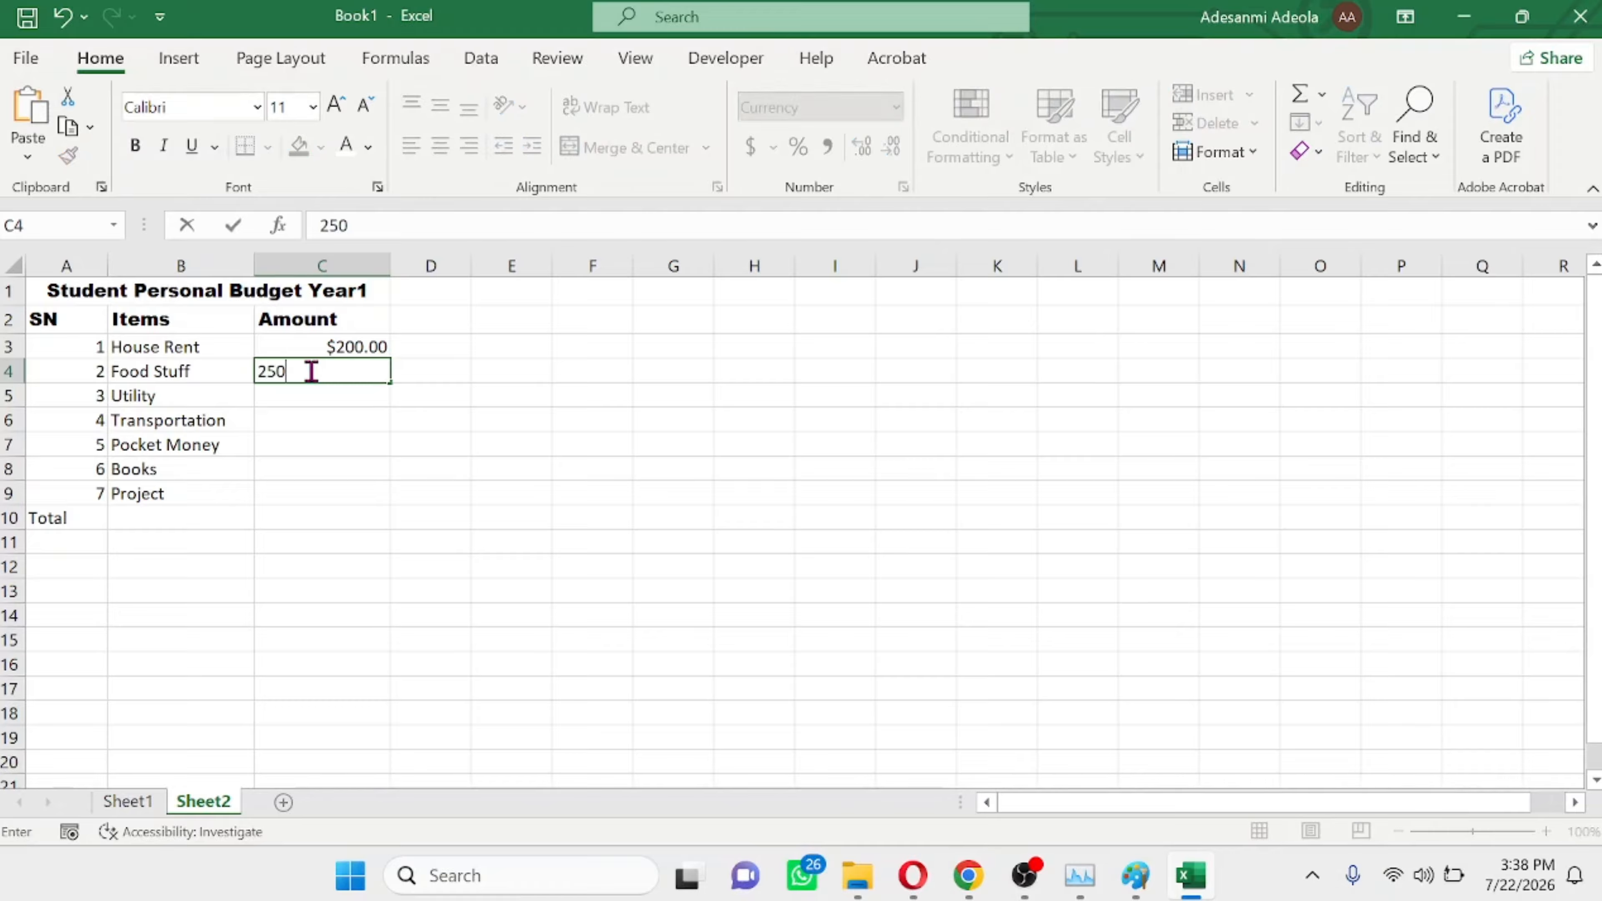
key(Return)
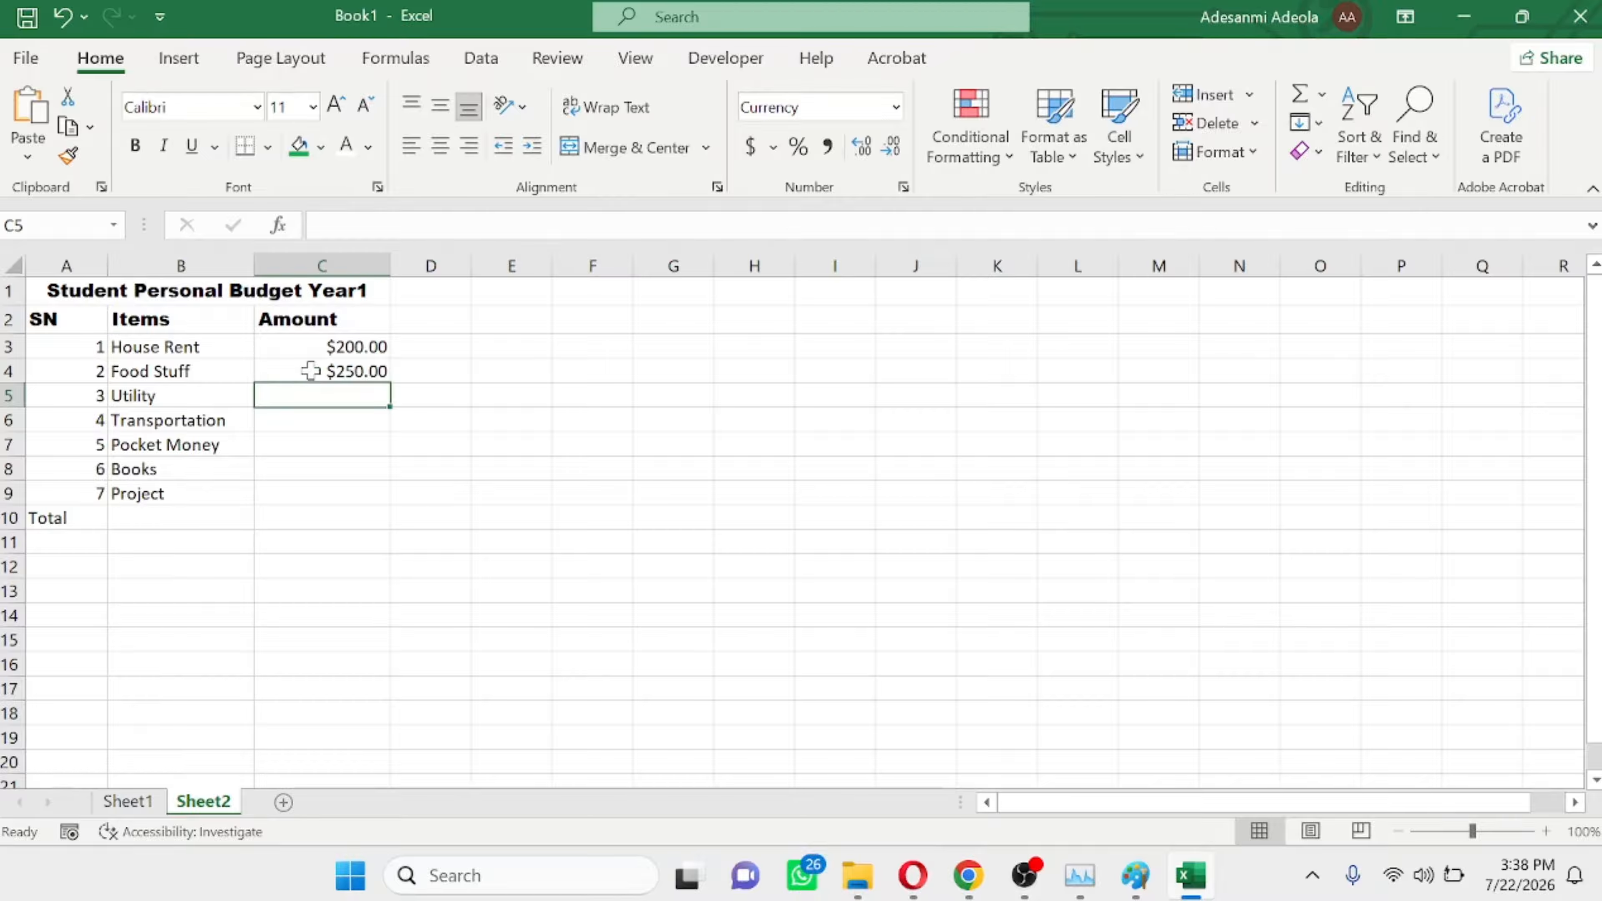
text(50)
key(Return)
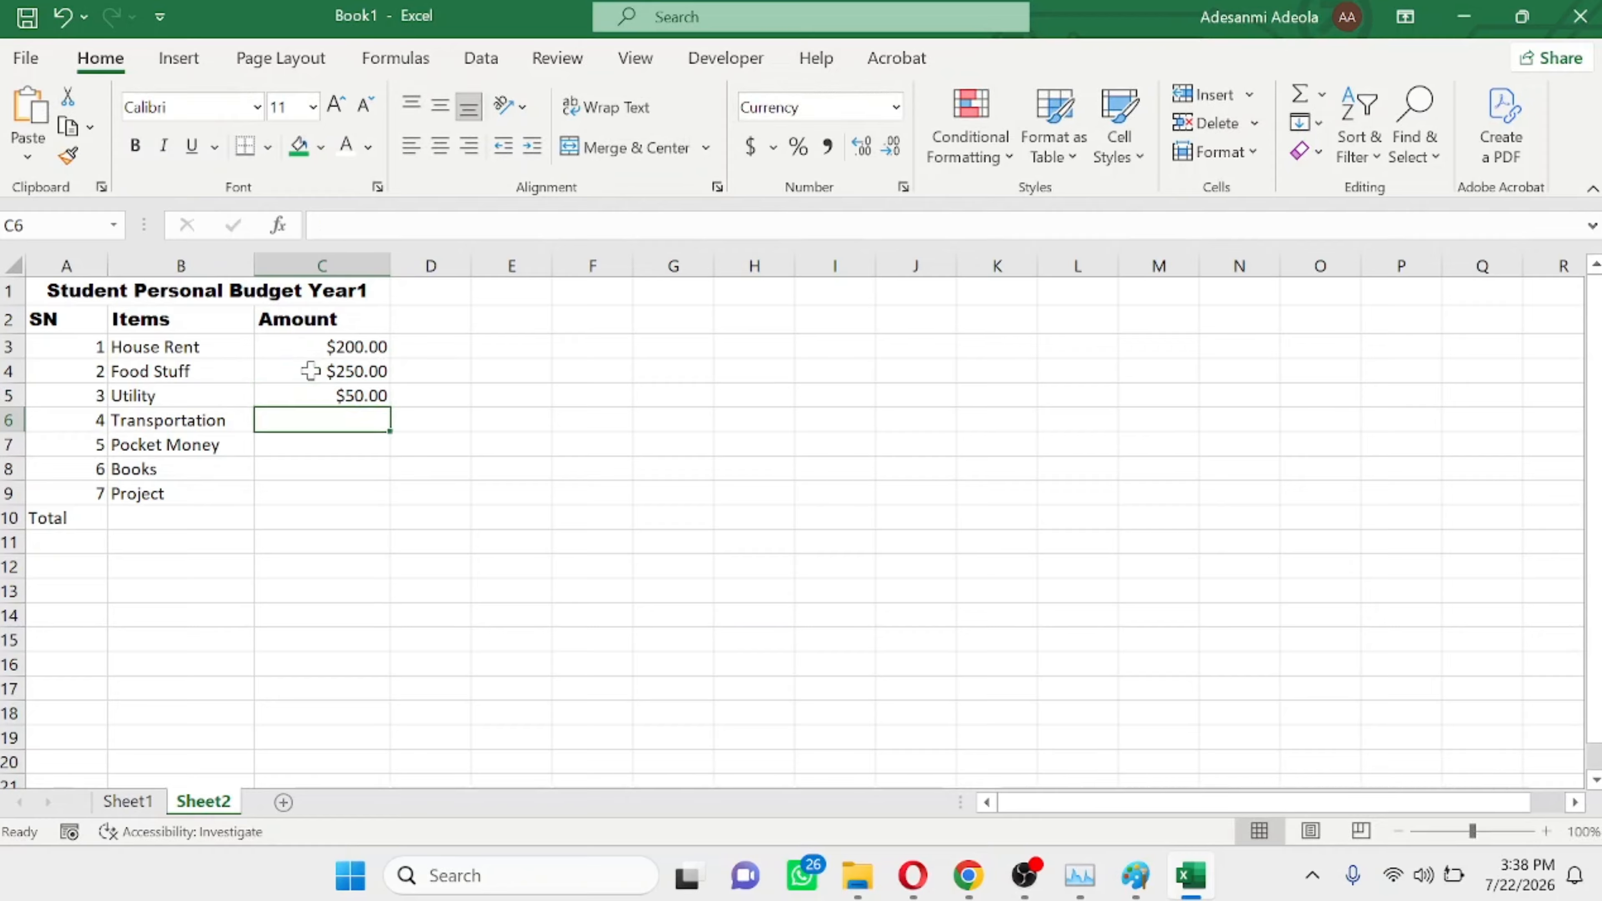
text(120)
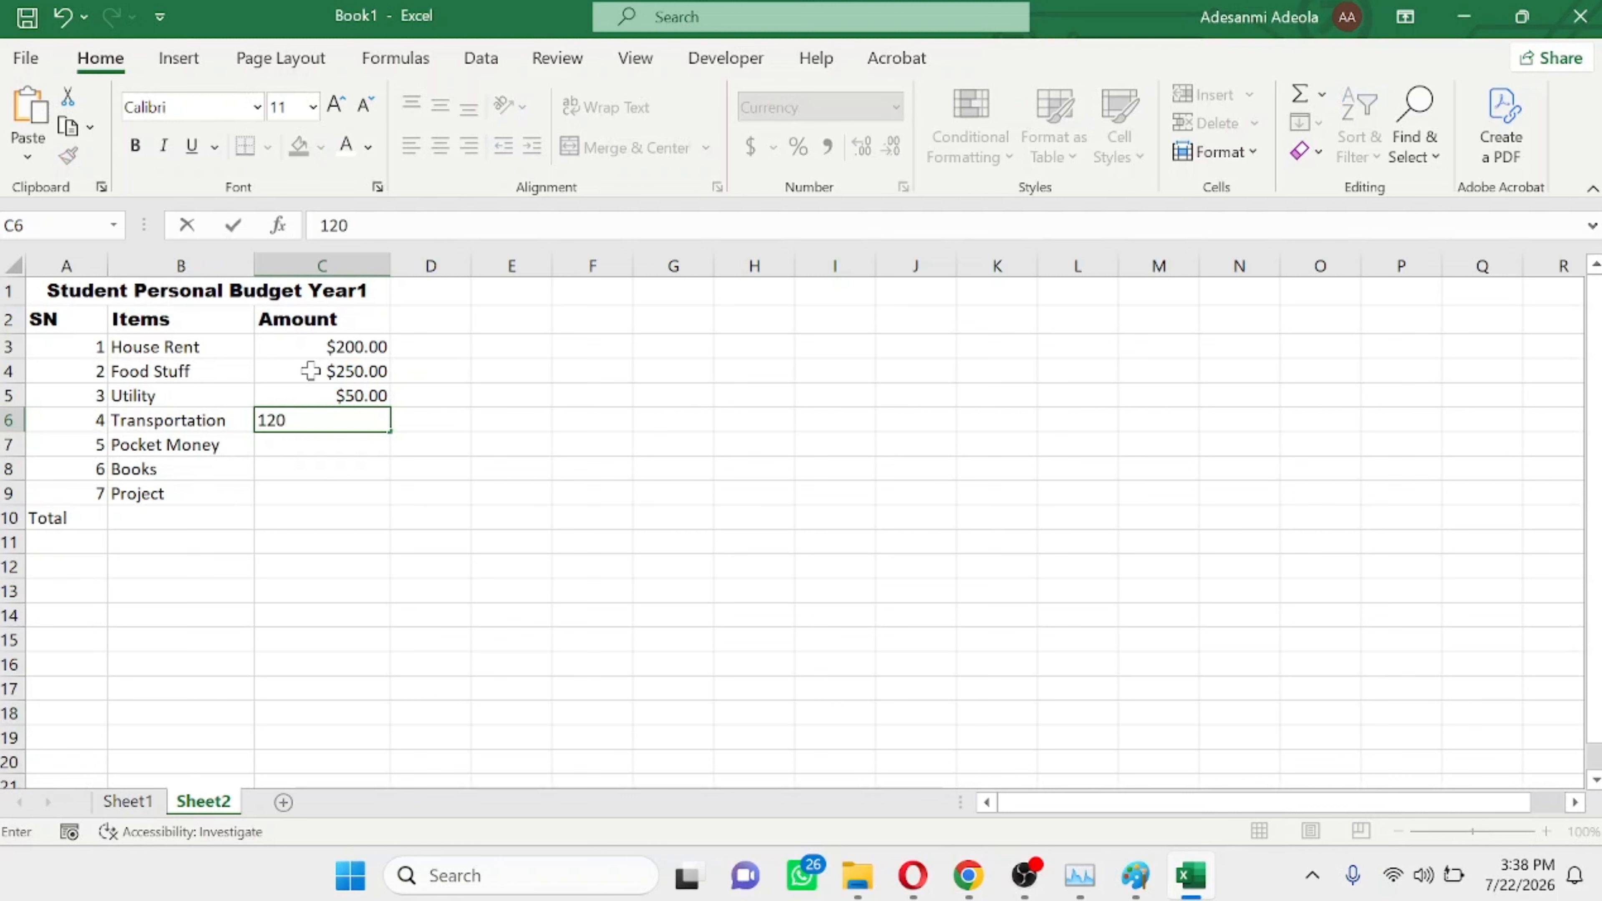
key(Return)
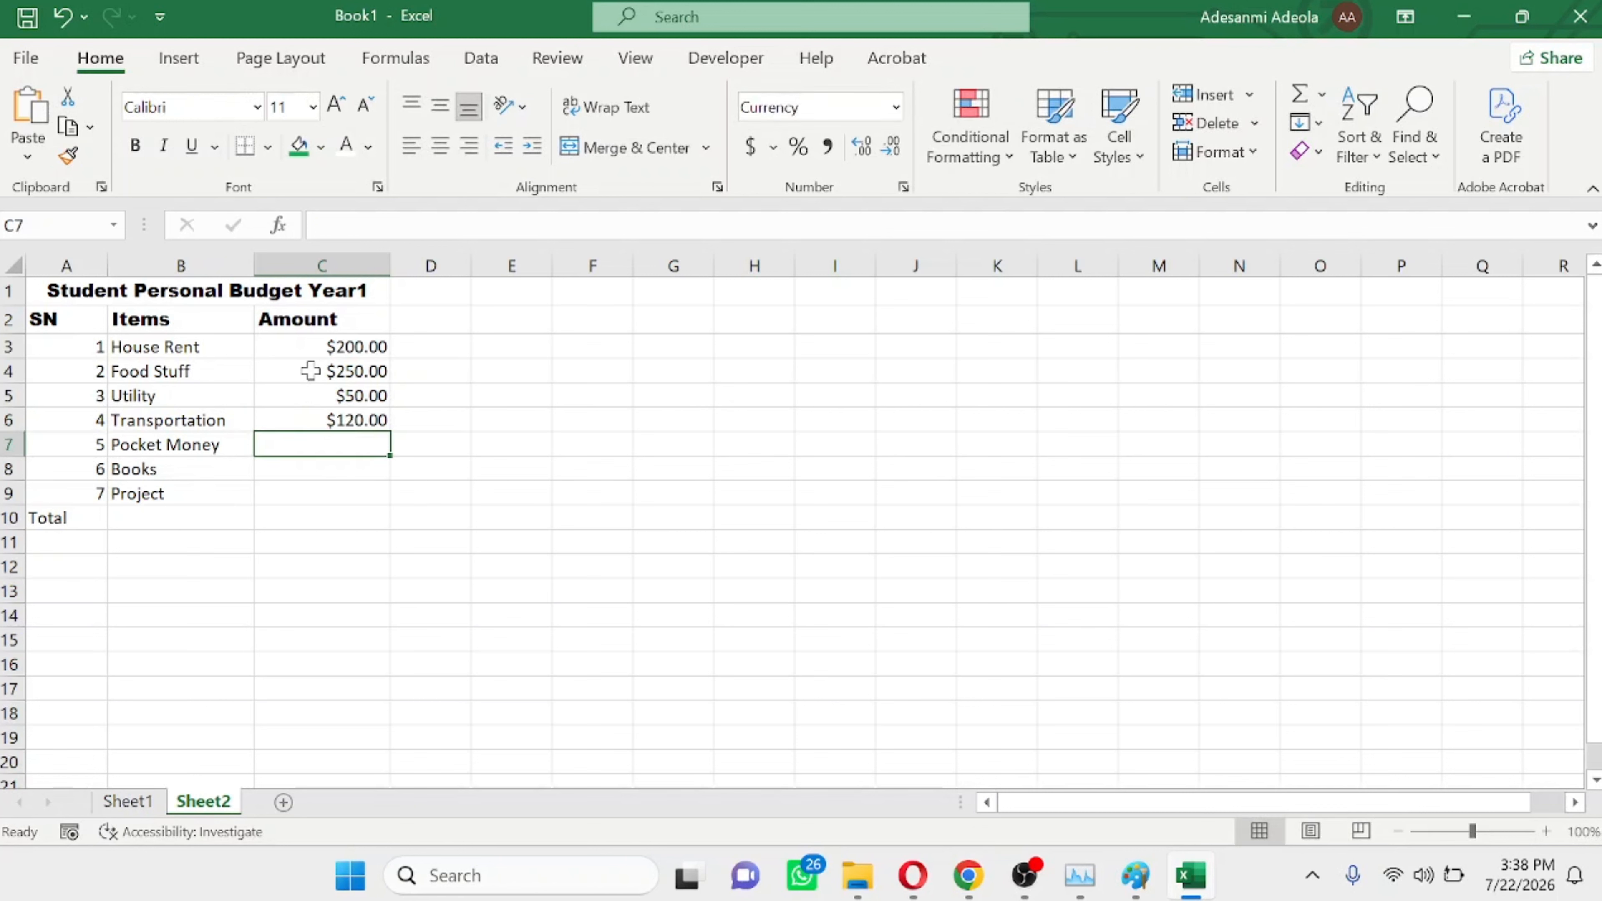
text(80)
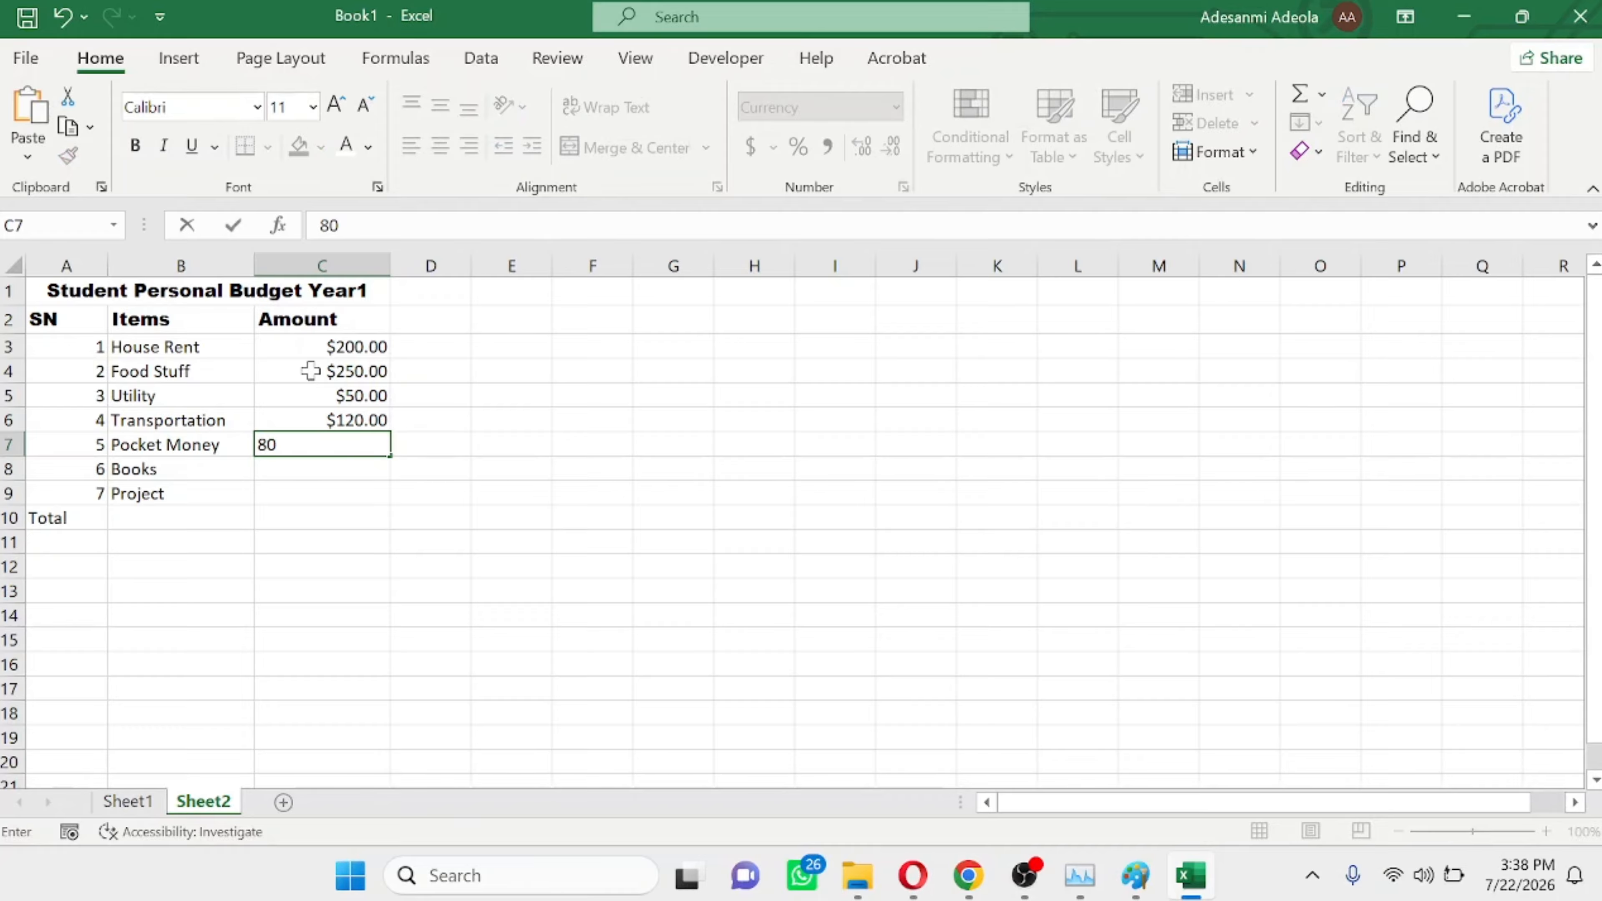
key(Return)
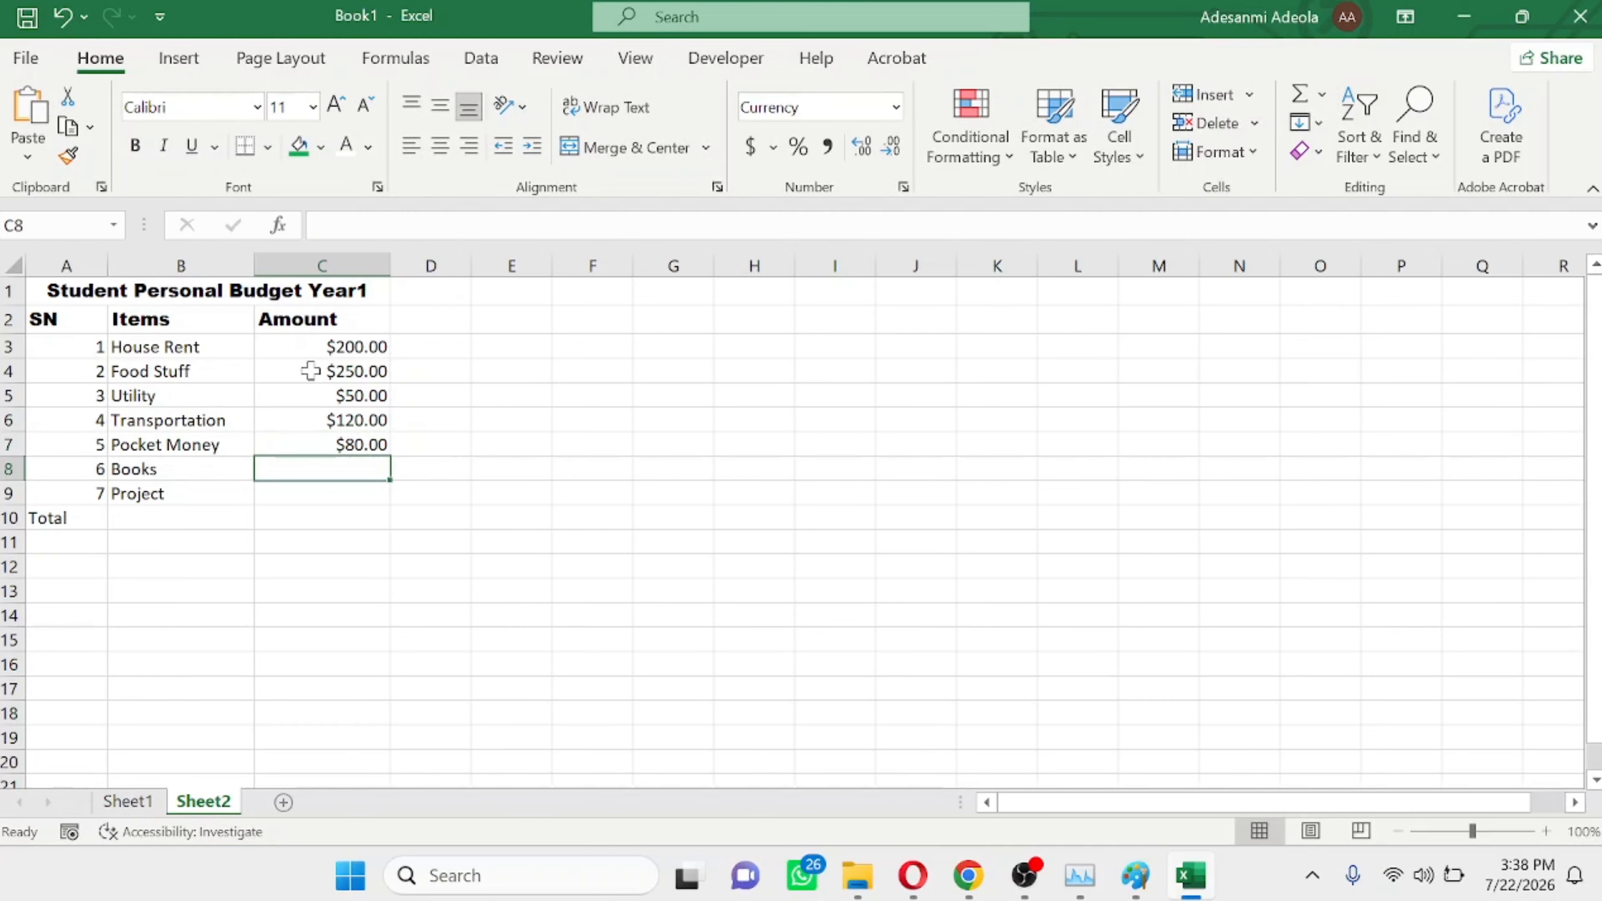
text(120)
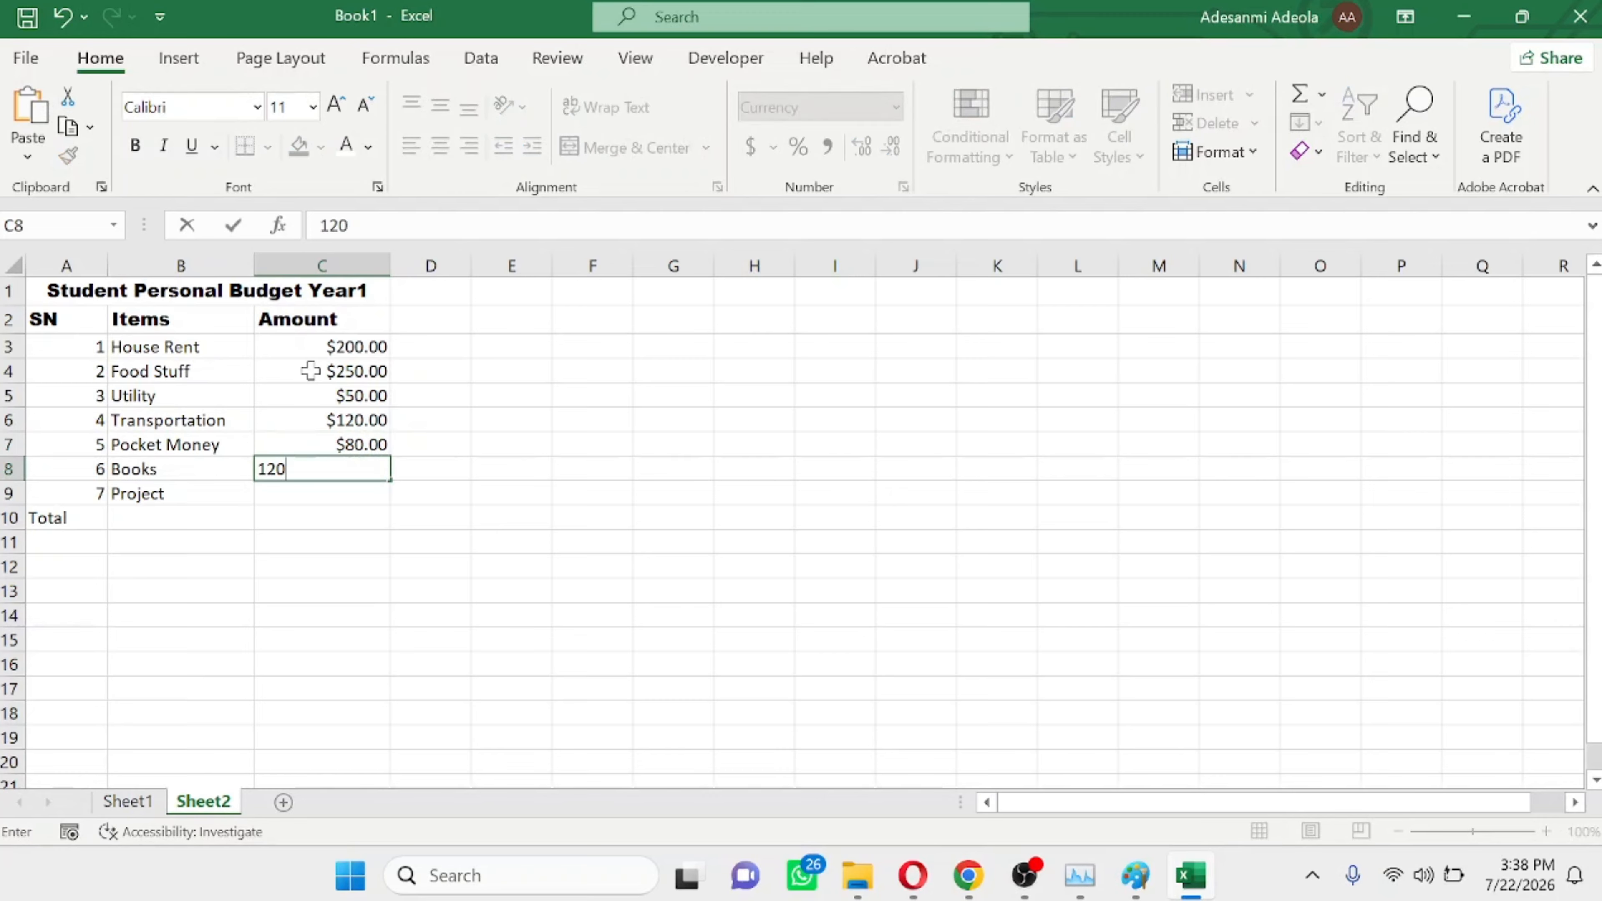
key(Return)
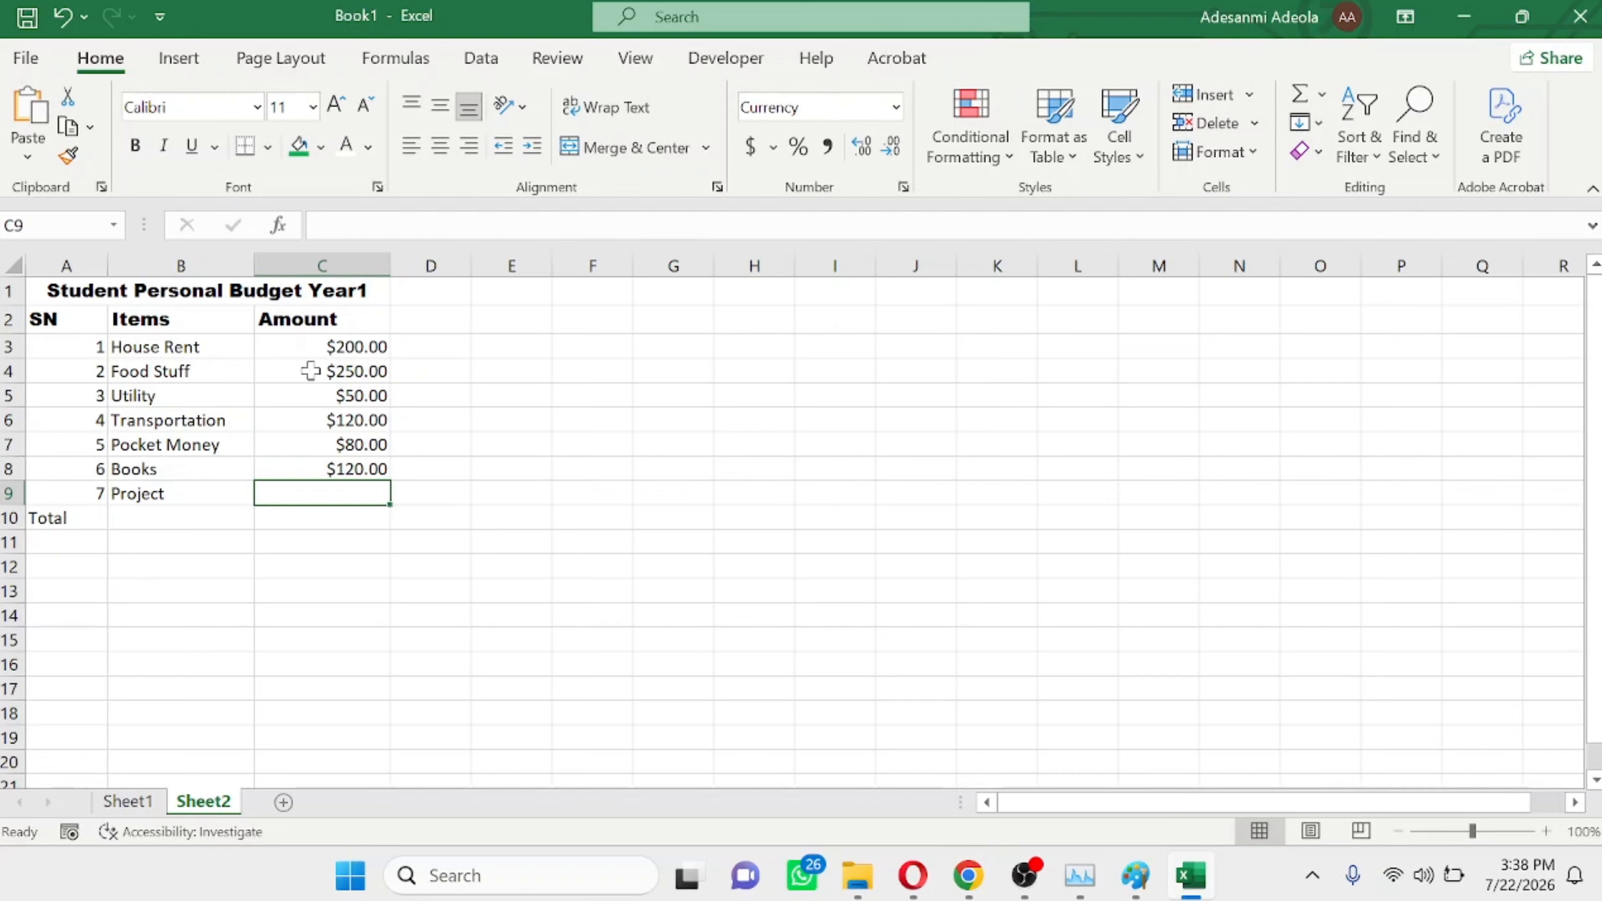
text(60)
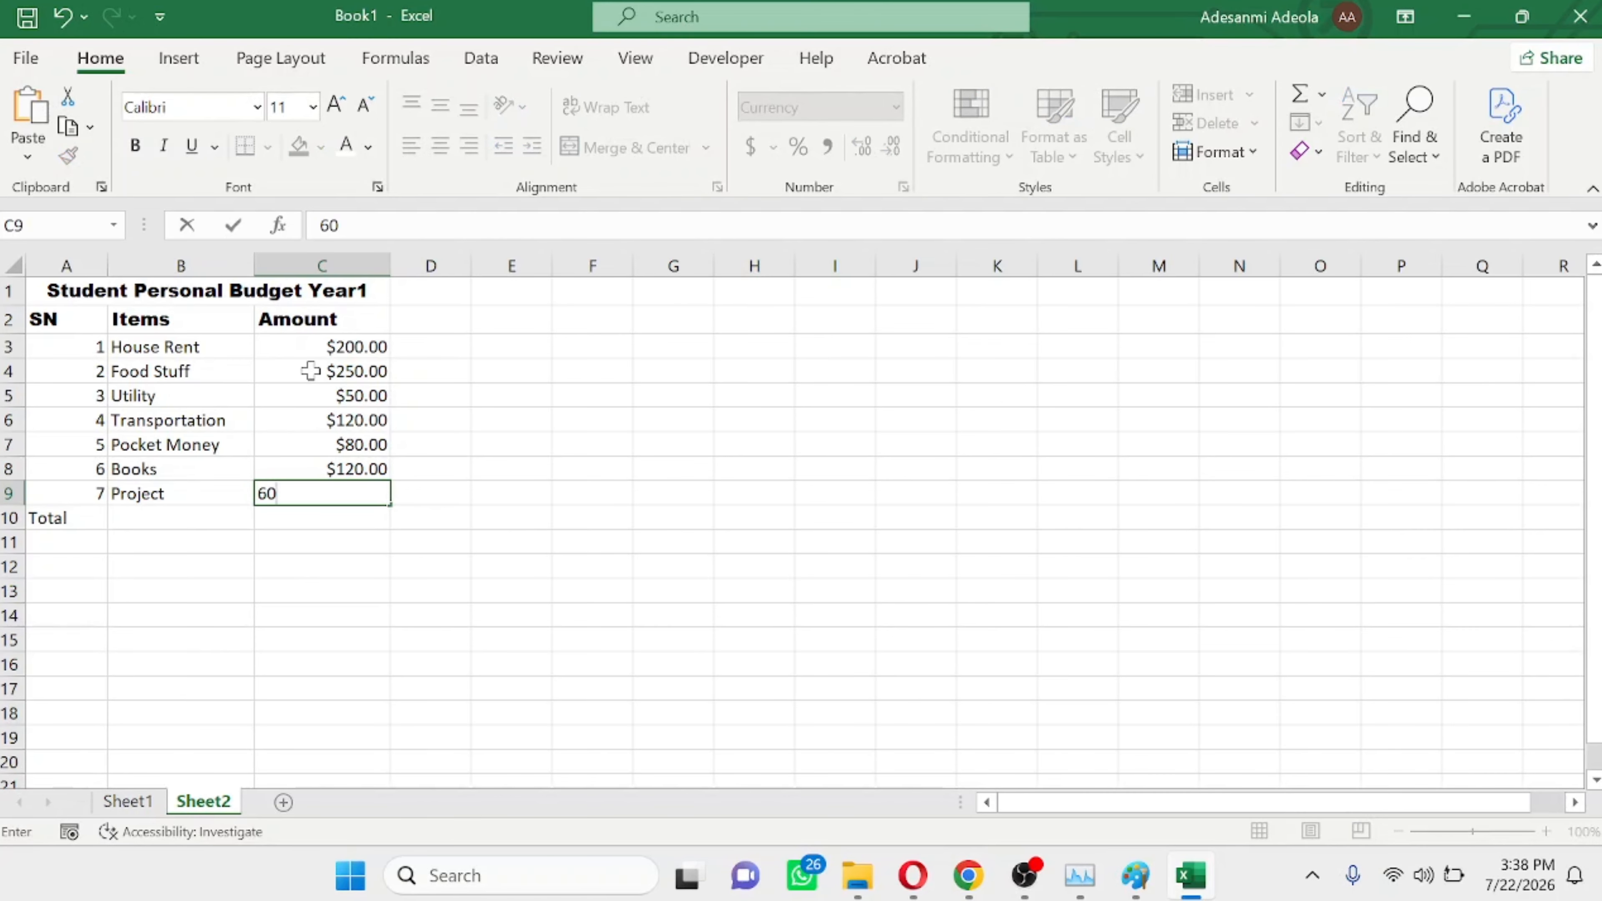
key(Return)
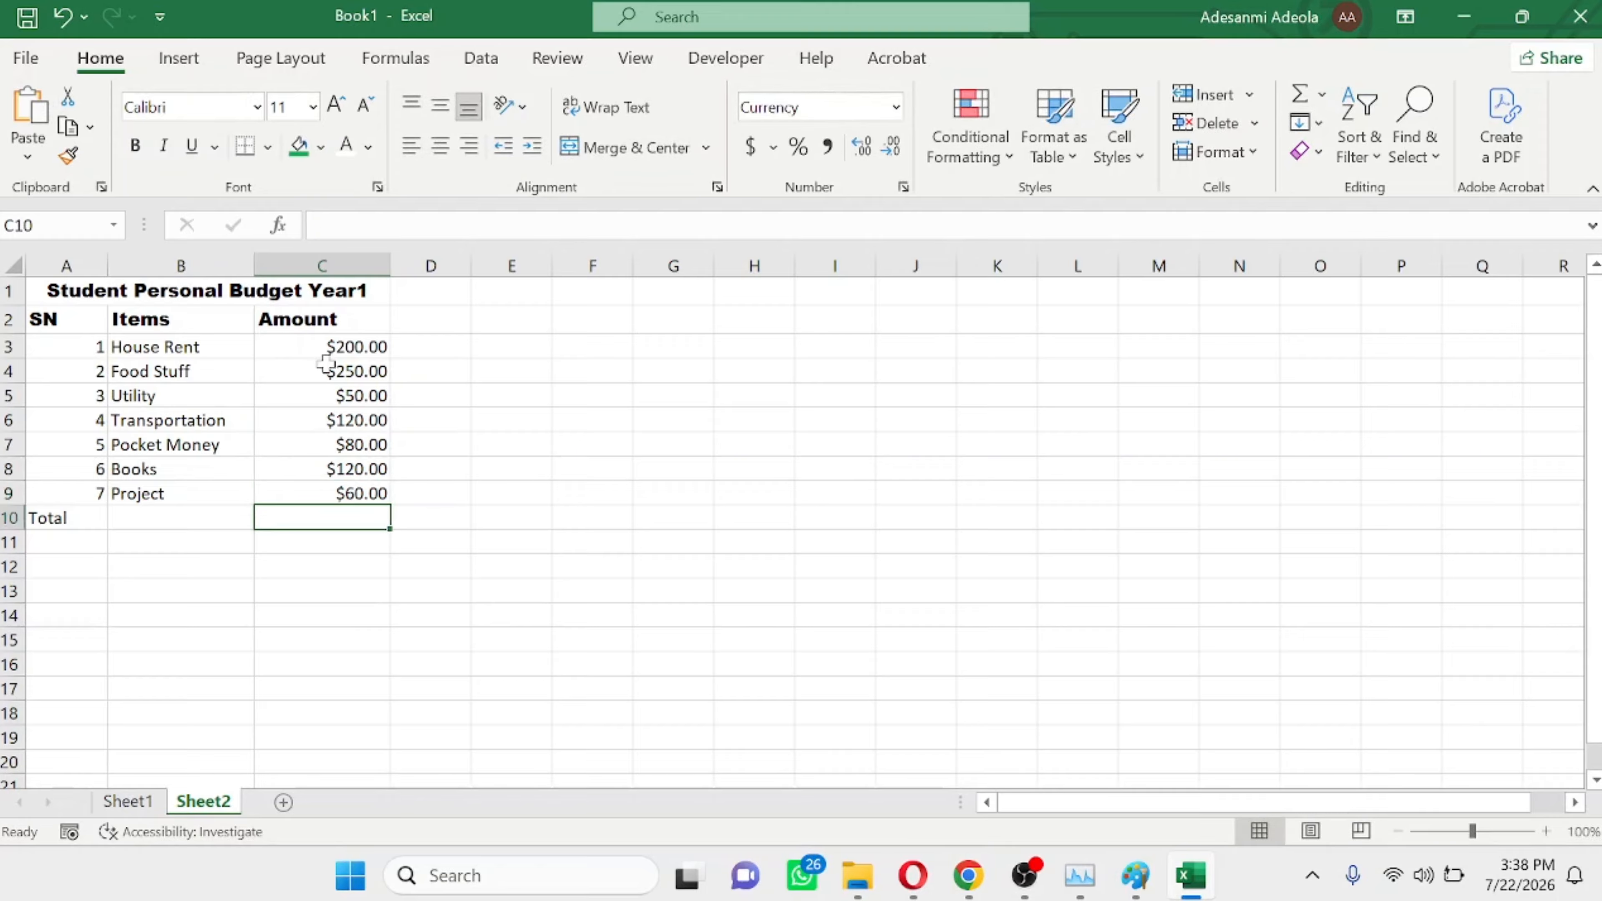
Total the amounts in cell C10 with the formula =SUM(C3:C9)
double_click(333, 518)
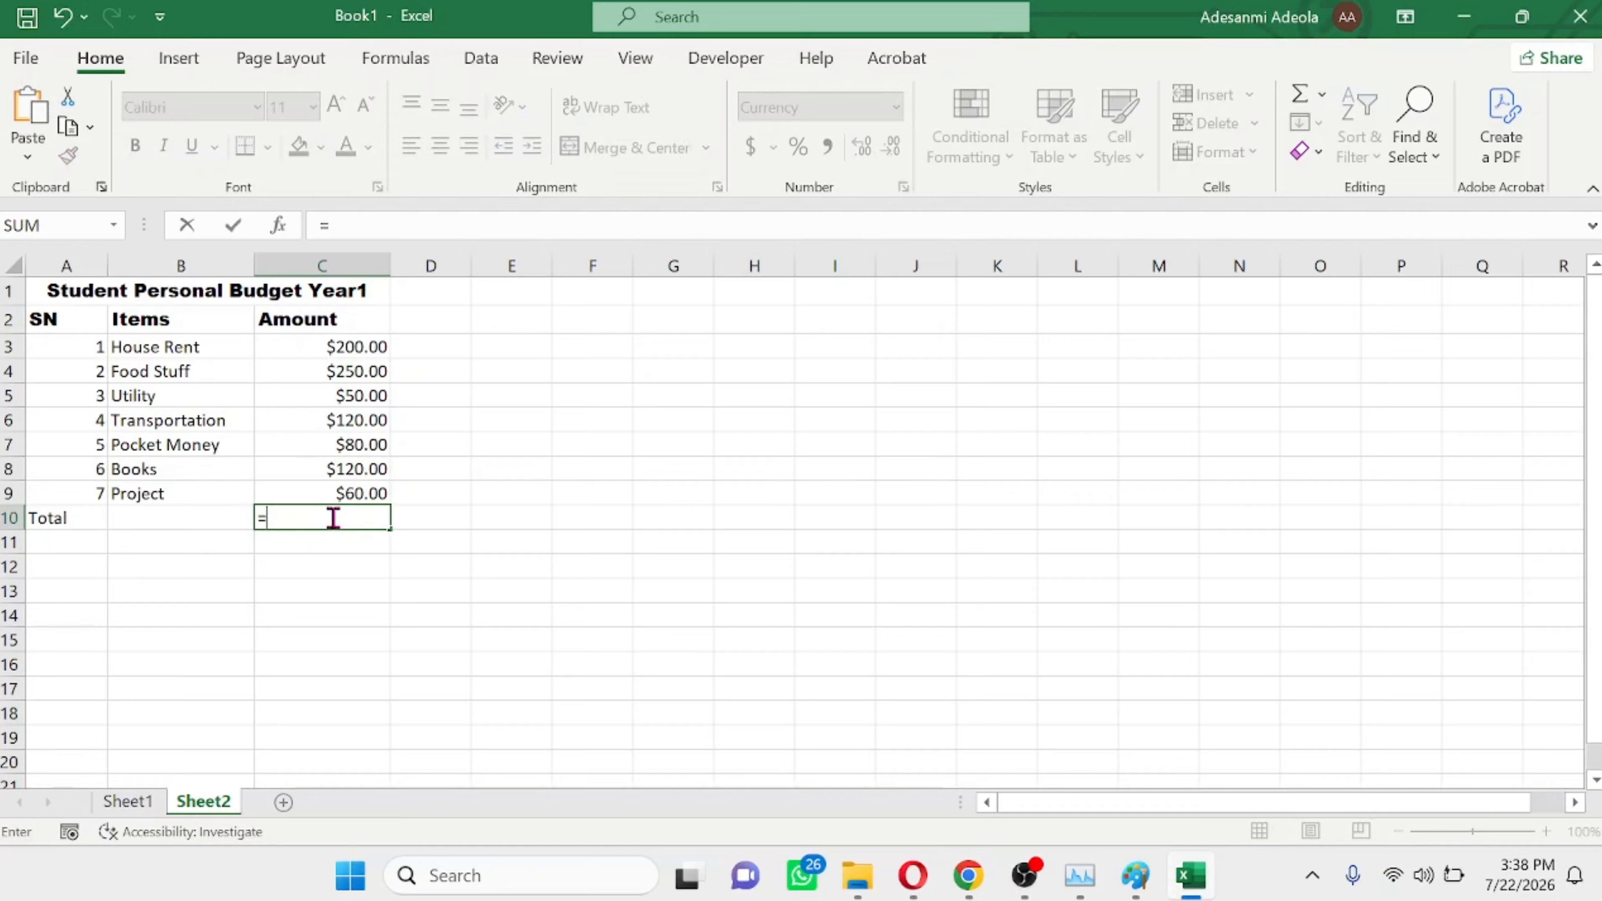
text(=SUM)
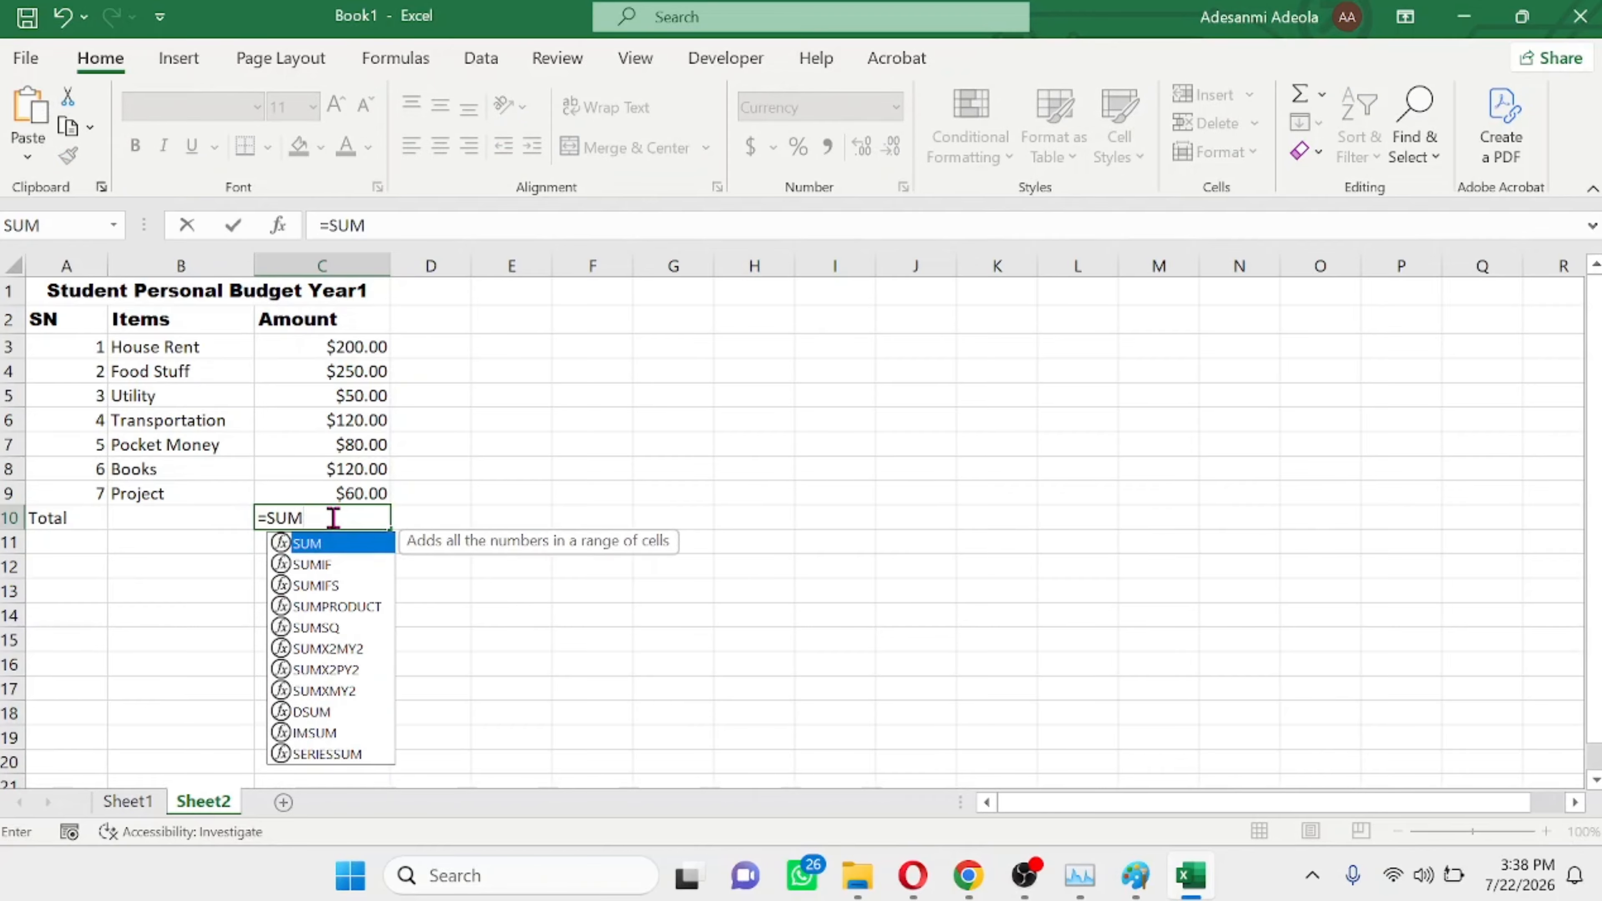
double_click(288, 544)
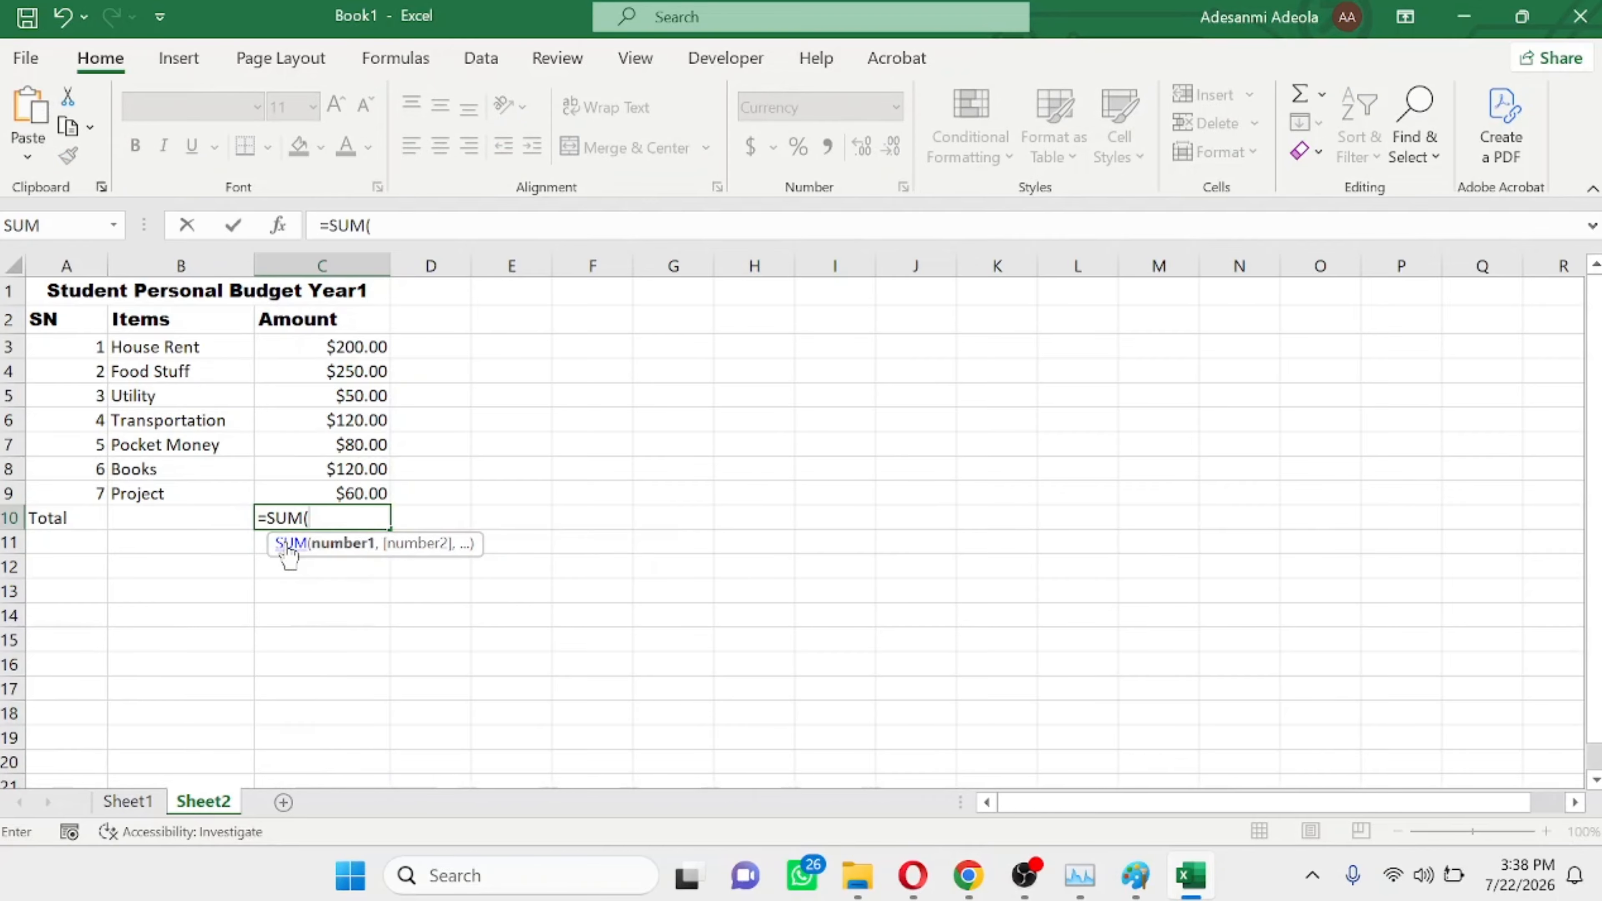
drag(356, 347, 358, 486)
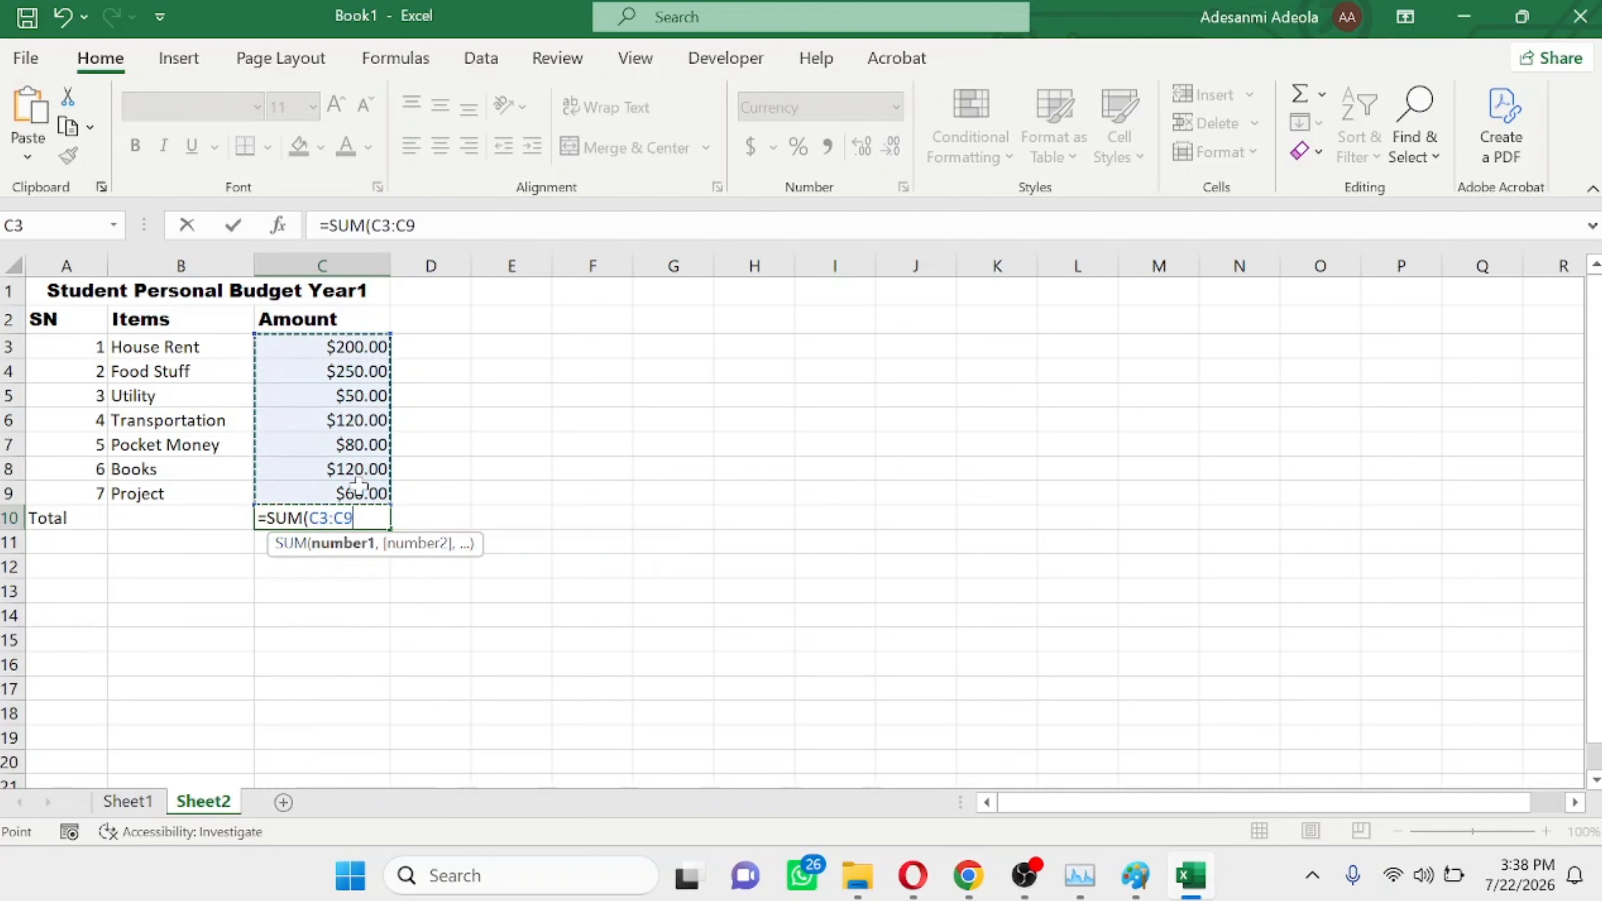
text())
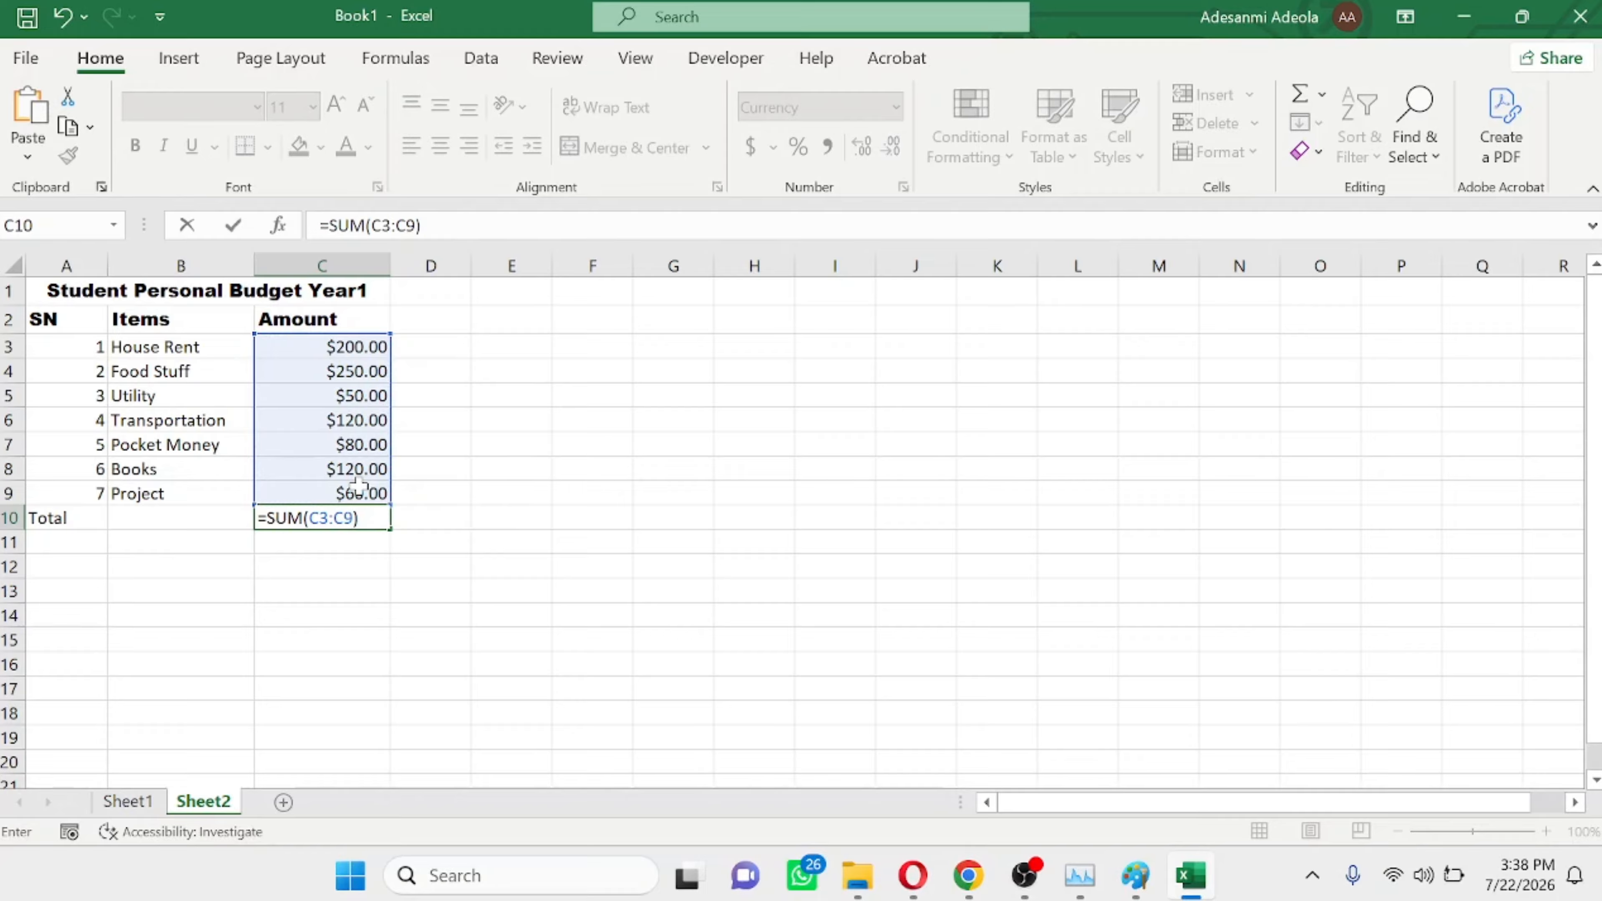
key(Return)
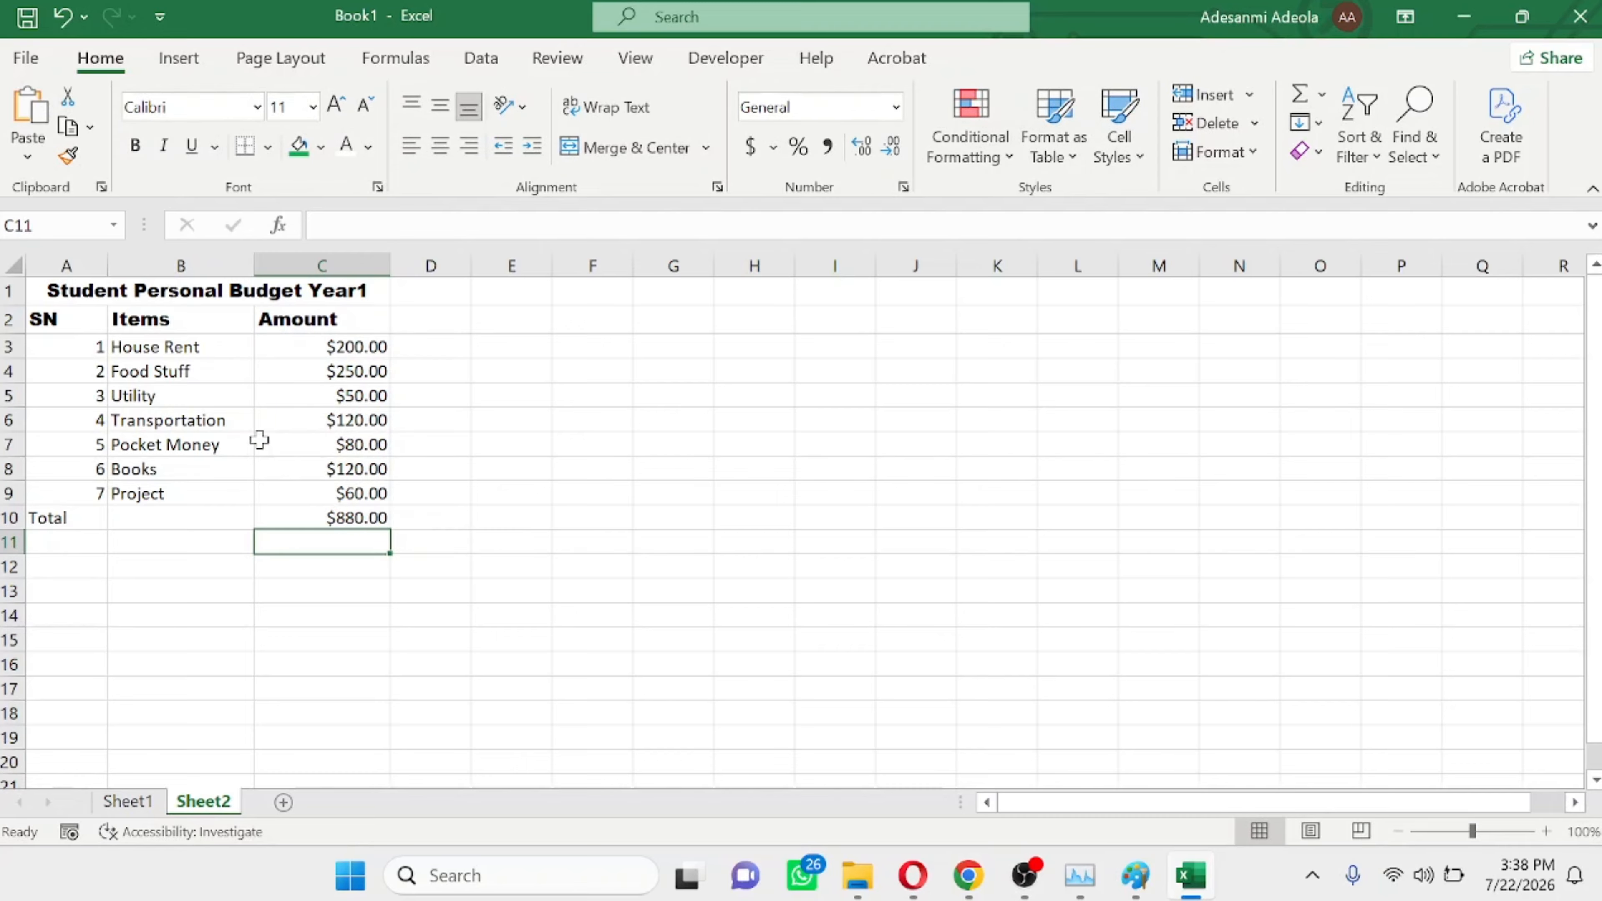
Fill the merged title cell with the standard green color
click(38, 292)
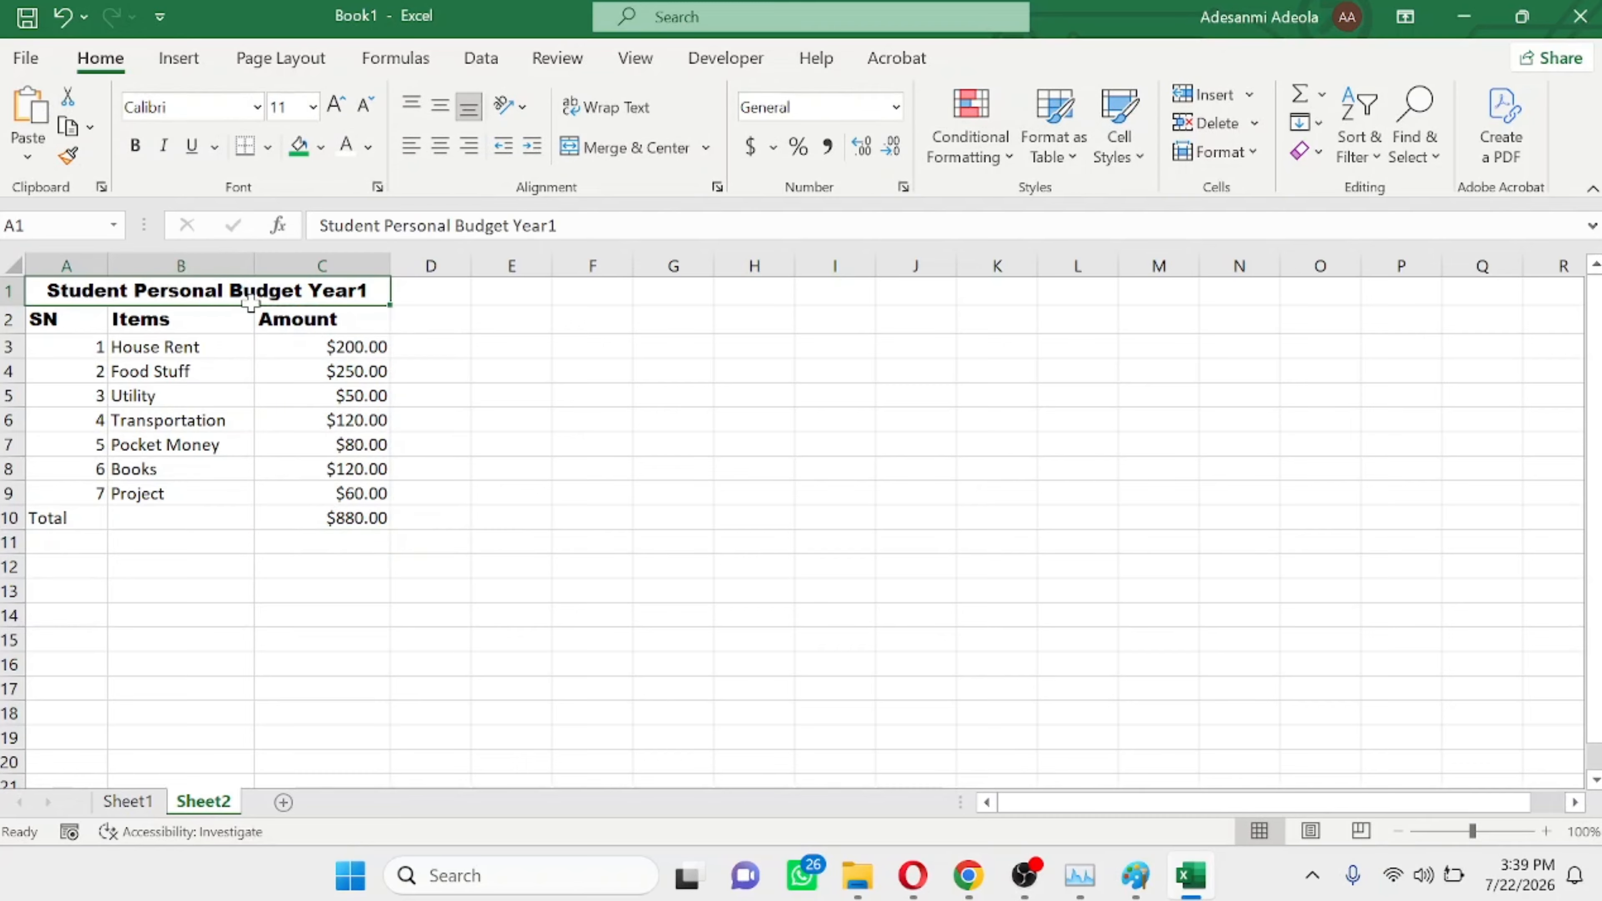
click(318, 154)
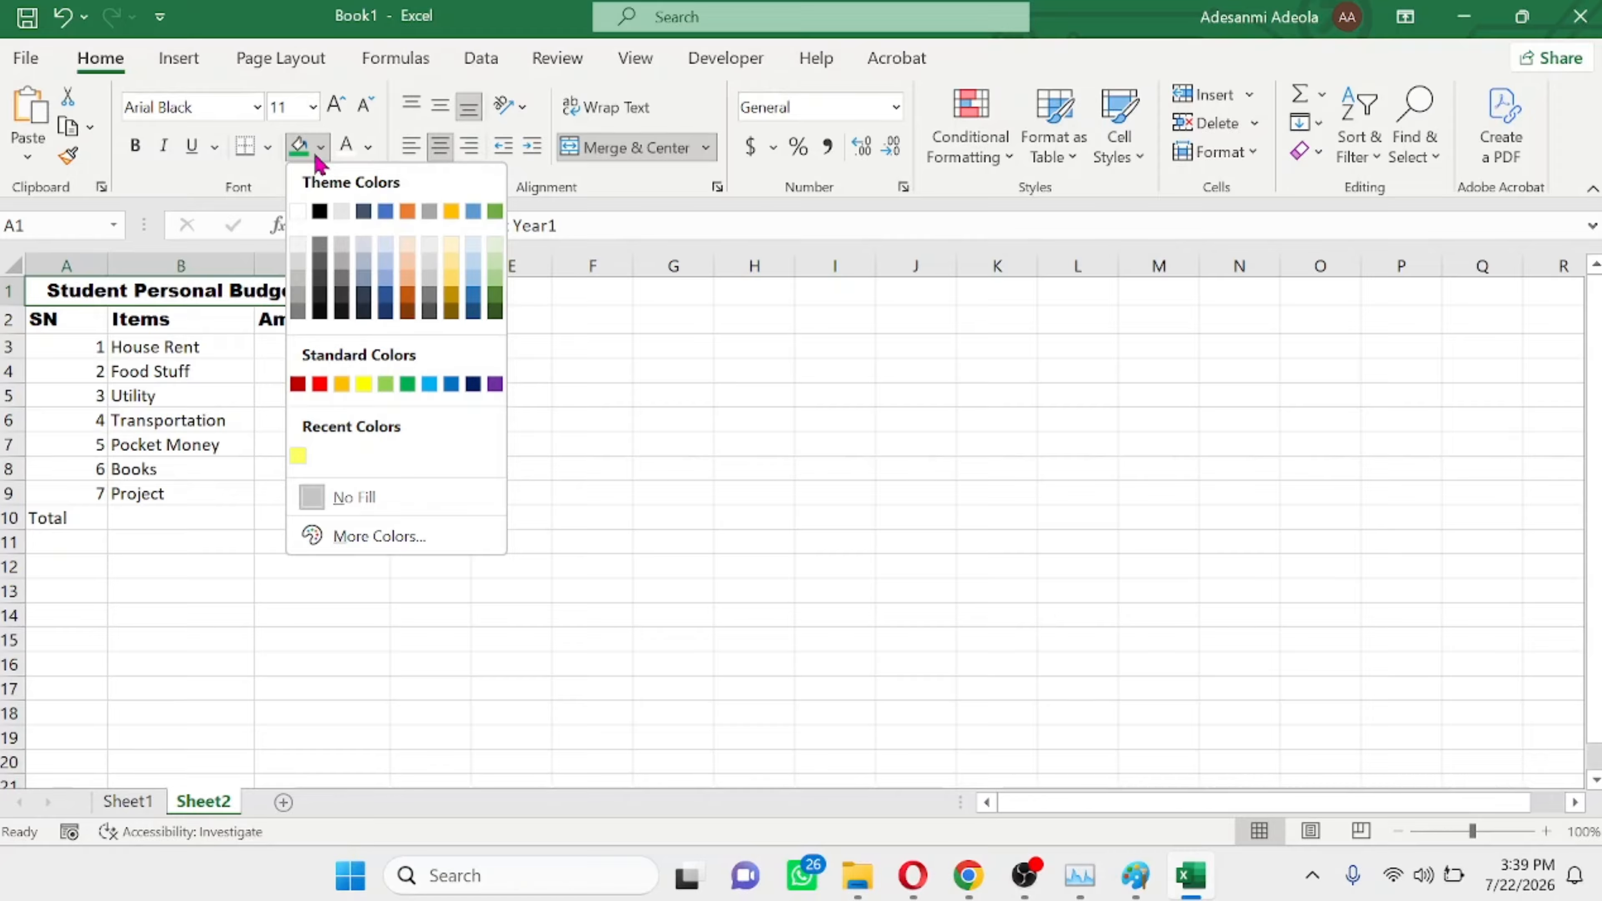
click(407, 385)
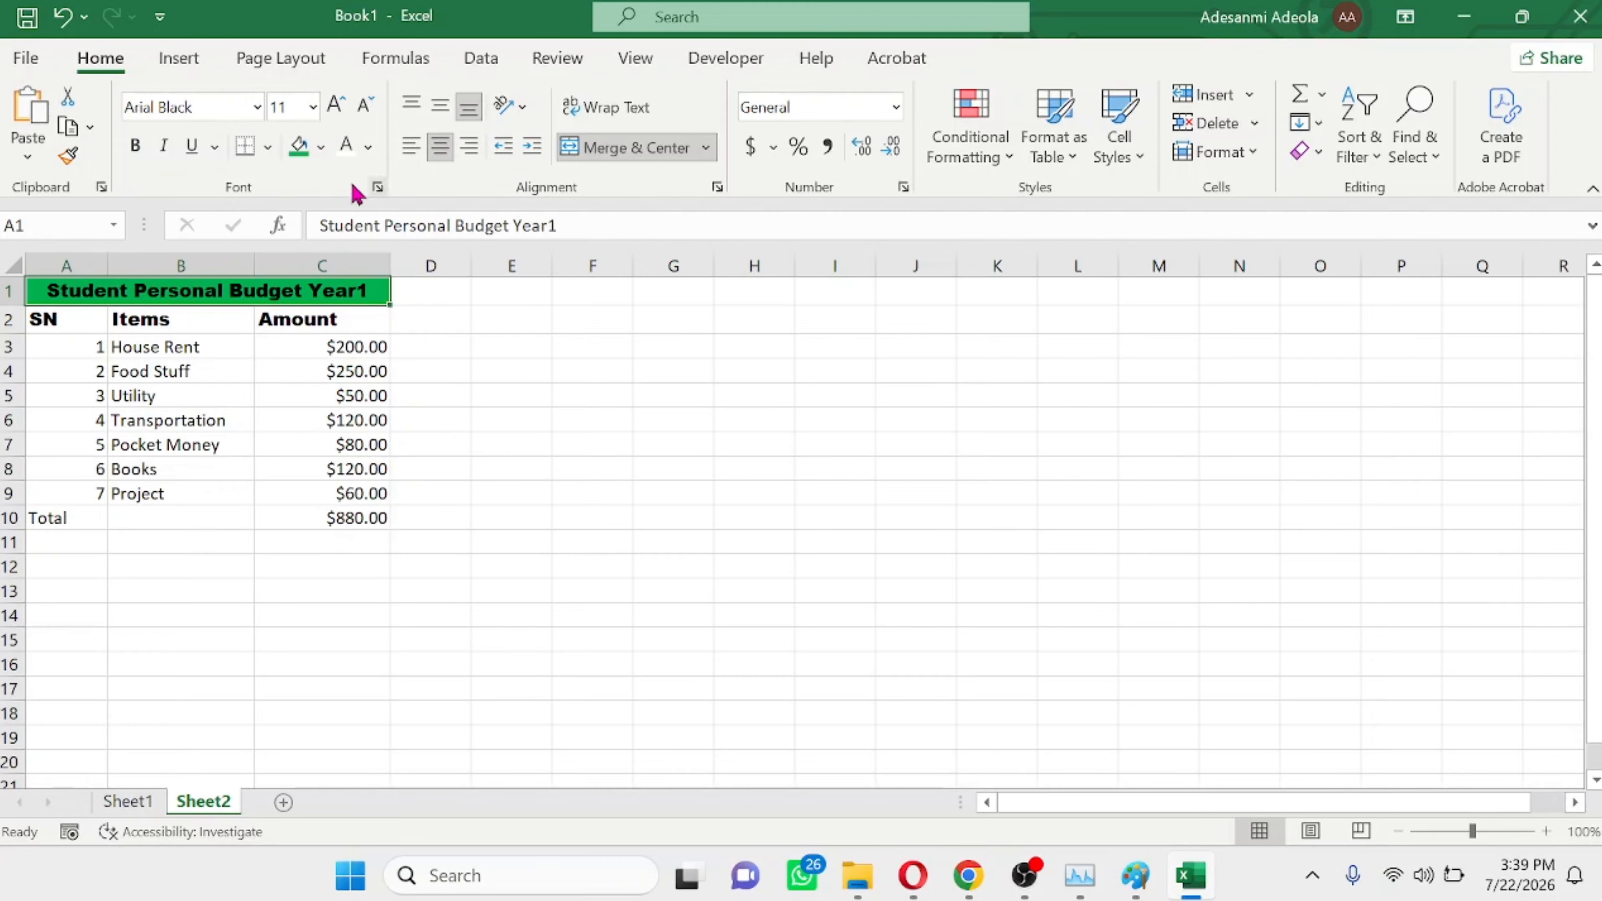
Set the font color of the merged title cell to white
click(370, 148)
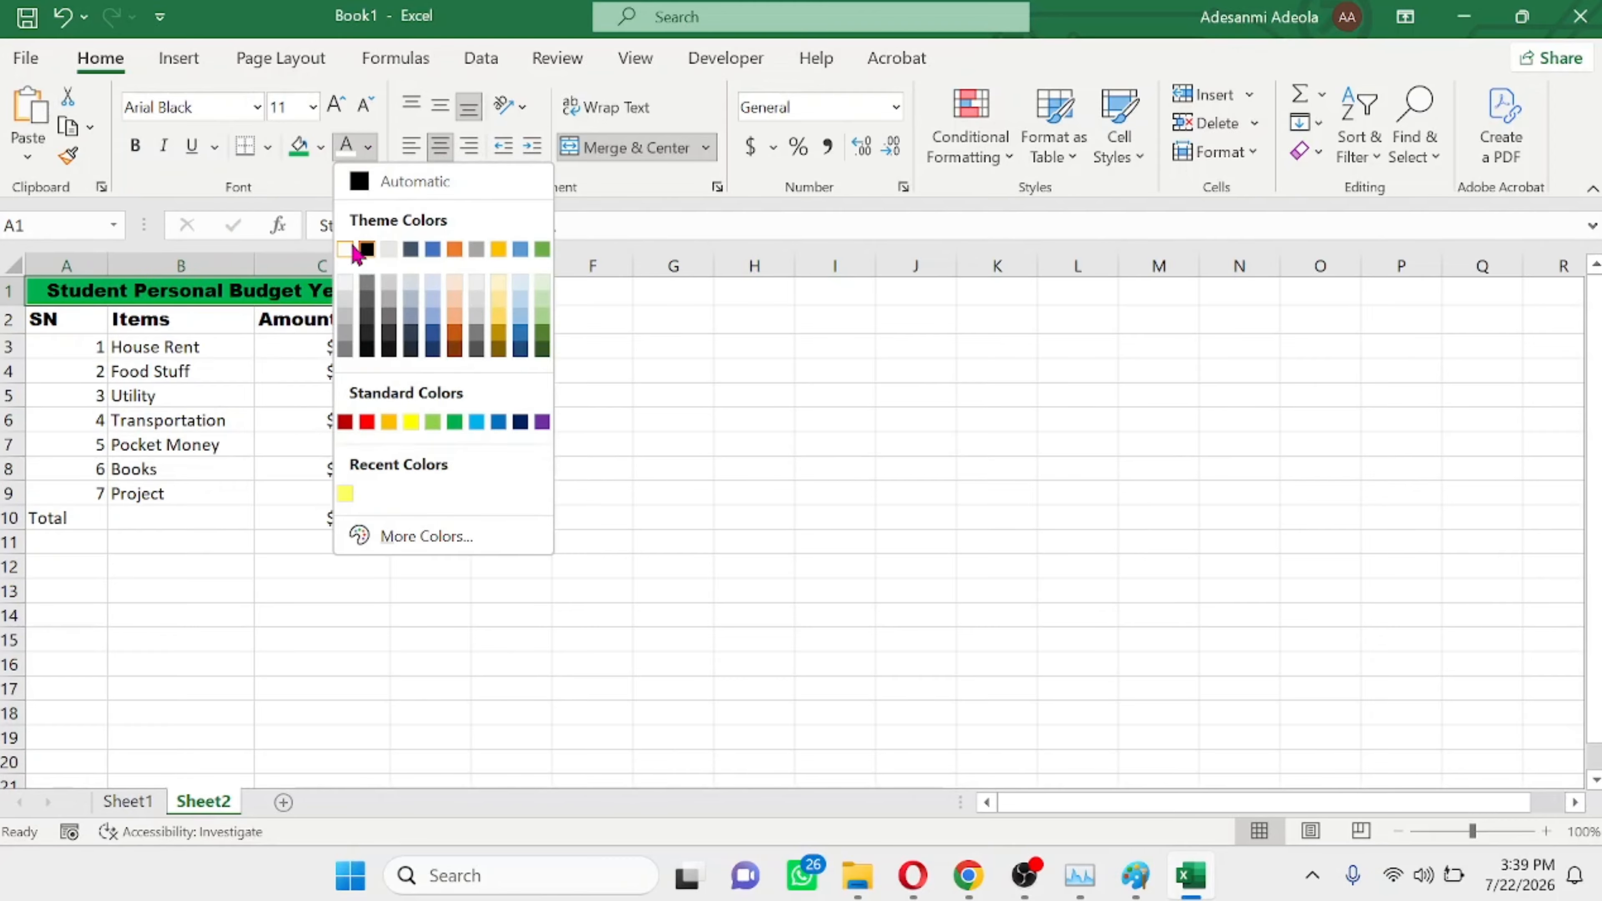
click(357, 249)
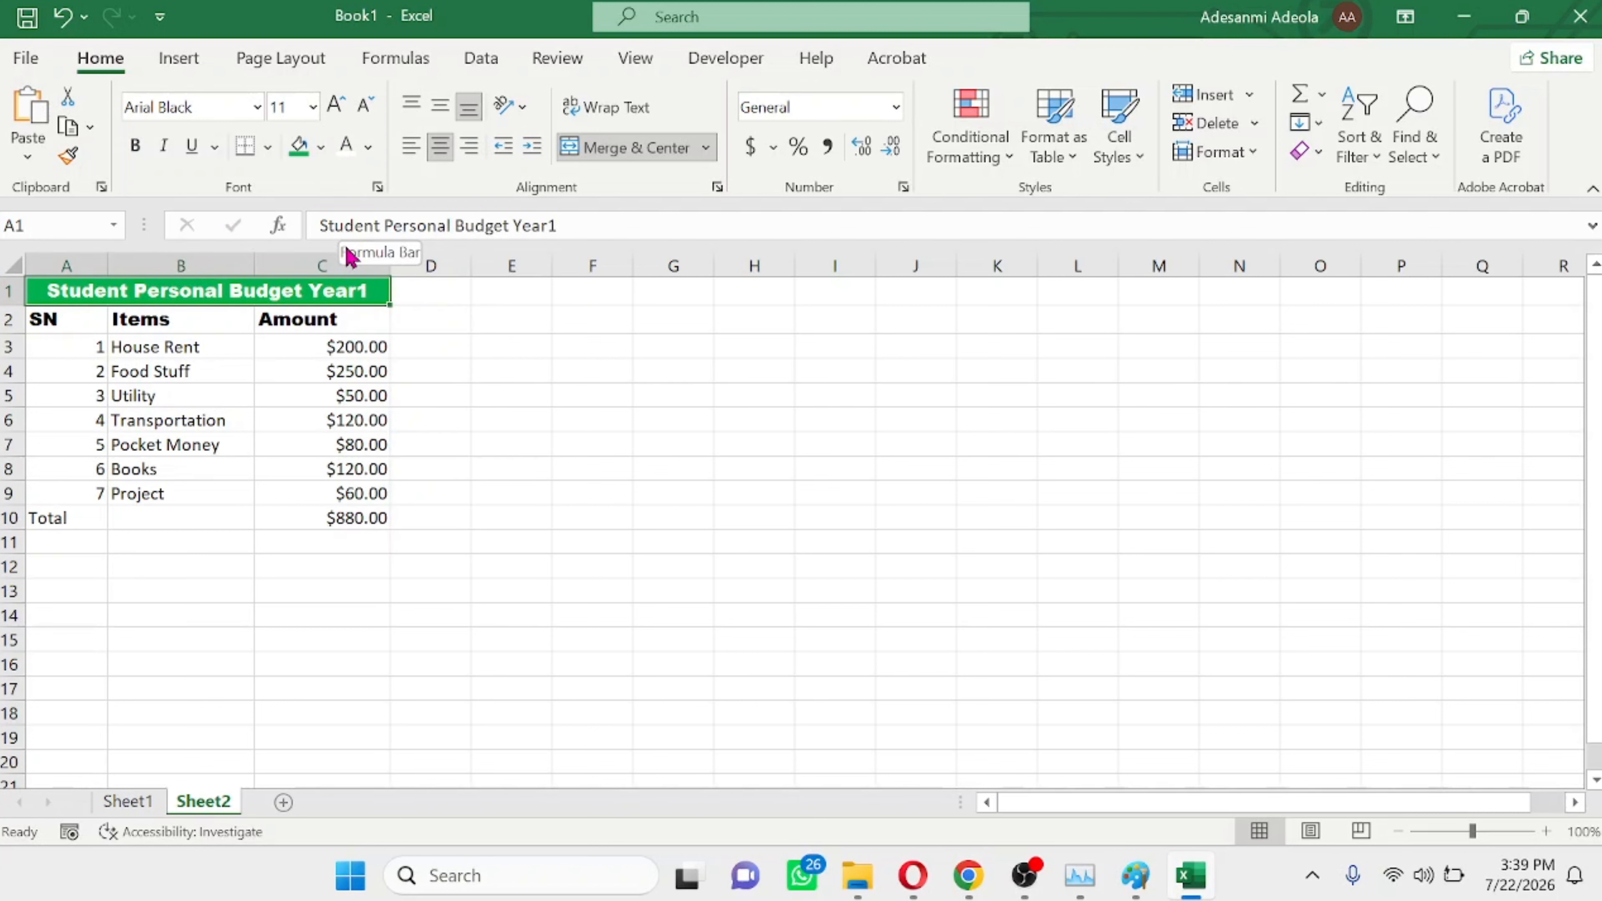
Fill the header cells A2 to C2 with the custom gold color #FAD744 (RGB 250, 215, 68)
drag(63, 318, 322, 324)
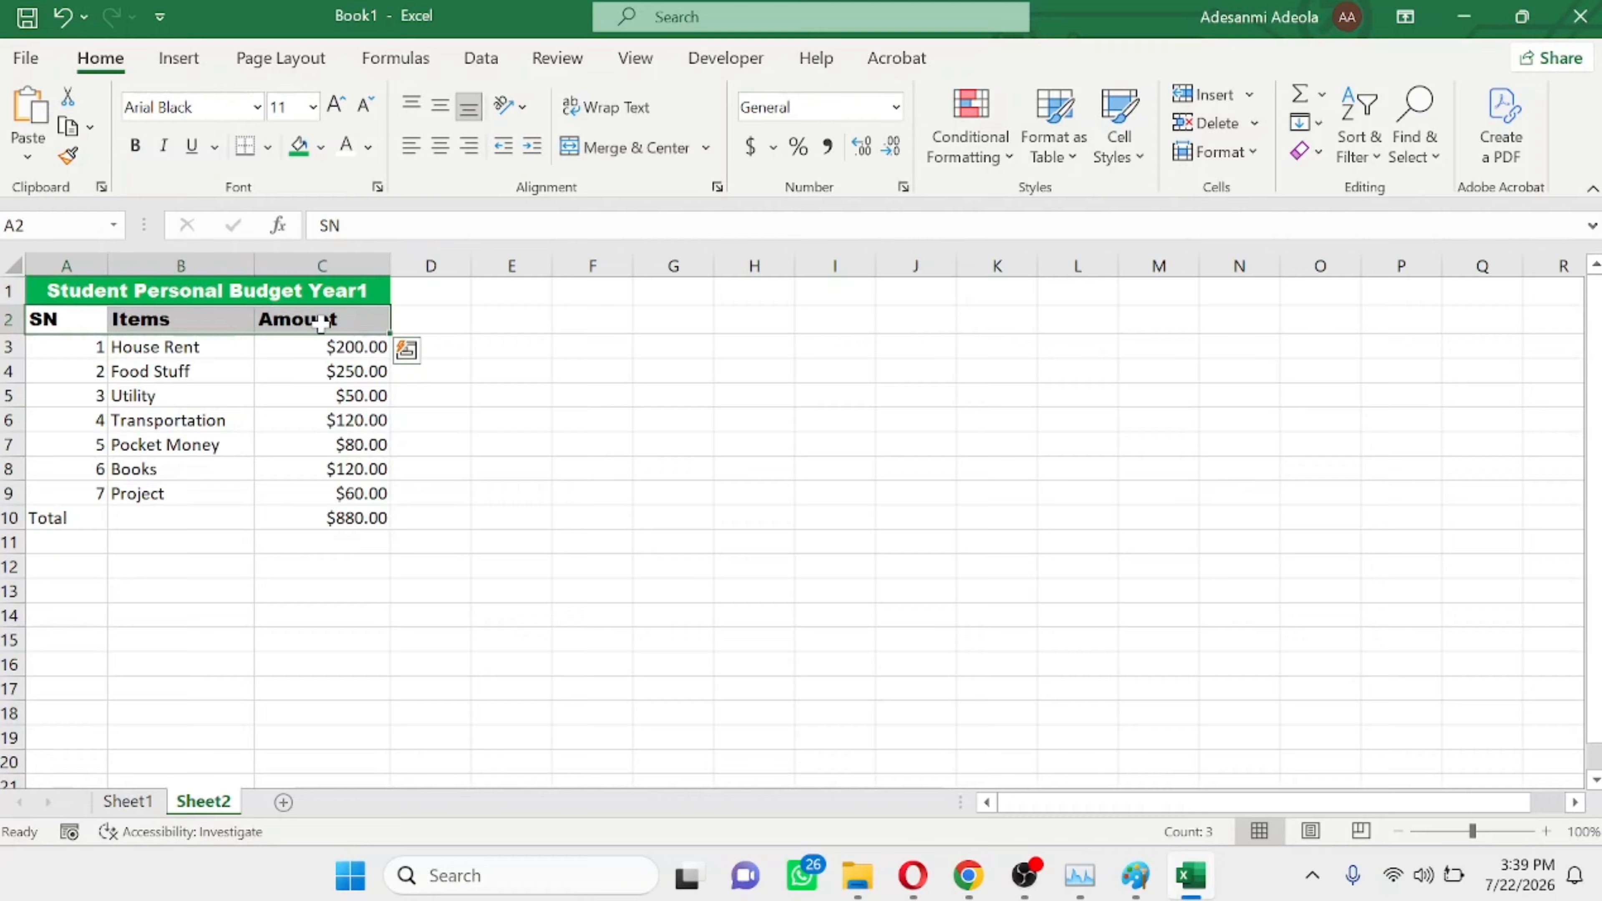
click(319, 151)
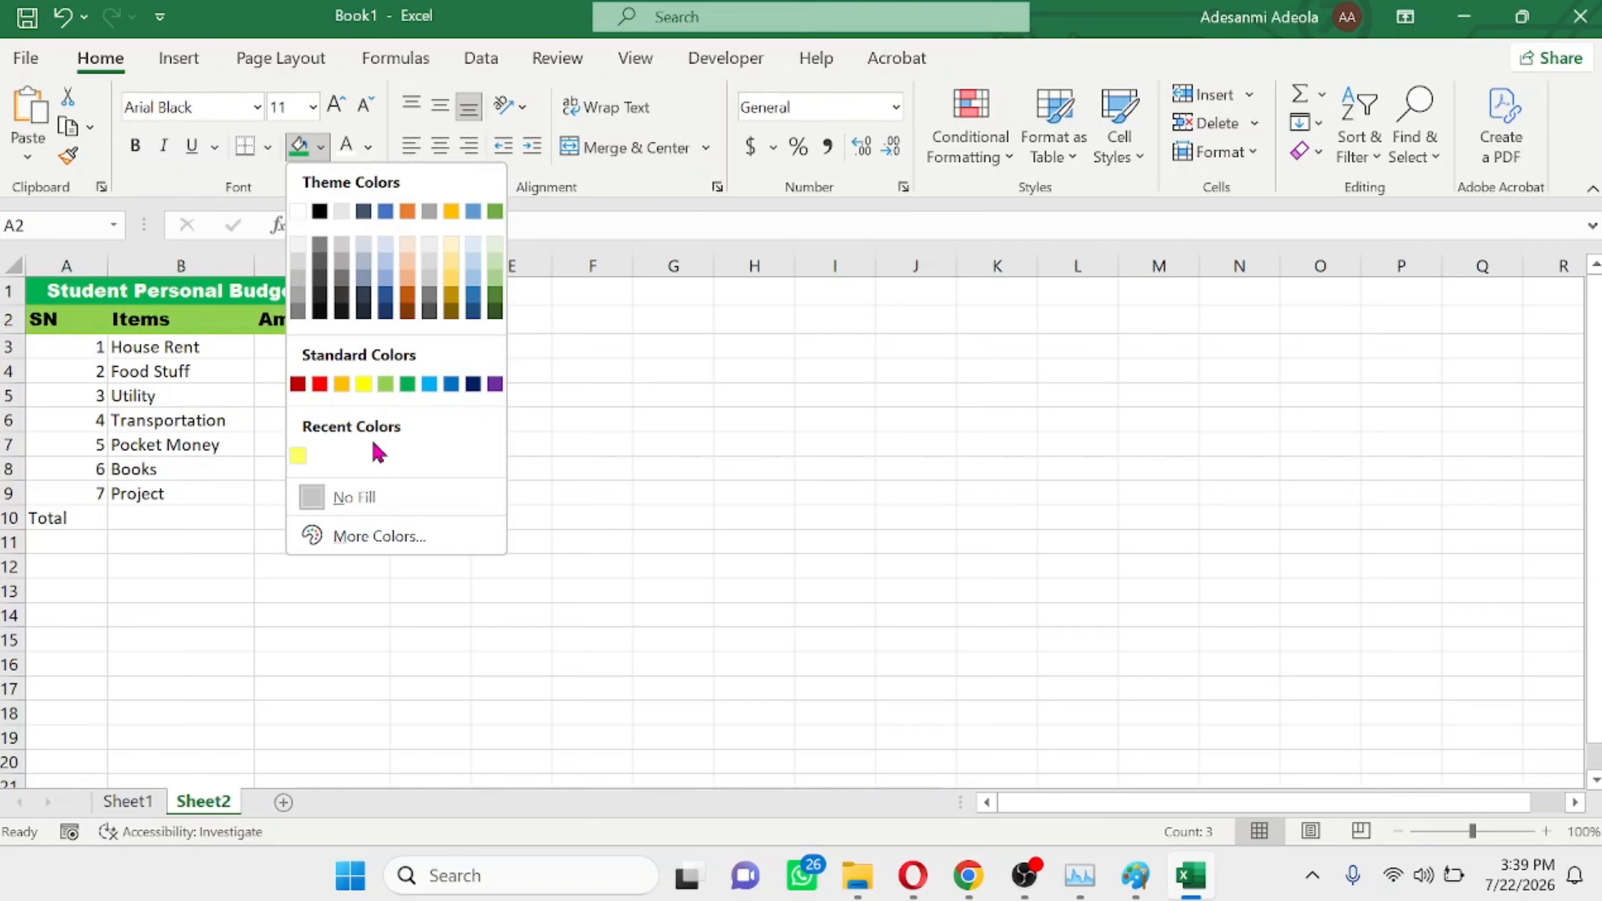
click(372, 538)
drag(1114, 269, 890, 286)
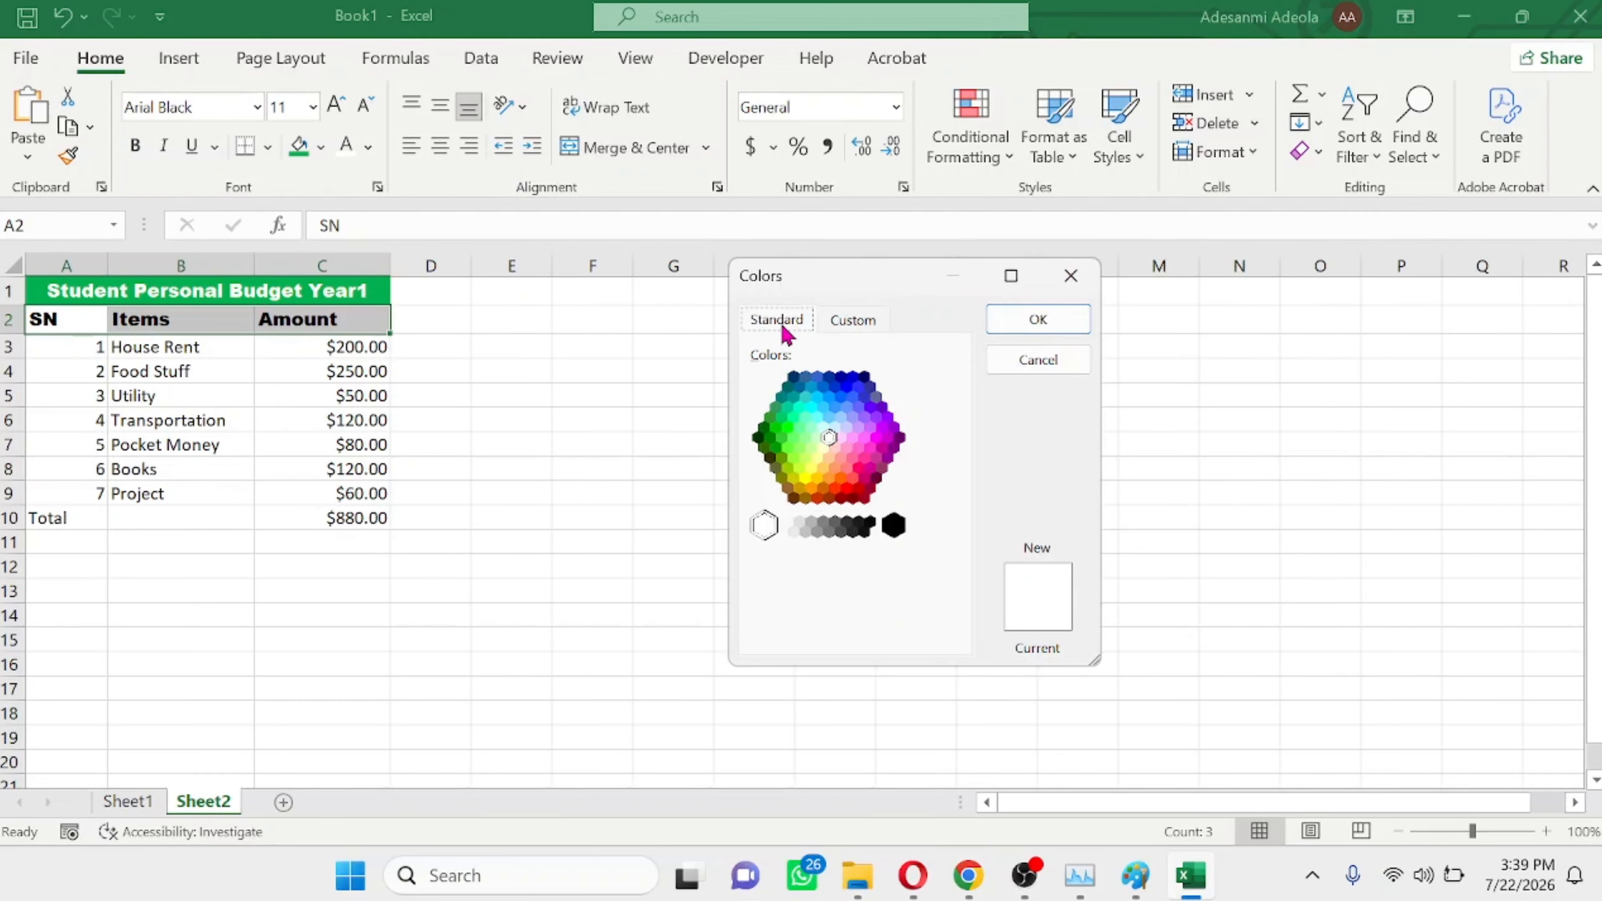
click(869, 325)
click(786, 319)
click(804, 461)
click(828, 477)
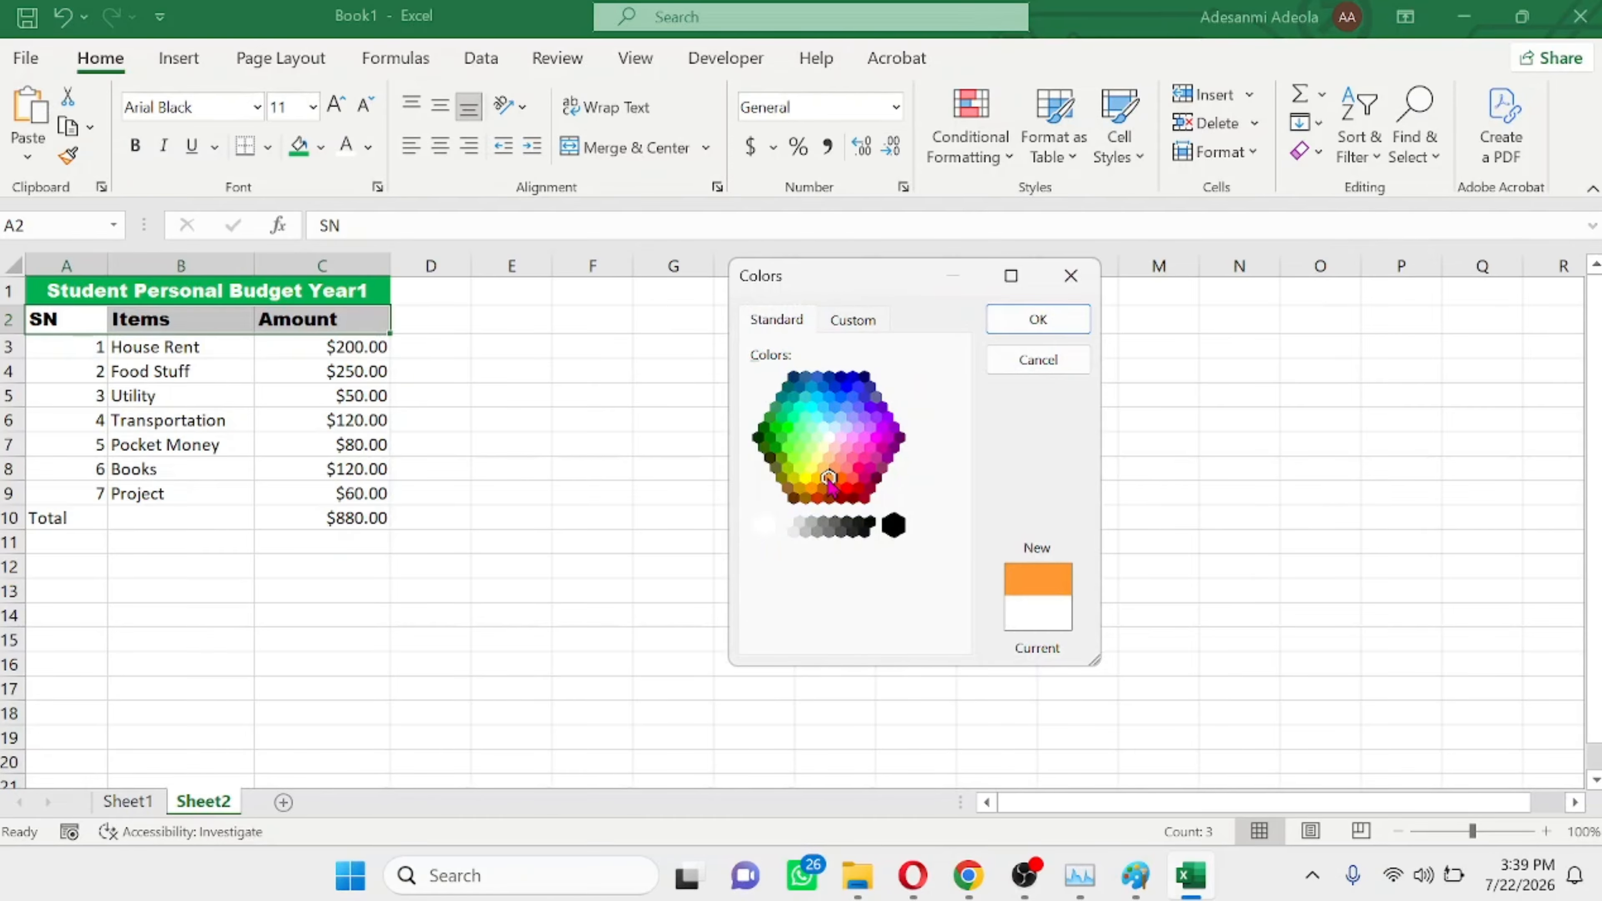
click(862, 318)
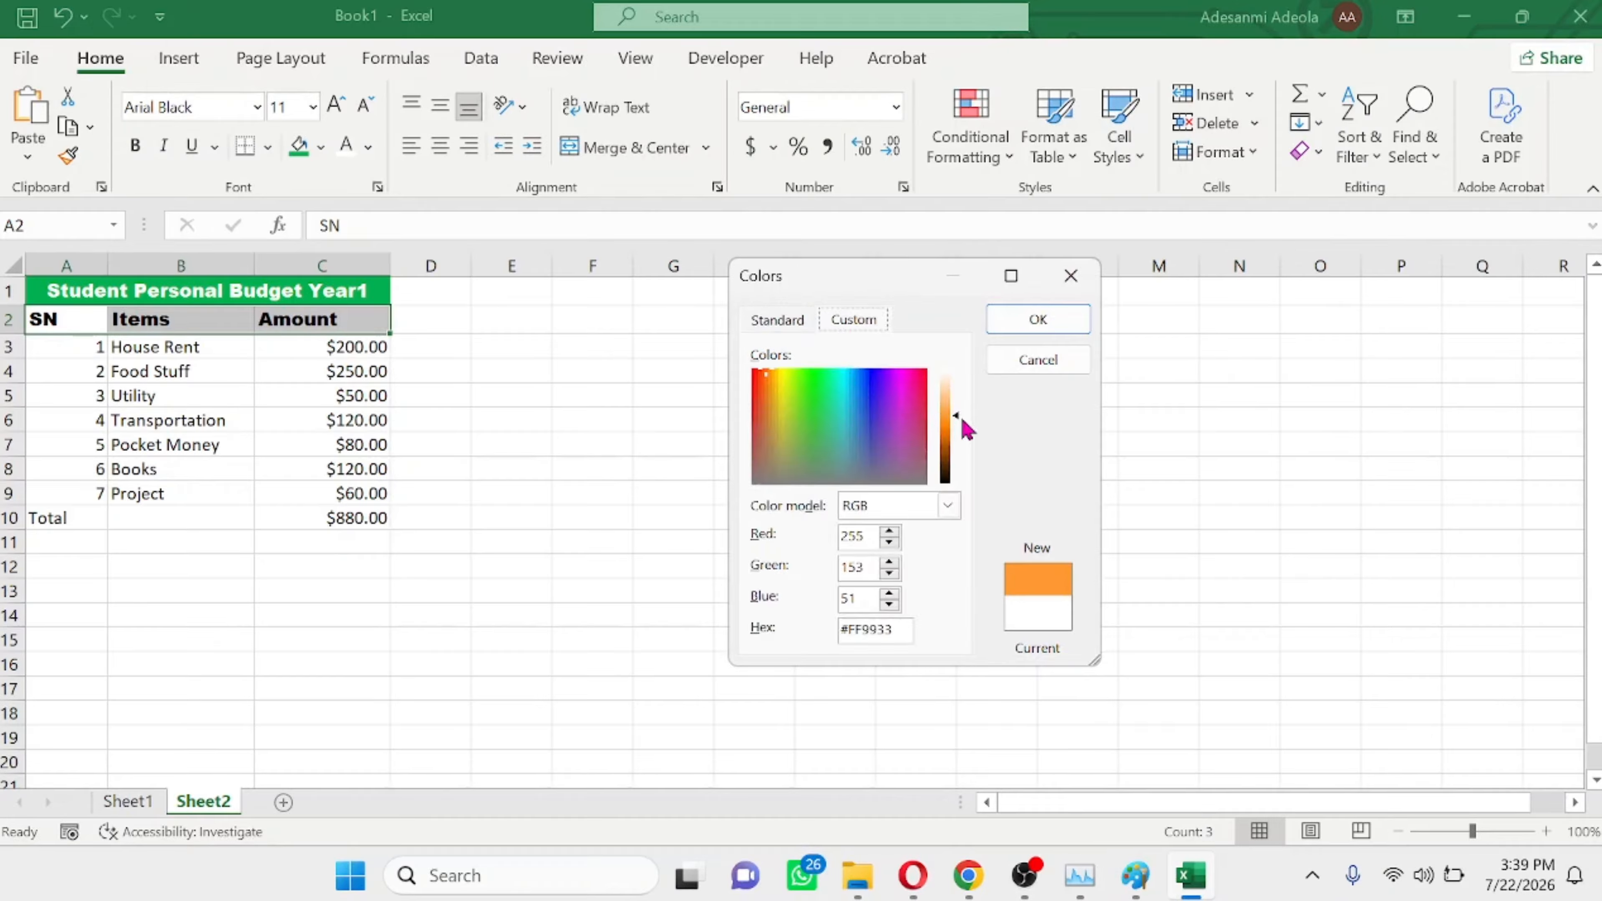
click(775, 396)
drag(956, 419, 957, 388)
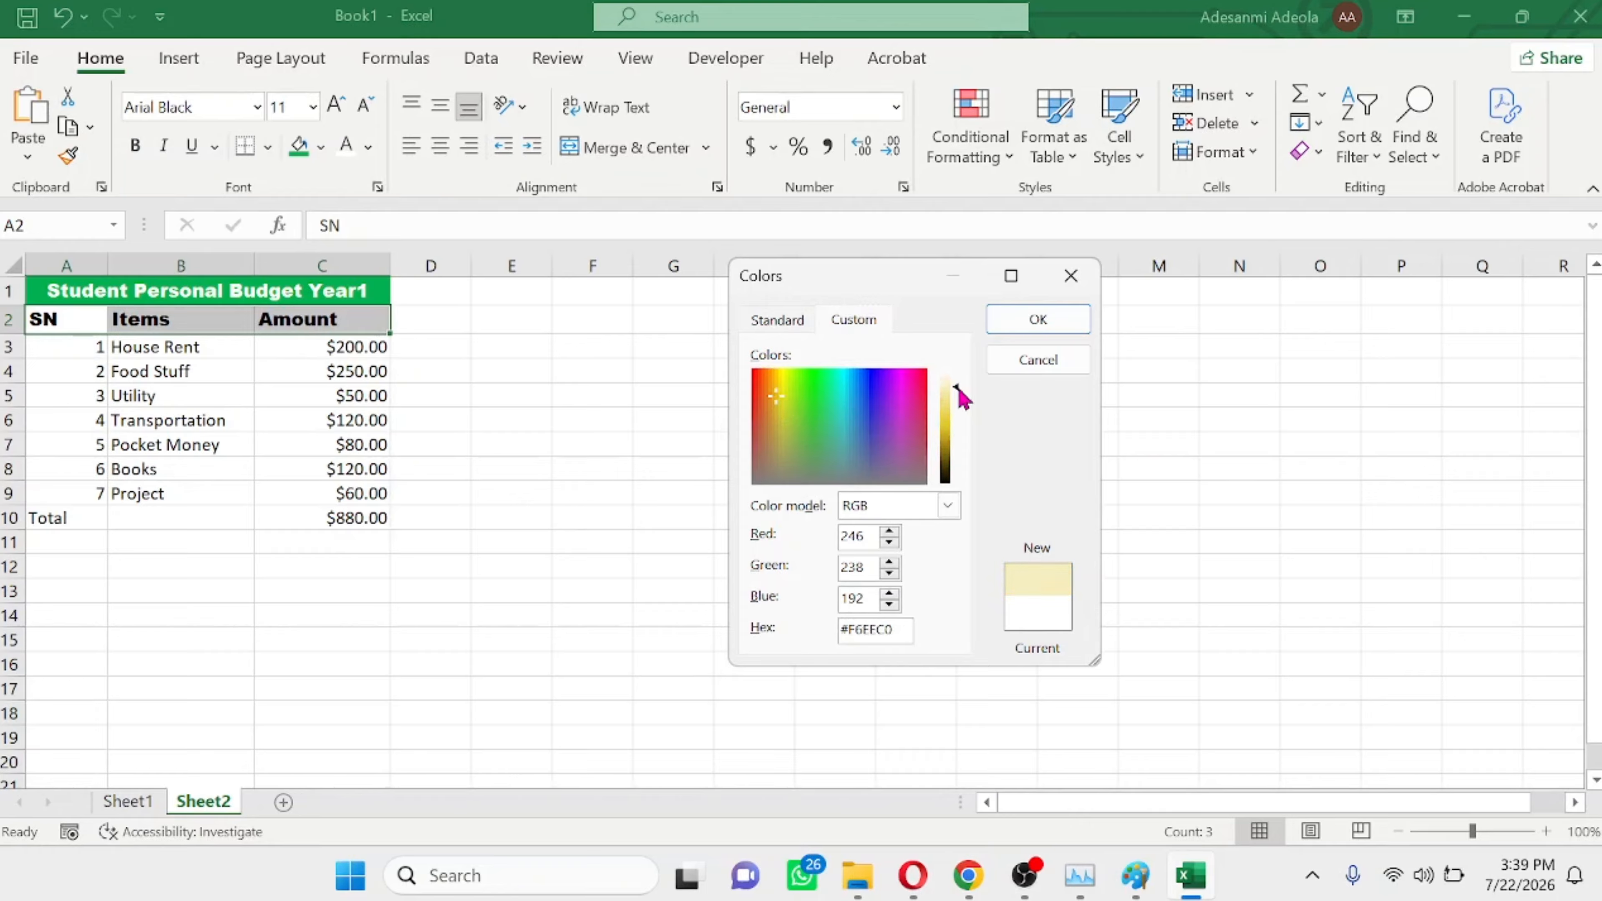
mouse_move(782, 404)
mouse_down()
mouse_move(765, 393)
mouse_move(770, 418)
mouse_move(773, 381)
mouse_move(788, 407)
mouse_move(782, 380)
mouse_move(755, 384)
mouse_move(771, 396)
mouse_move(780, 377)
mouse_up()
drag(960, 389, 958, 414)
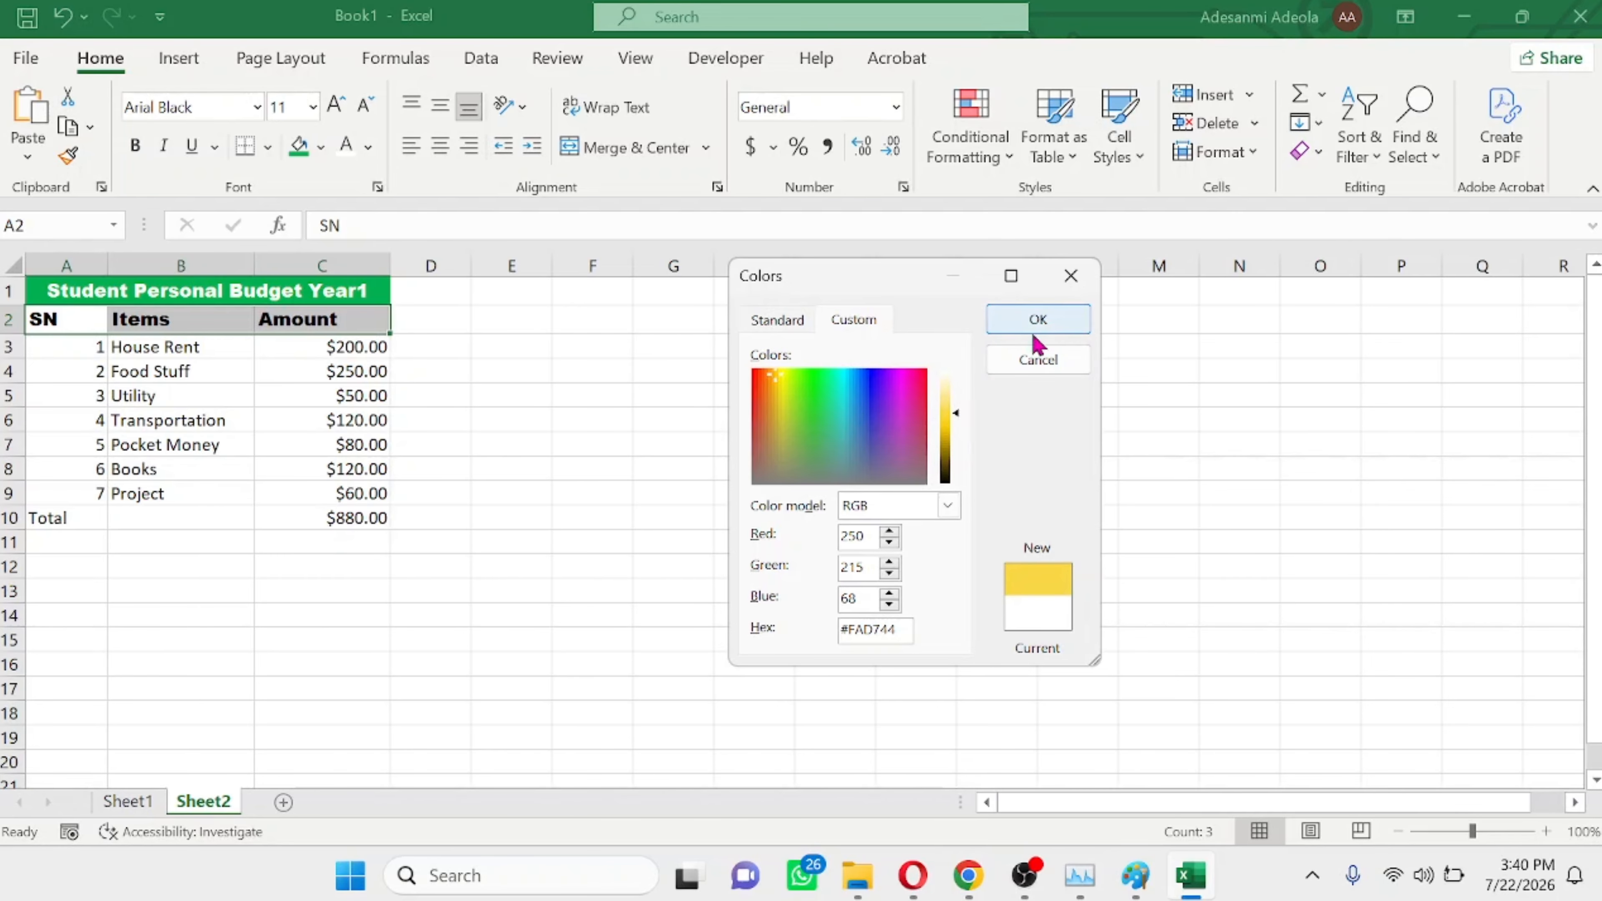
click(1046, 320)
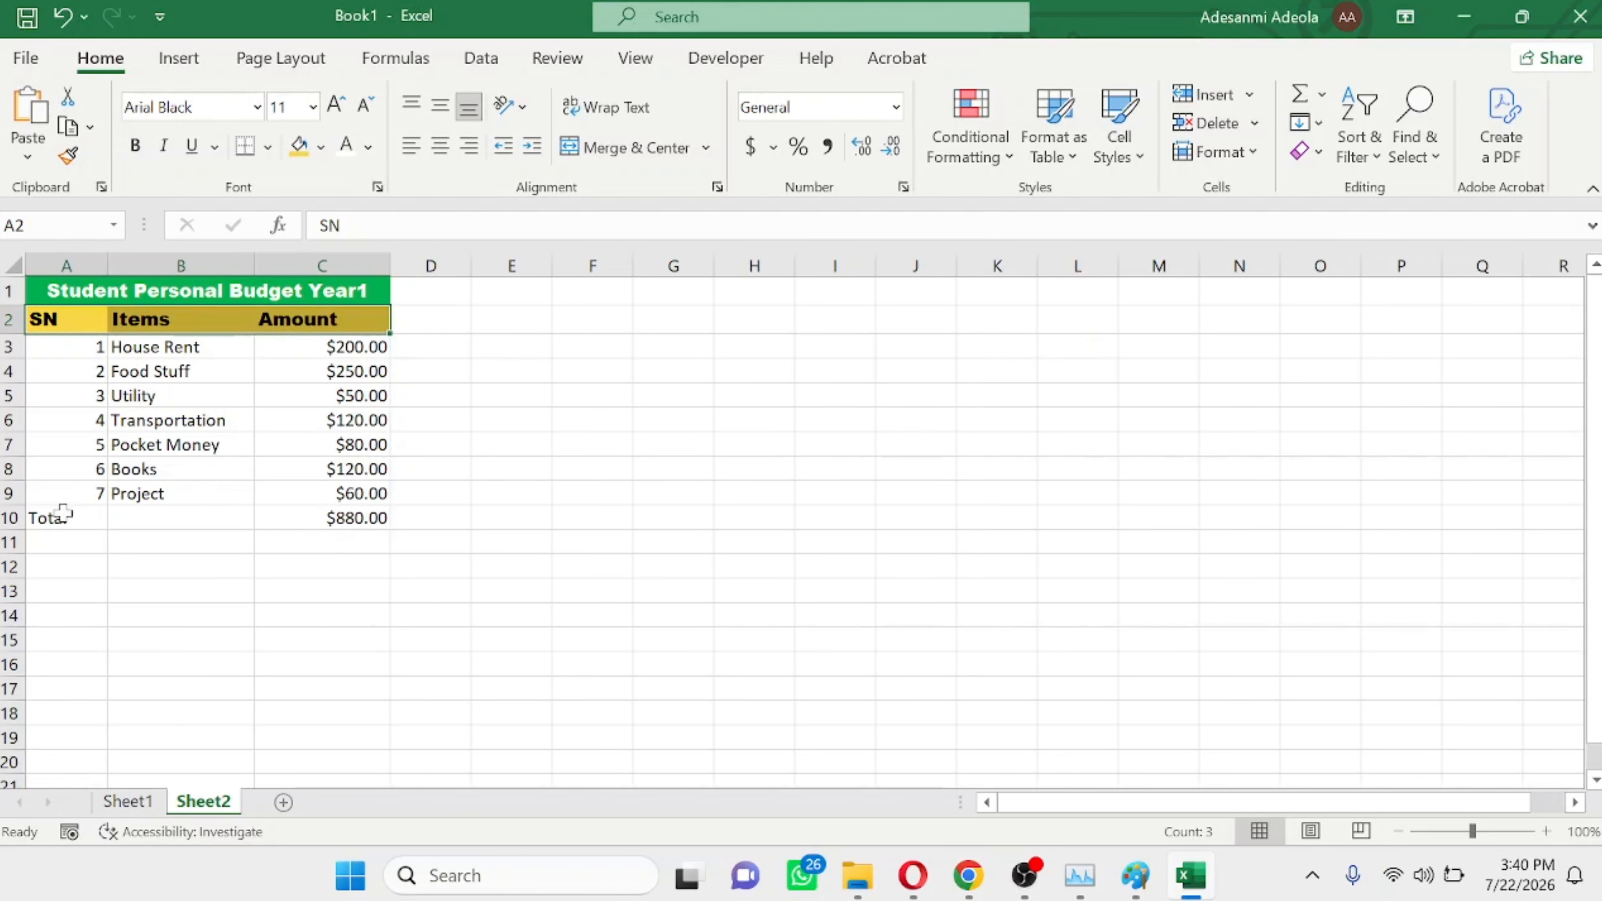
Fill the Total row cells A10 to C10 with the same gold color as the header row
drag(47, 516, 344, 517)
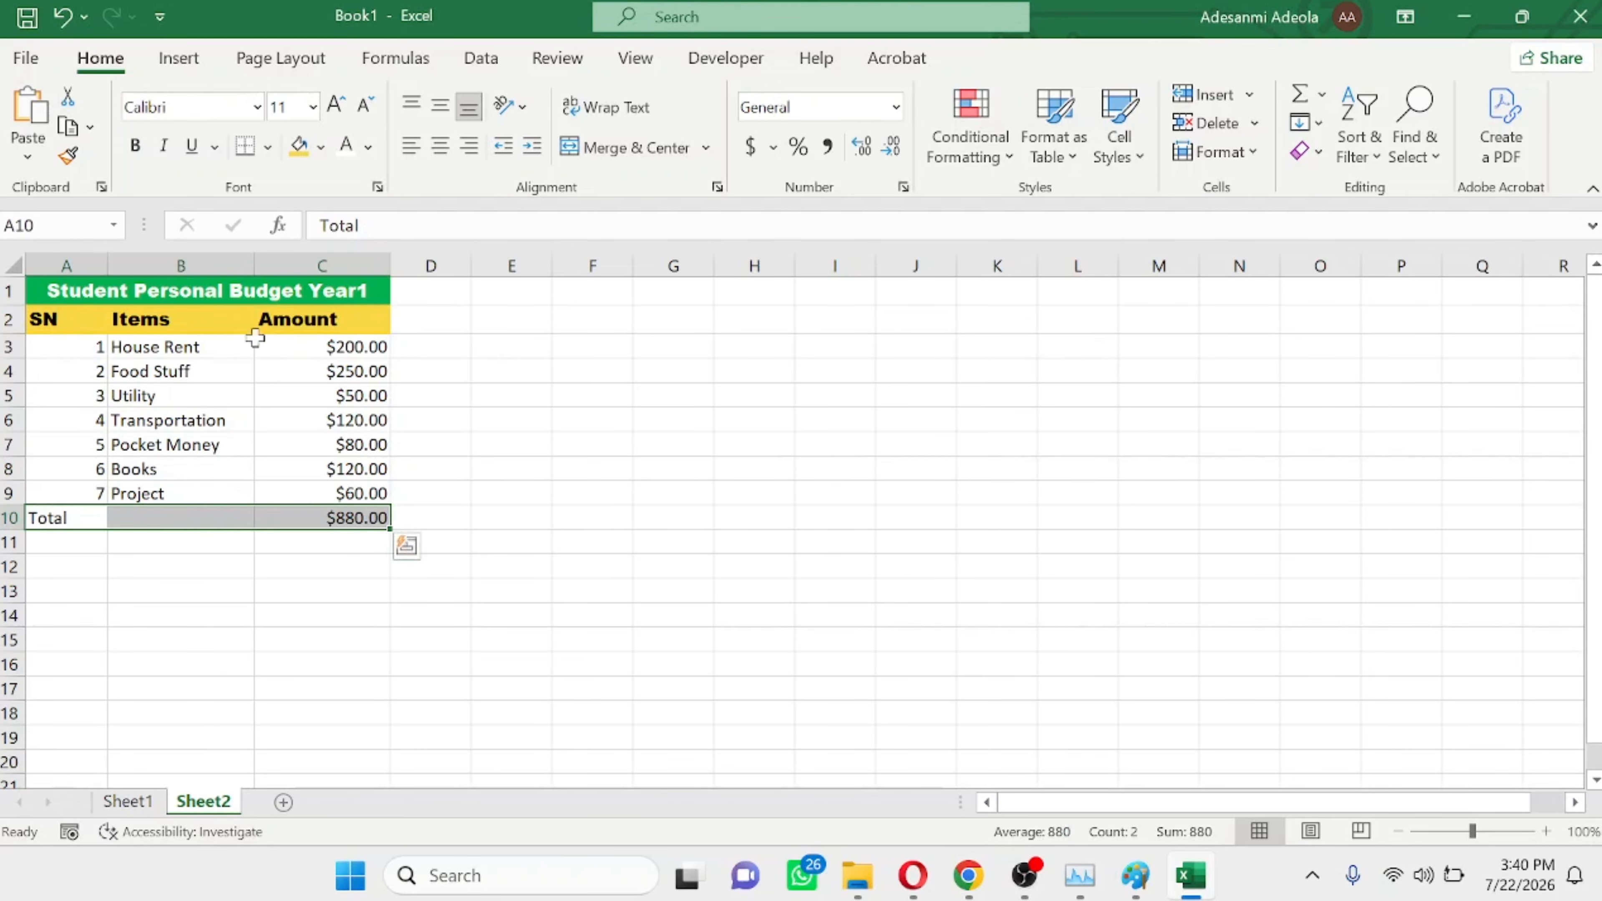
click(299, 146)
click(430, 426)
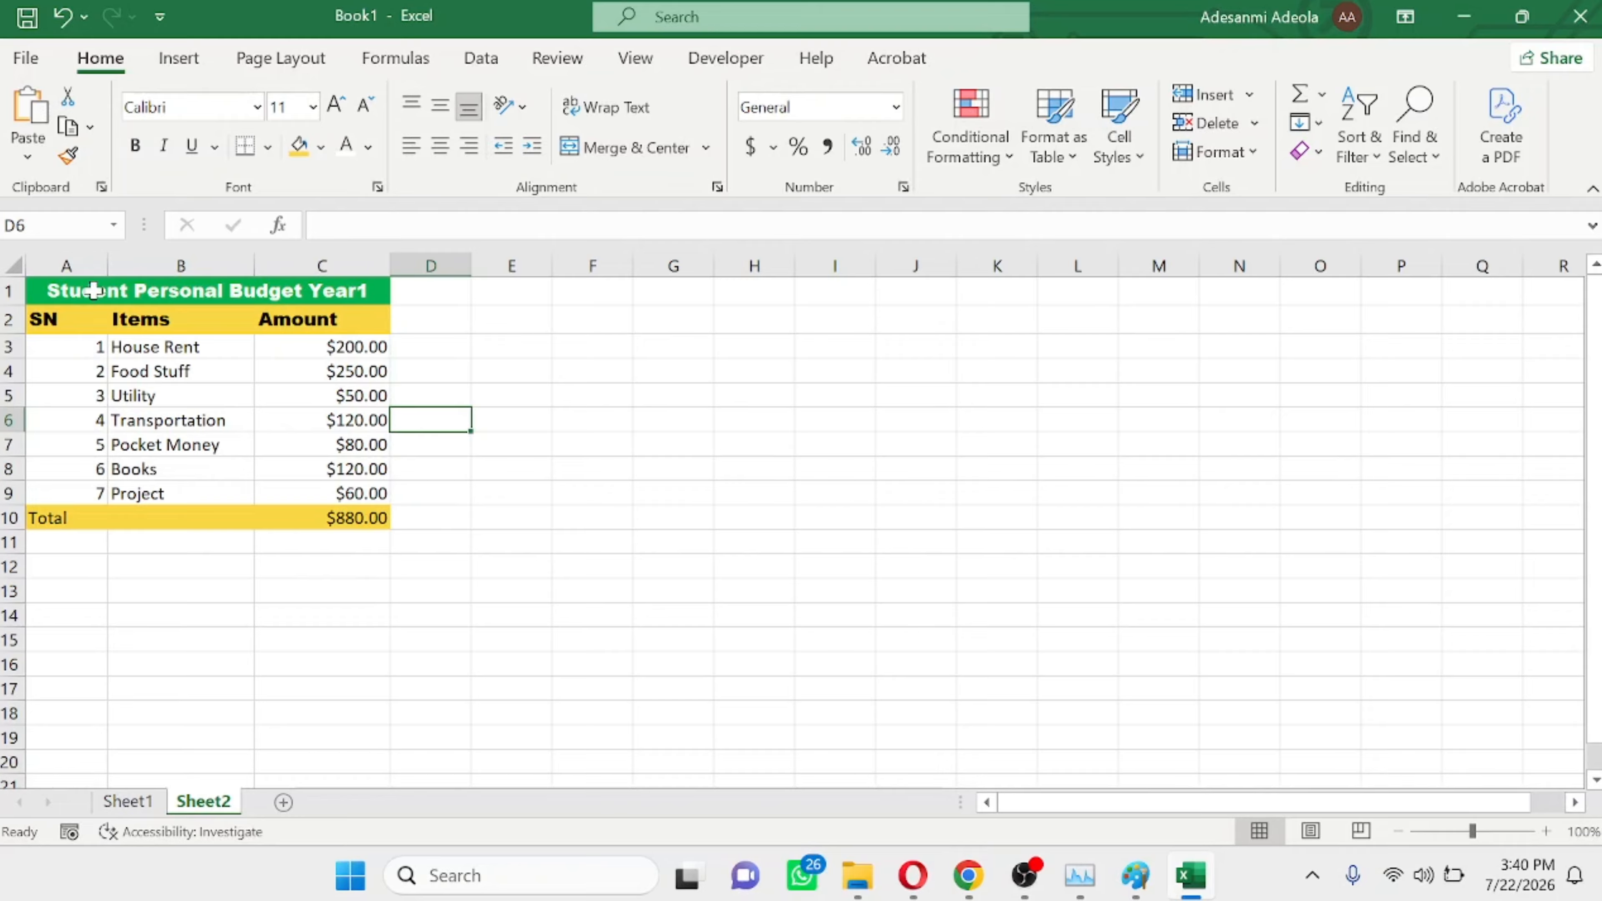
Center the contents of column A and left-align the contents of the Amount column C
click(75, 266)
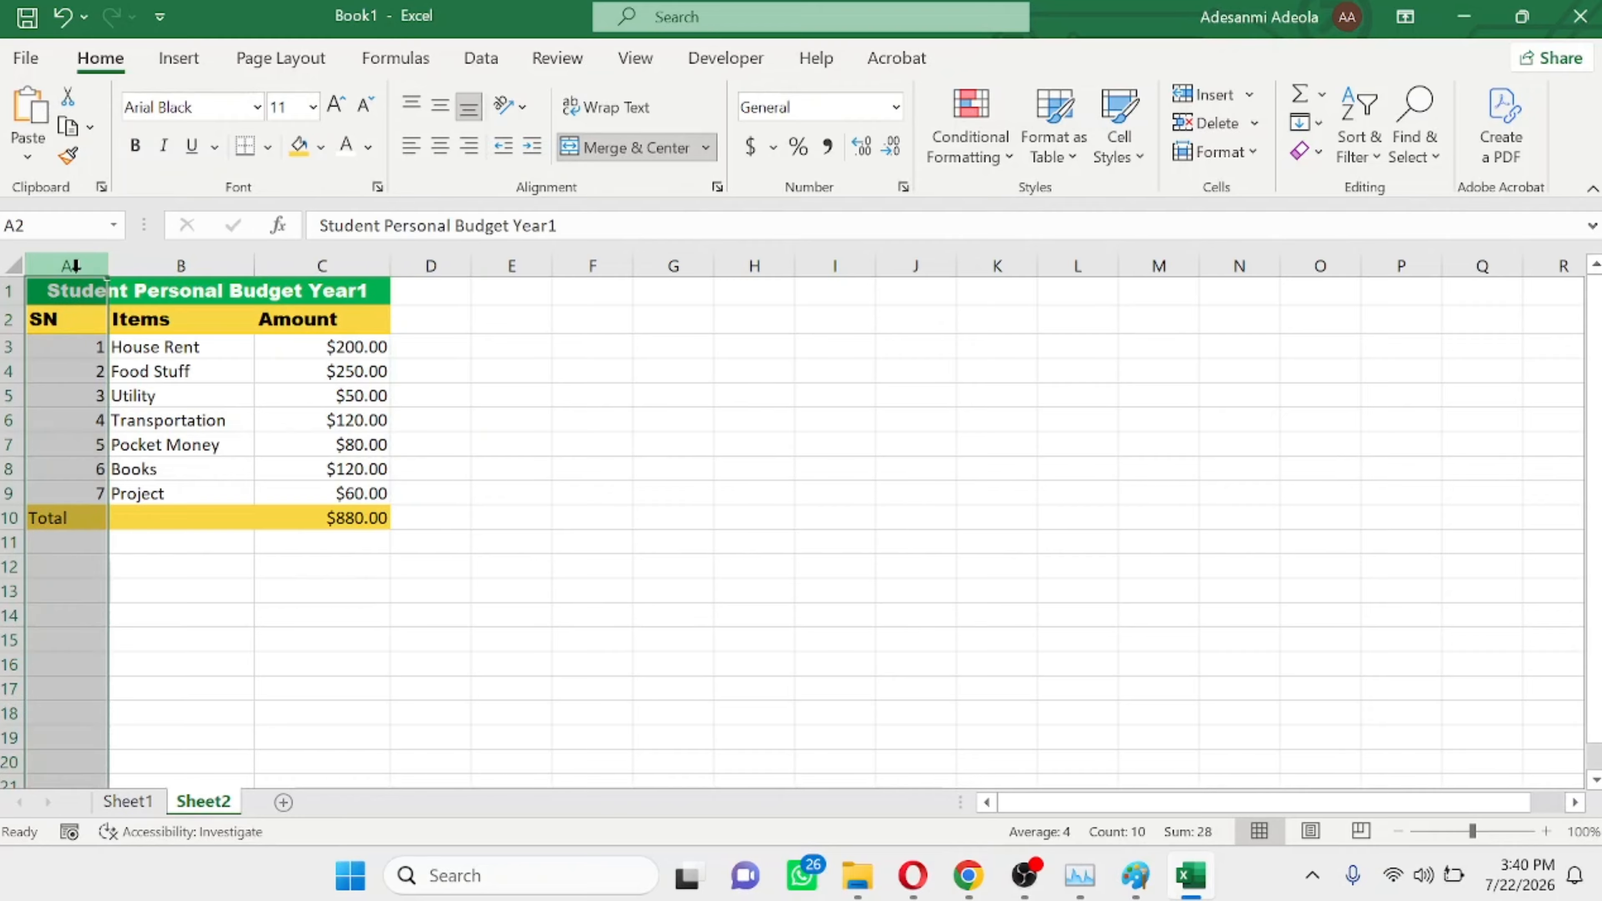
click(440, 146)
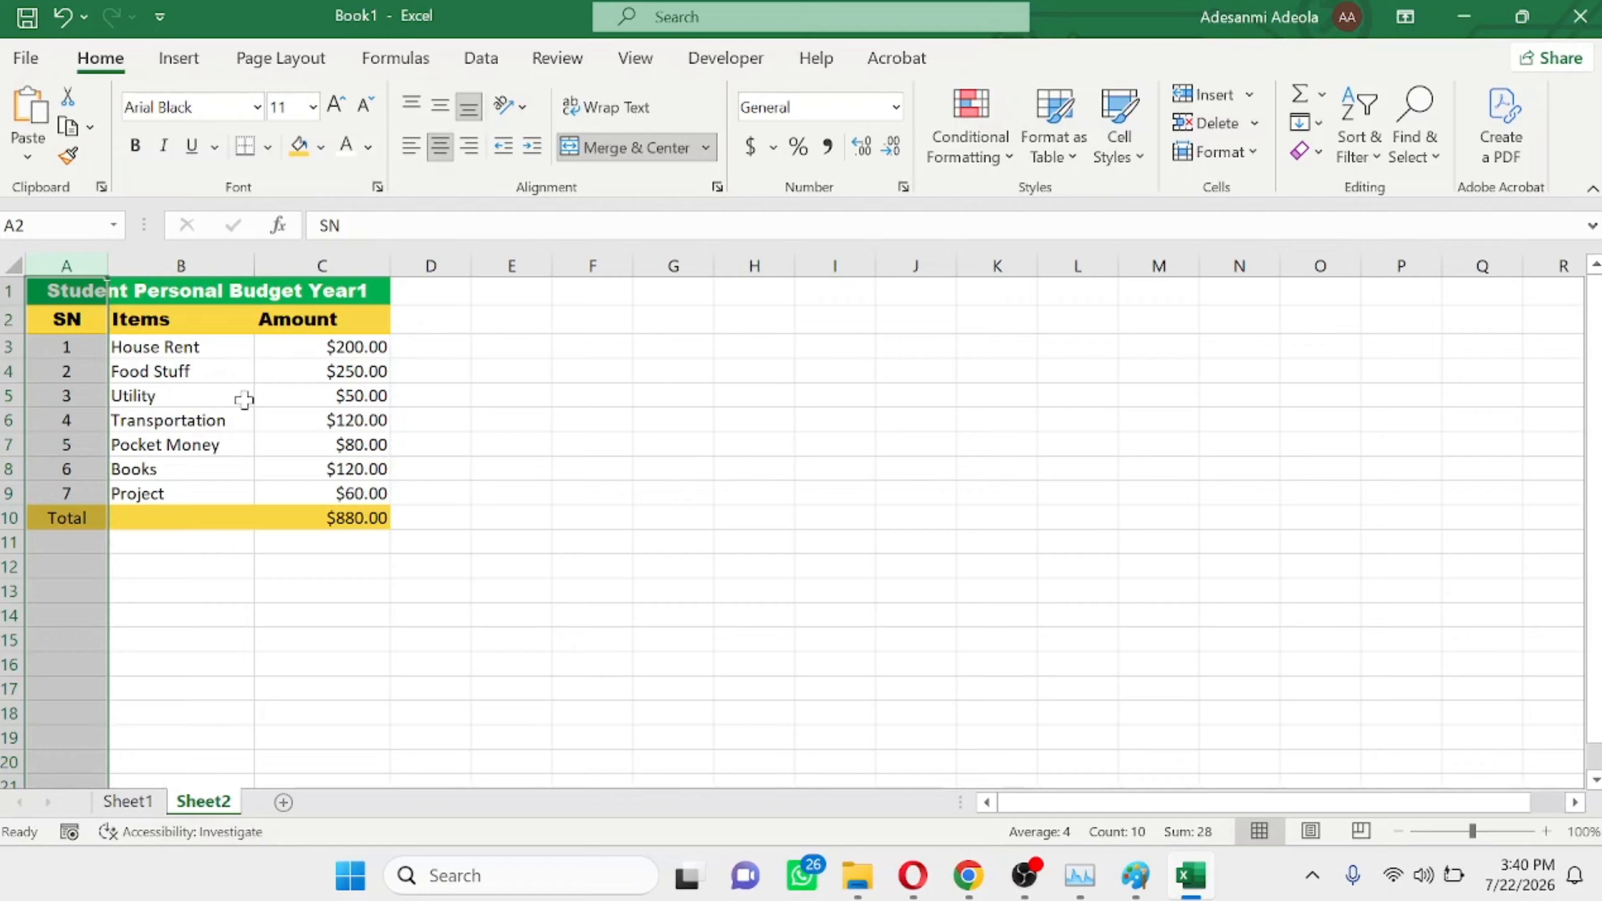
click(364, 257)
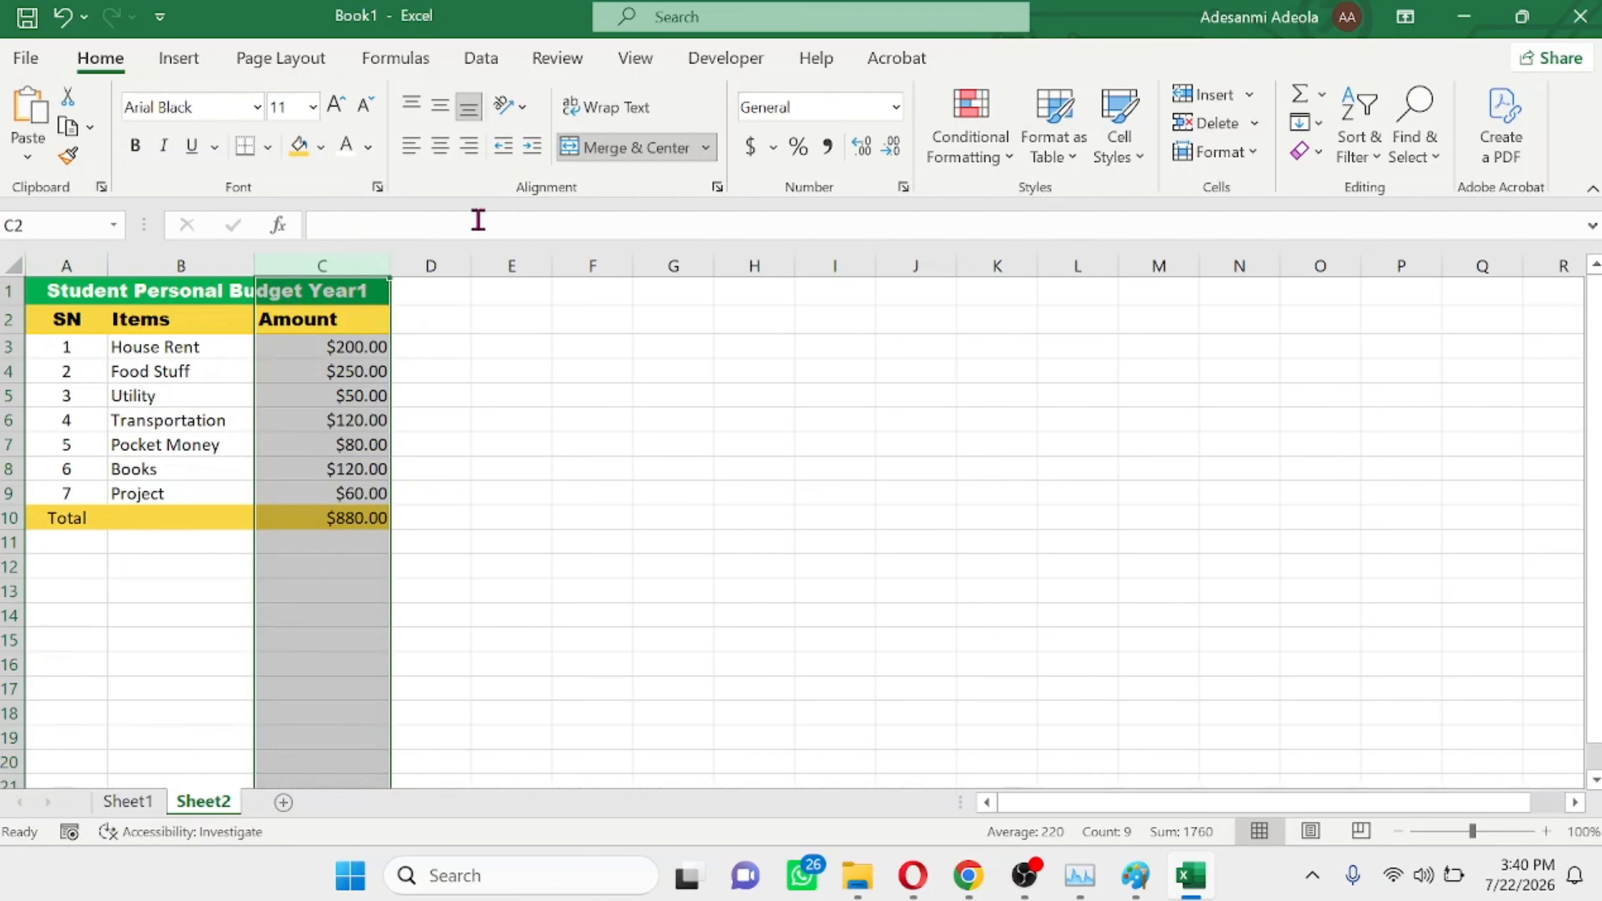
click(410, 150)
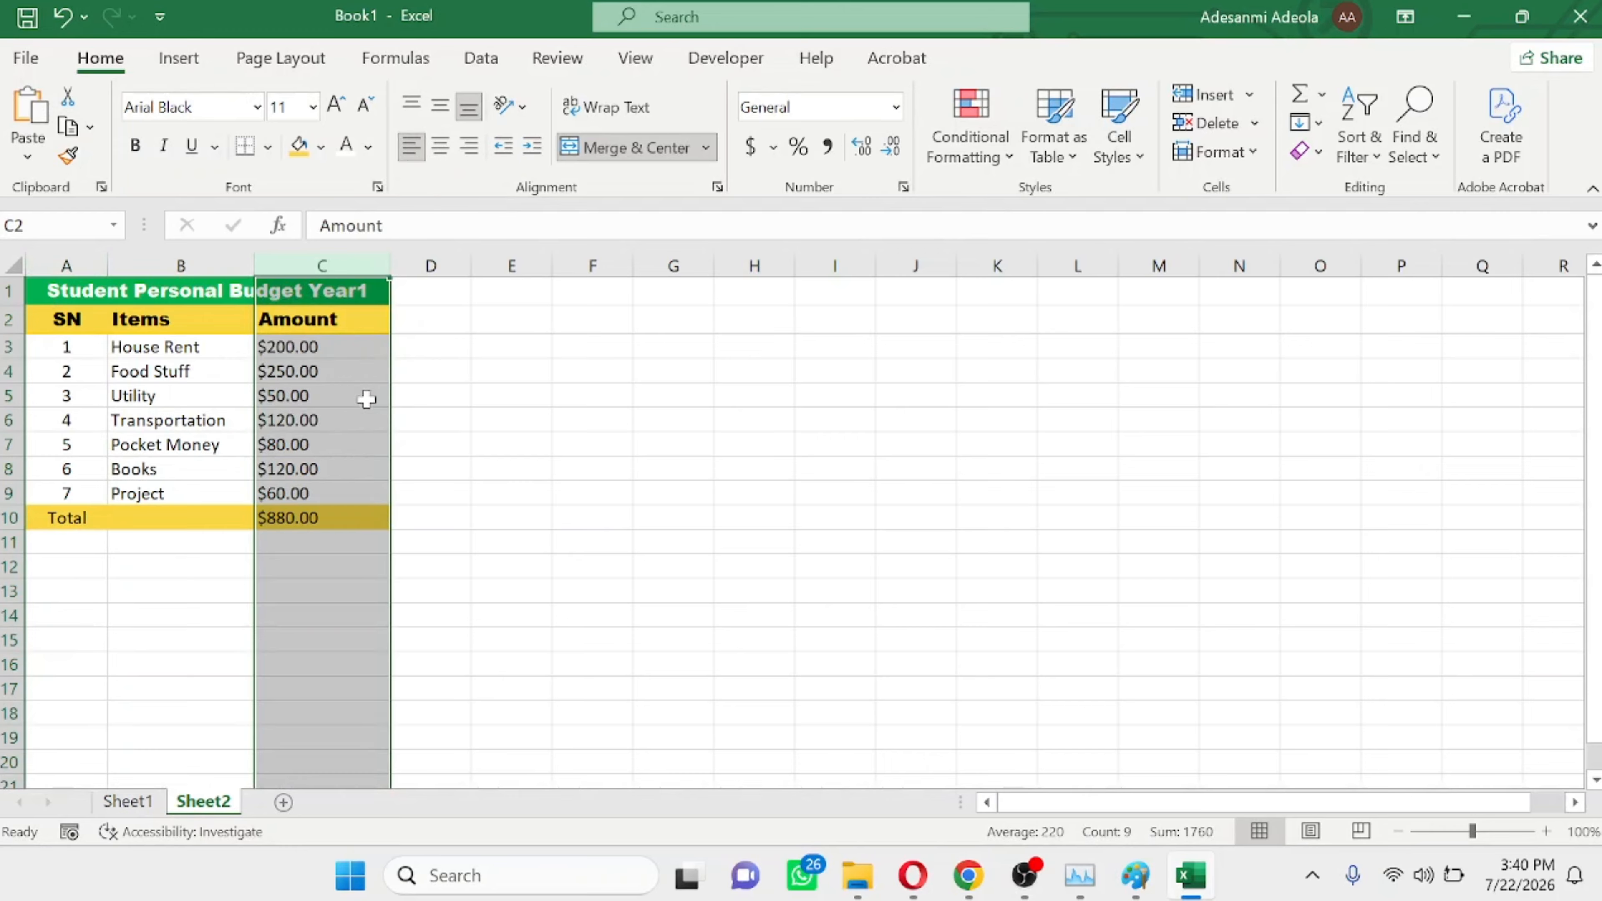
click(532, 470)
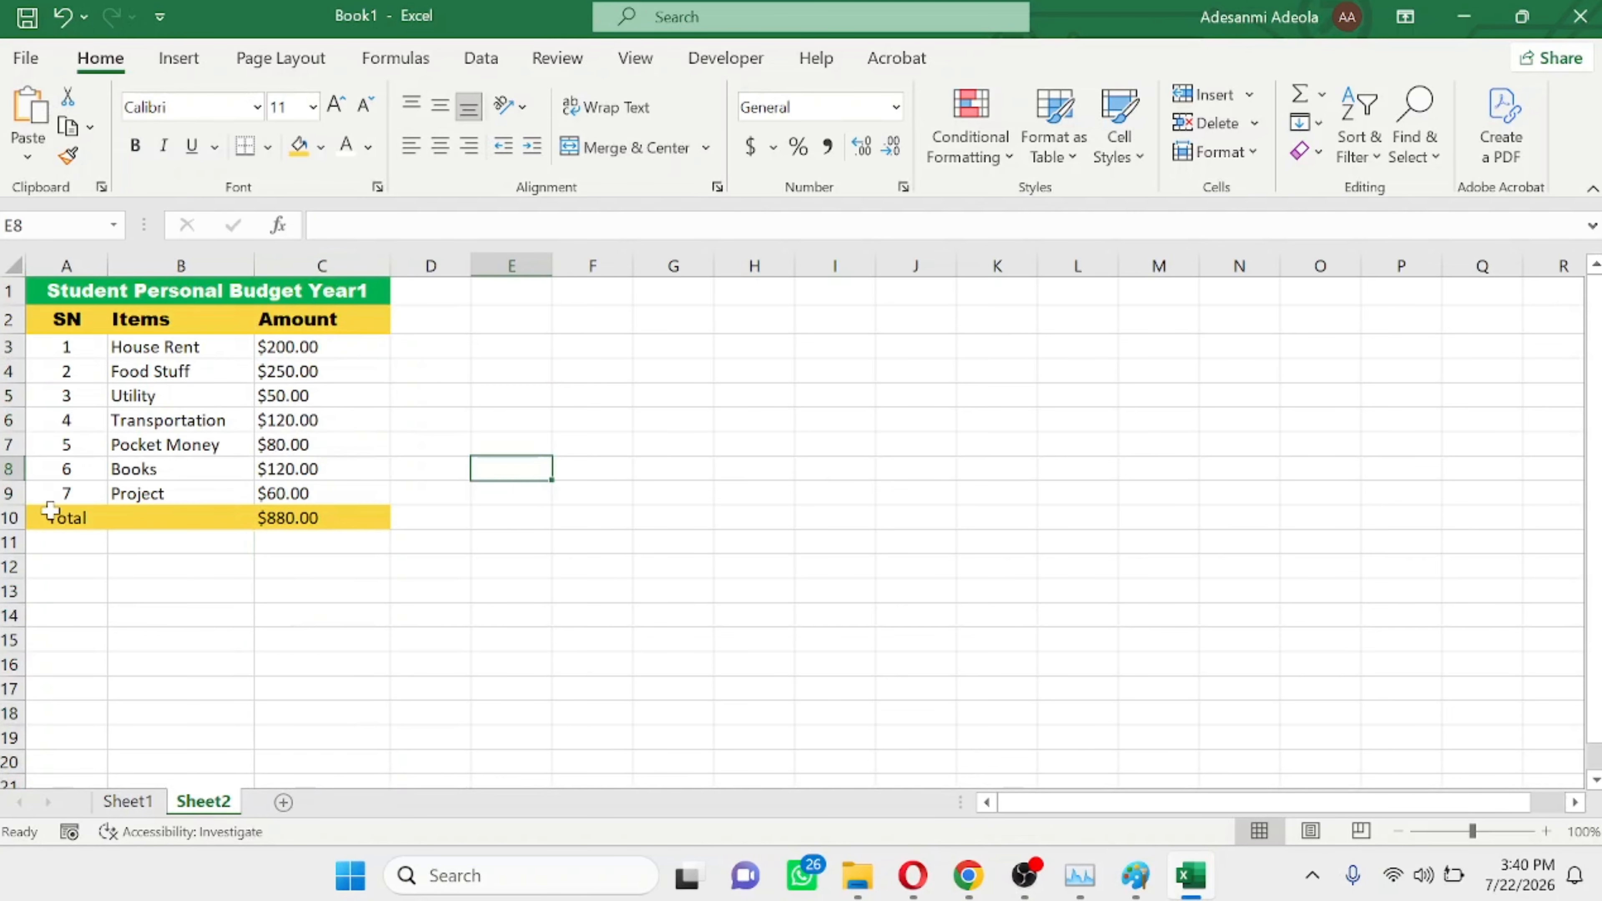
Make the Total row cells A10 to C10 bold
drag(44, 517, 288, 514)
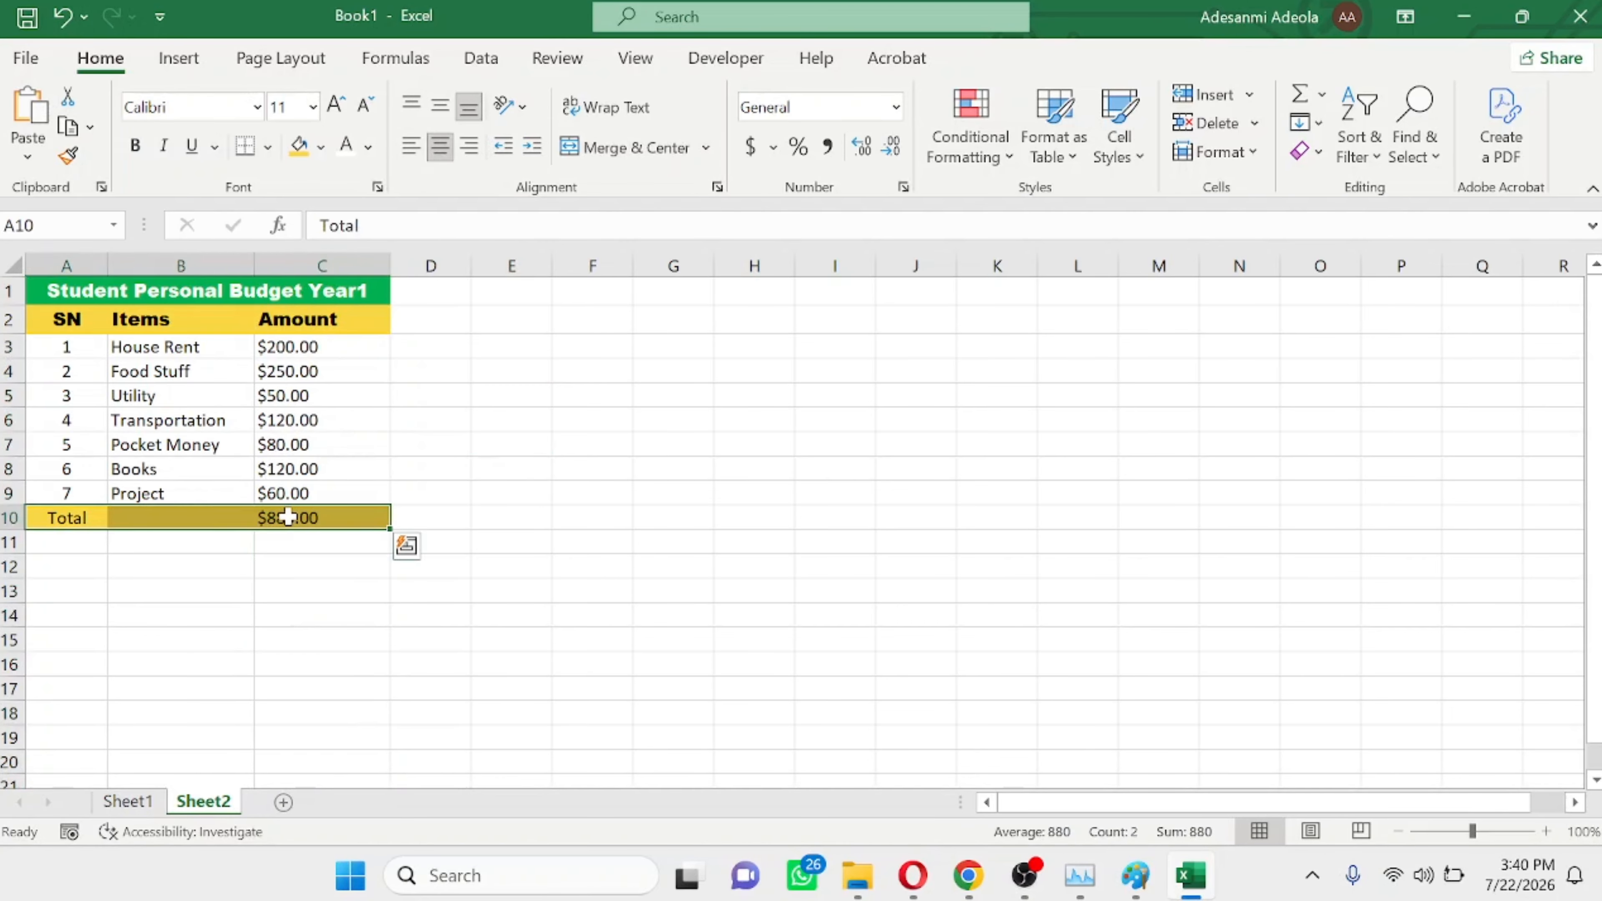
click(134, 145)
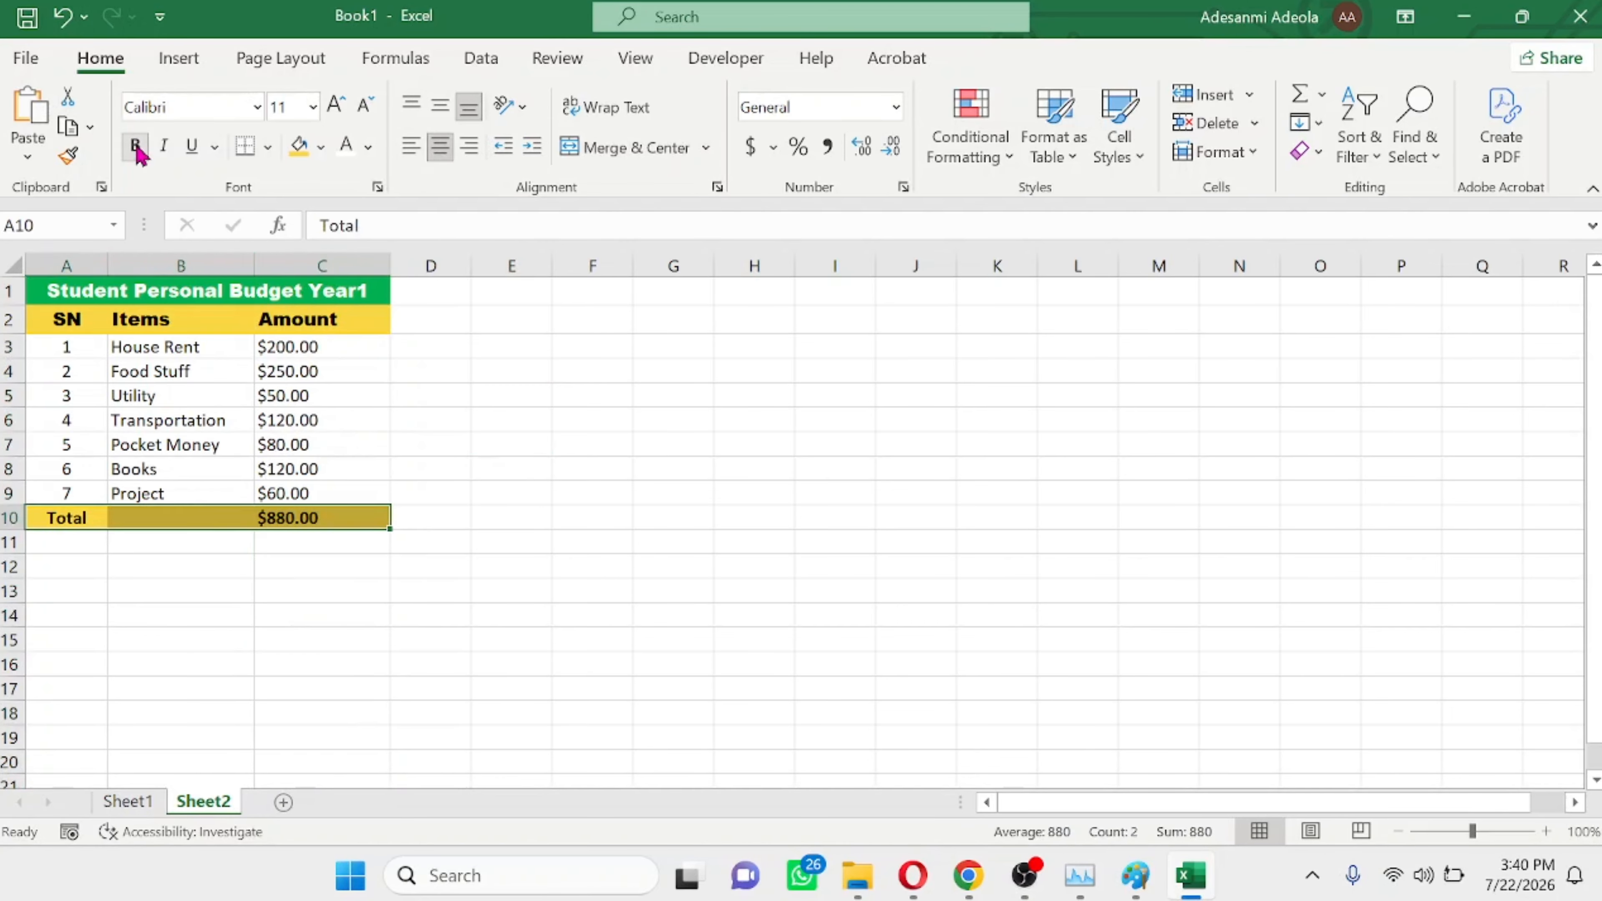
click(469, 430)
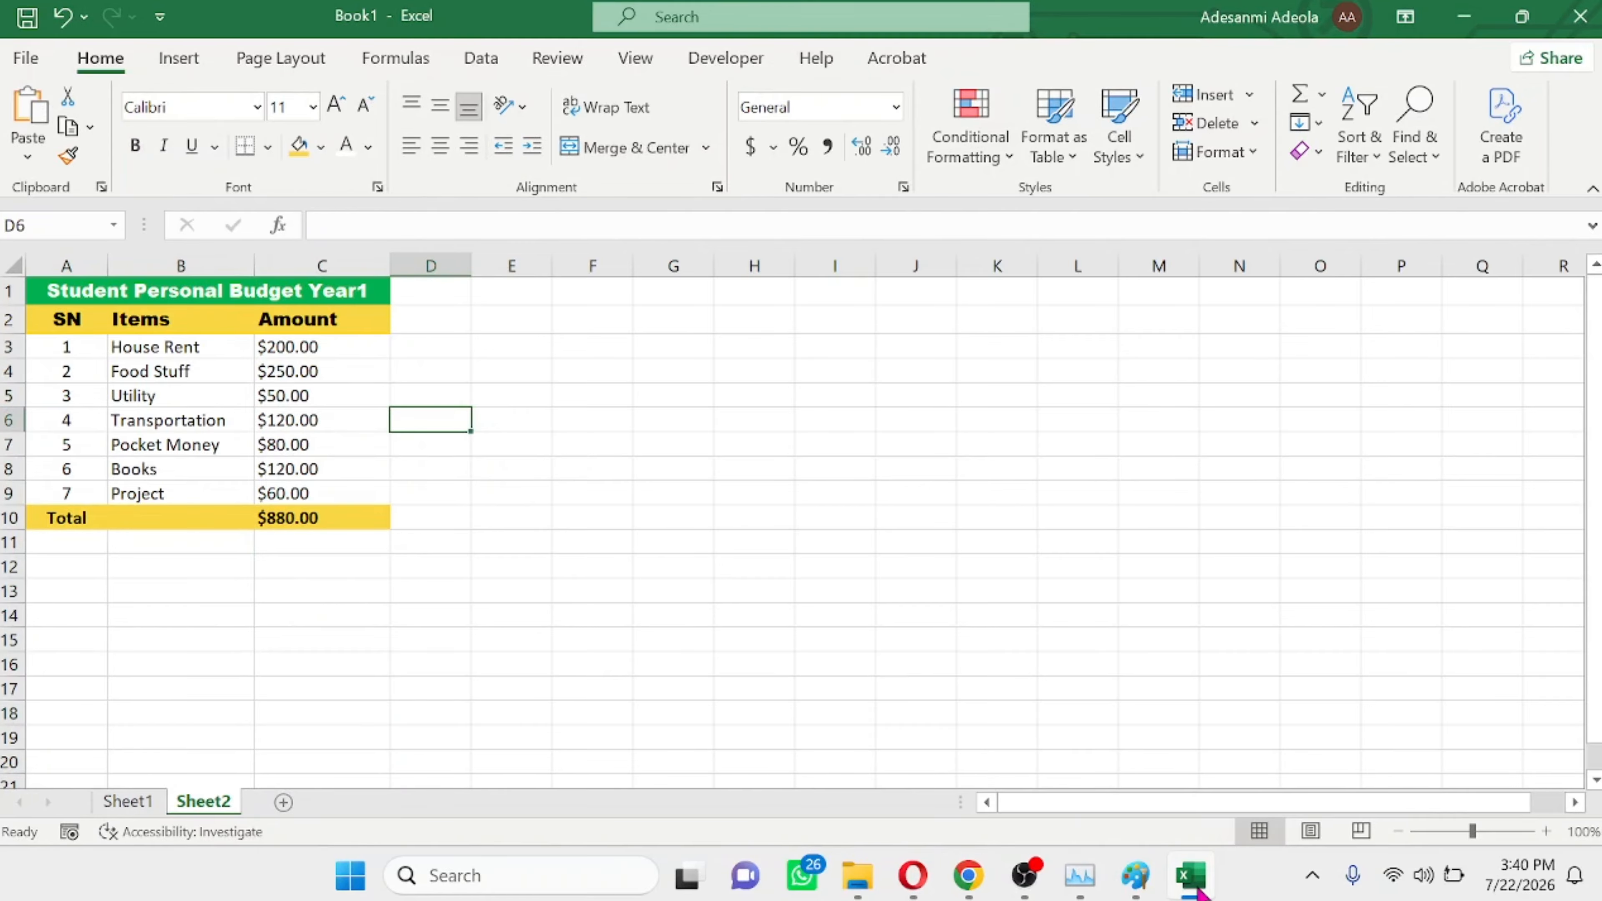